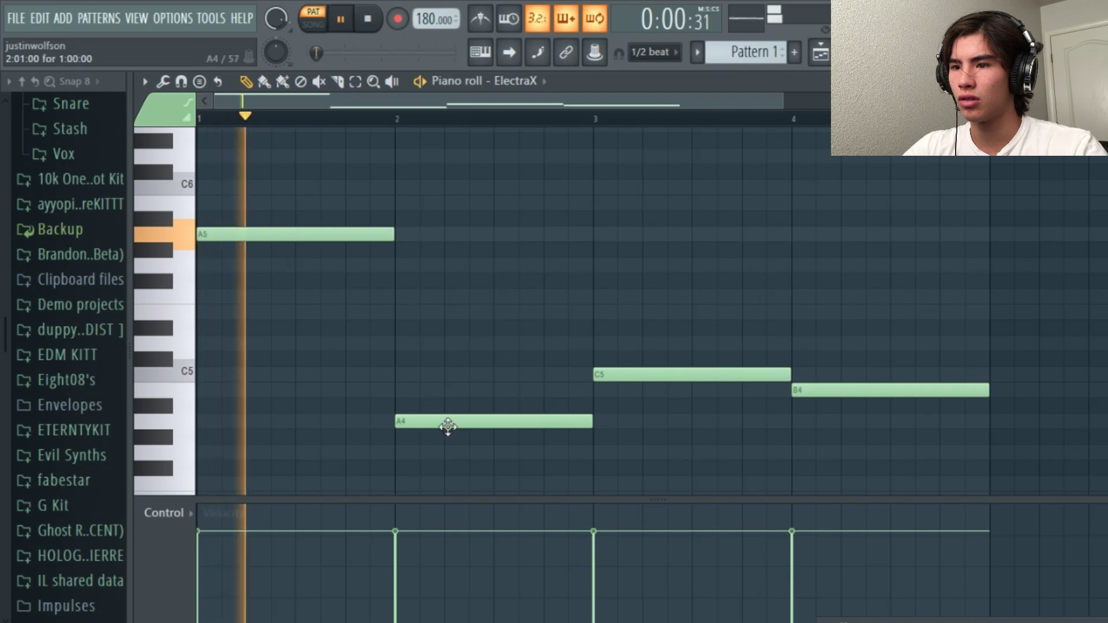
Step: Move the notes in bars 2, 3 and 4 to E5, F5 and C5, and add an F5 in bar 5
key(space)
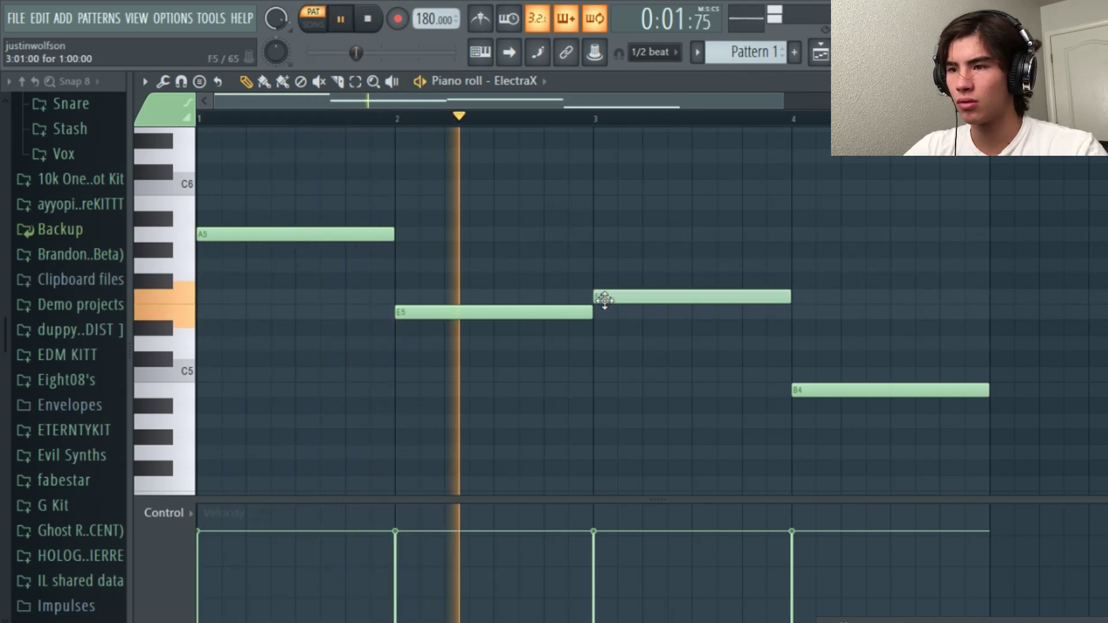
drag(837, 391, 833, 374)
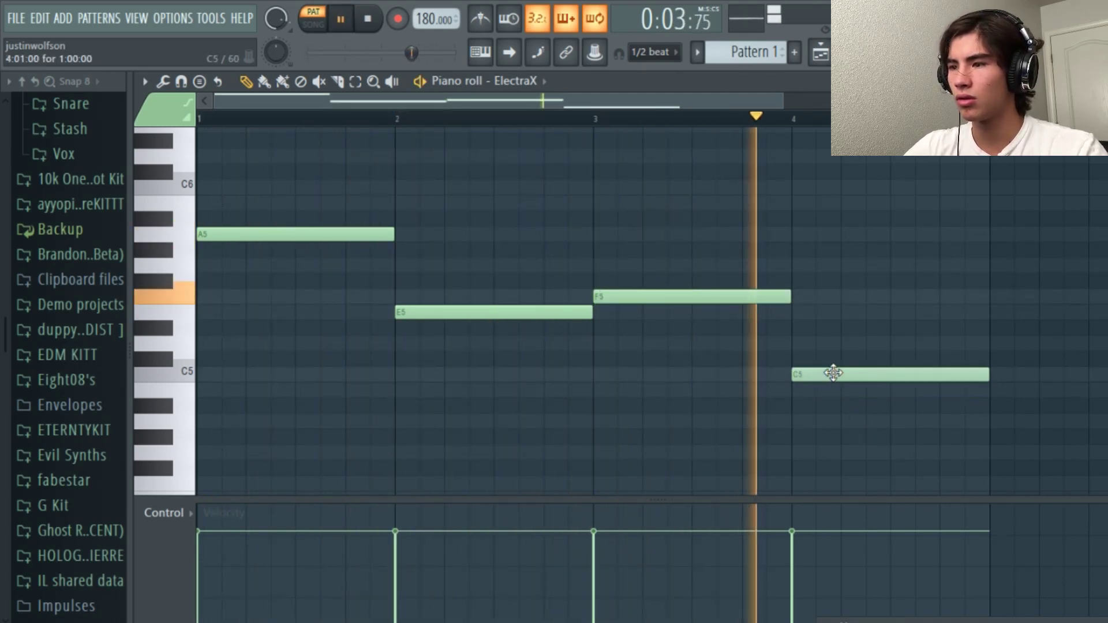
click(993, 296)
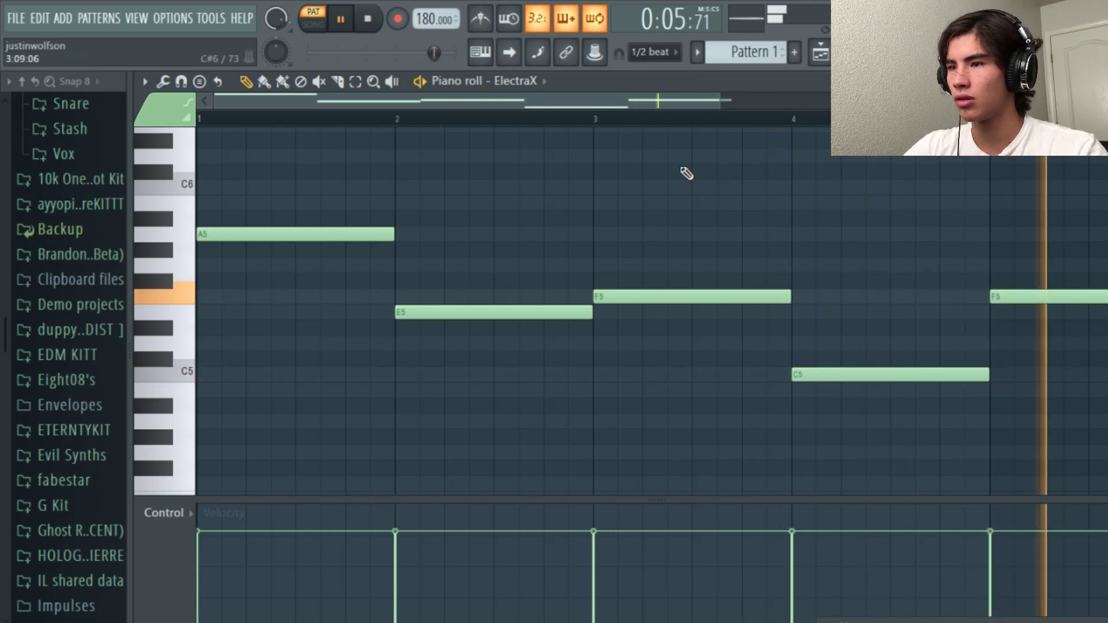
Step: Extend the root-note line with B4 in bar 6, E5 in bar 7 and A4 in bar 8, and play it back
key(space)
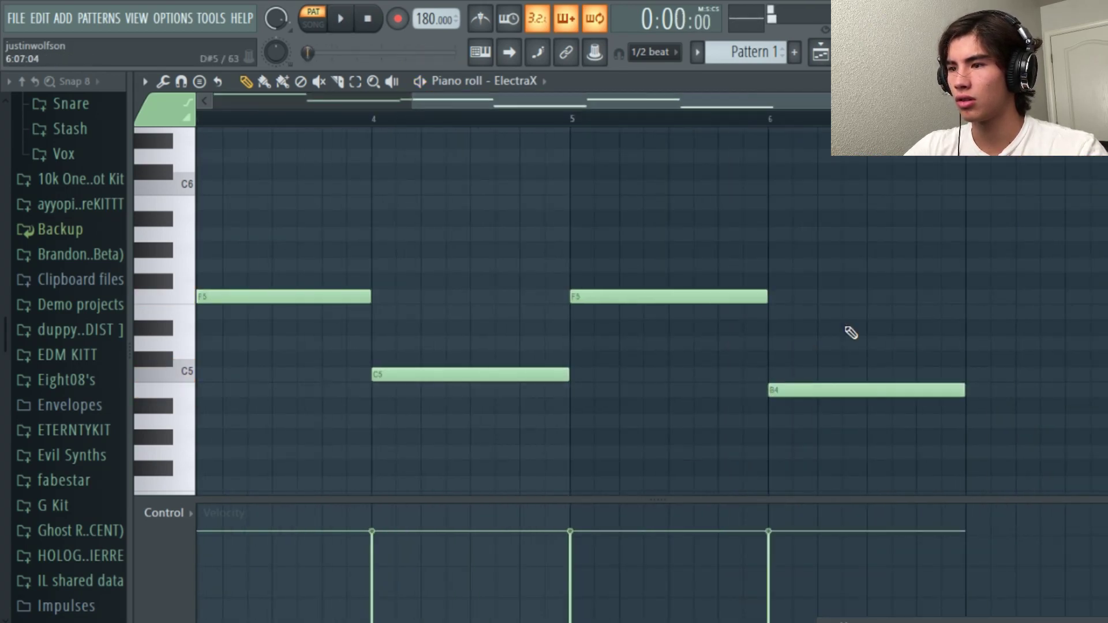
scroll(900, 348, right, 2)
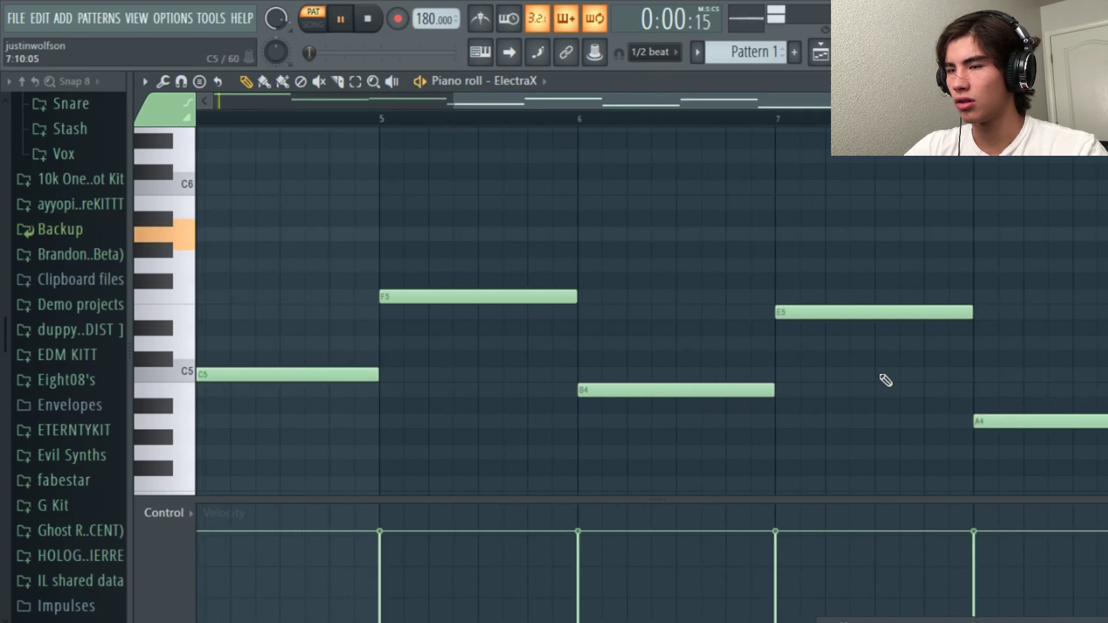
scroll(607, 95, left, 8)
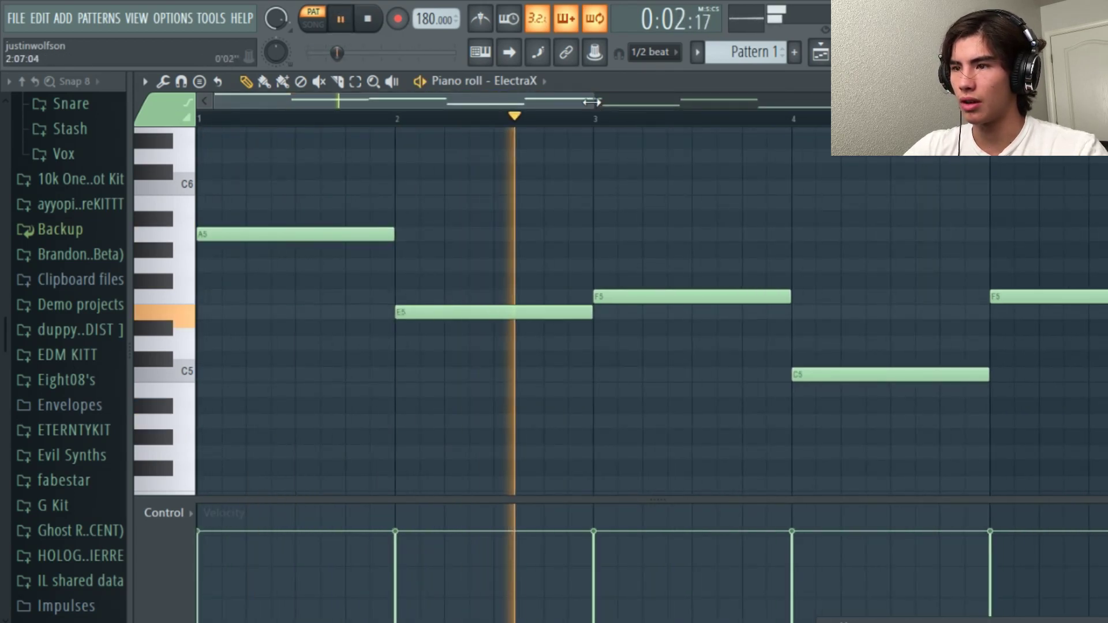
drag(634, 115, 942, 143)
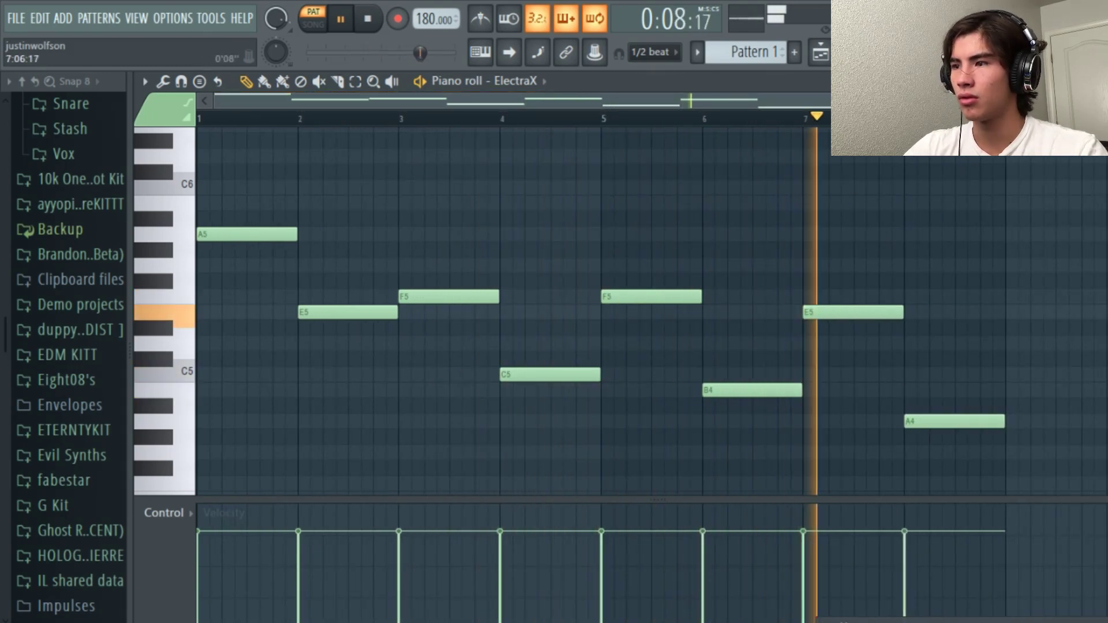
Step: Transpose all eight notes down three semitones so the line starts on F#5, and play it back
scroll(576, 312, up, 1)
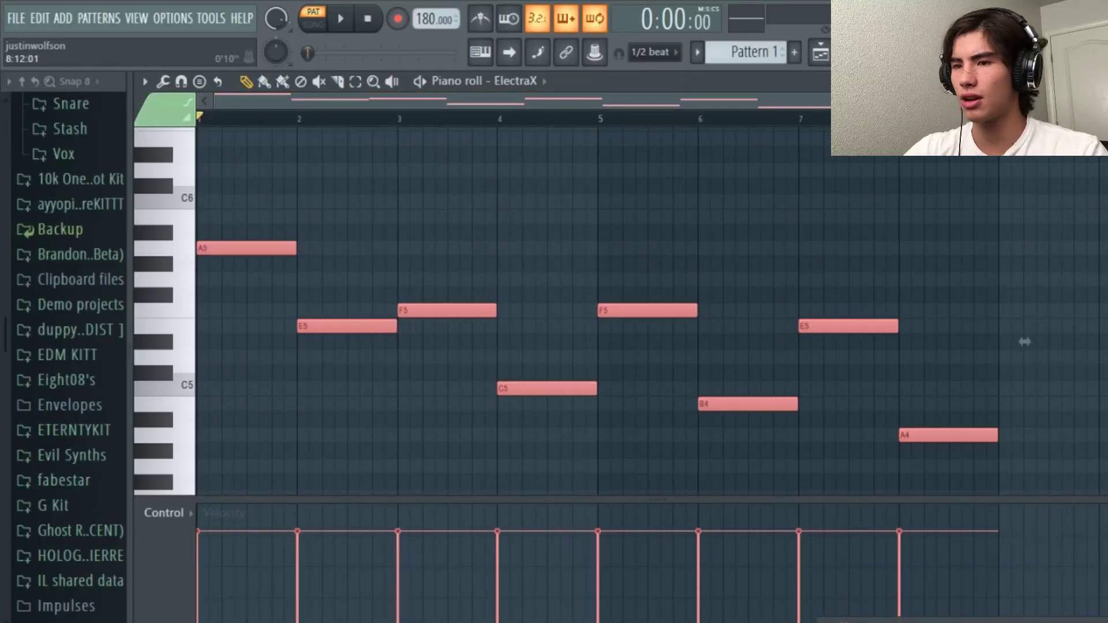
drag(1024, 342, 1024, 404)
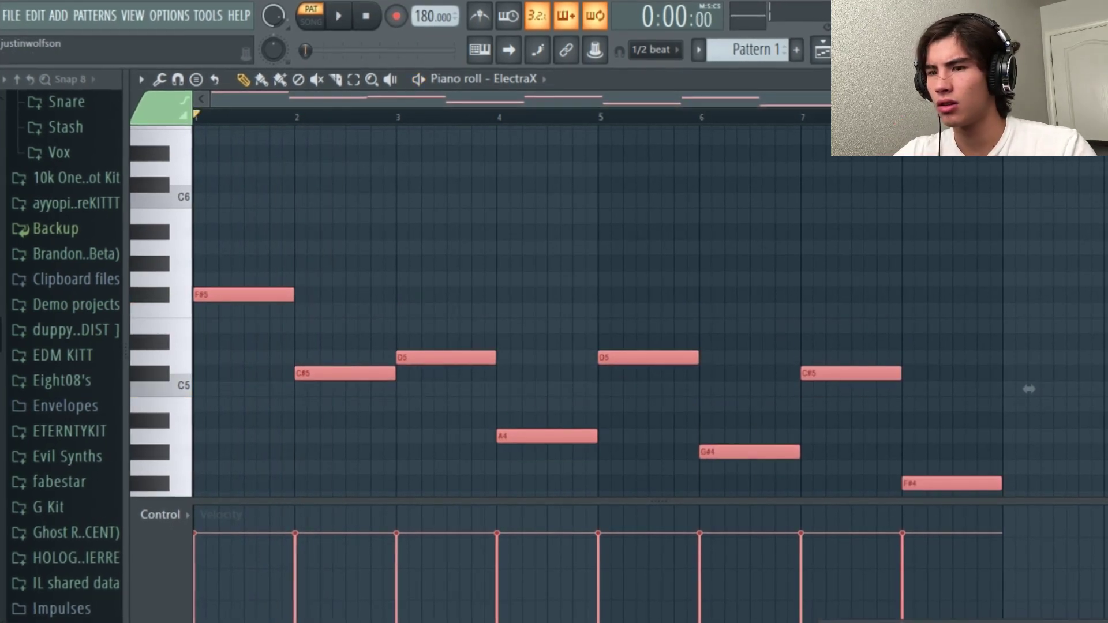
key(space)
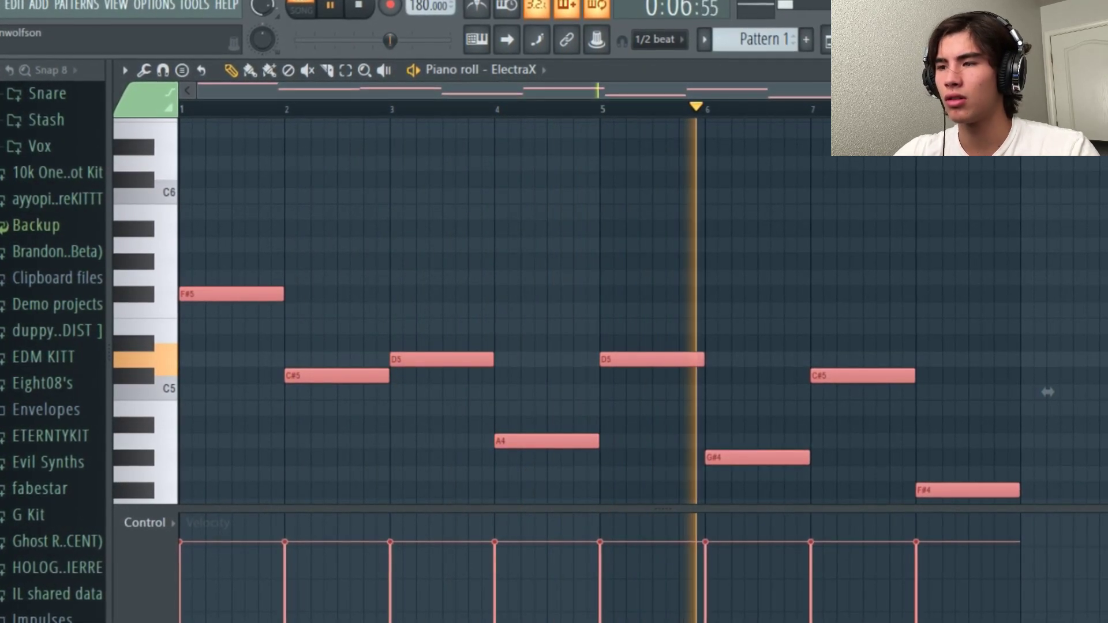
Step: Build the first chord in bar 1 by stacking A5 and C#6 above the F#5 root
drag(895, 139, 581, 168)
scroll(294, 328, up, 3)
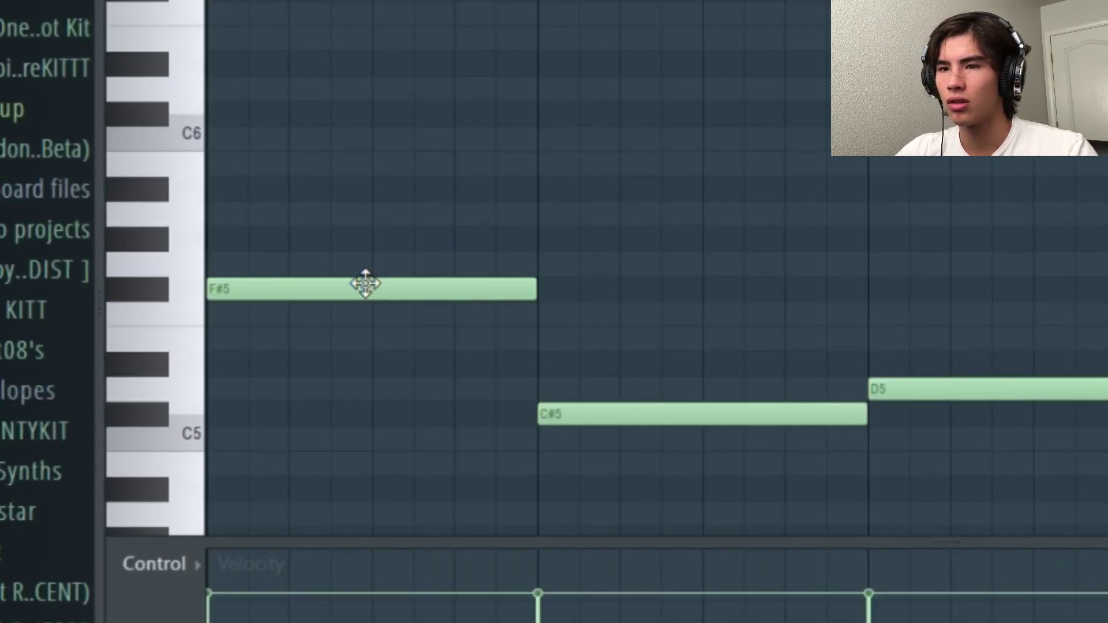
drag(278, 340, 92, 287)
drag(84, 204, 87, 205)
scroll(317, 267, up, 3)
click(208, 261)
right_click(310, 259)
click(242, 213)
right_click(248, 213)
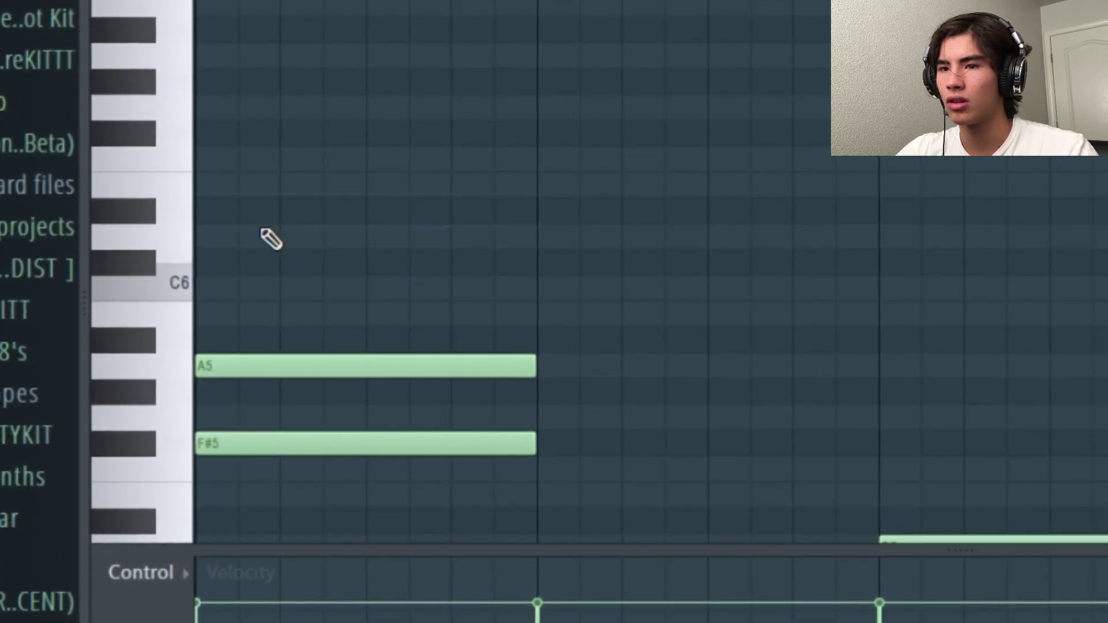
click(277, 263)
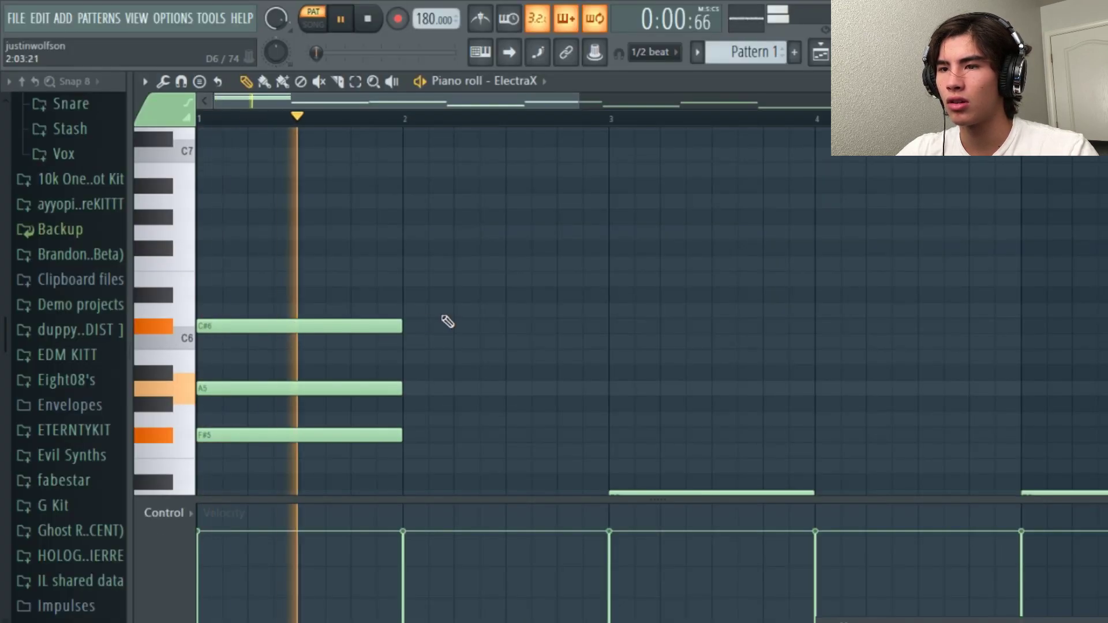
Step: Build the bar 2 chord by adding F5 and B5 above the C#5 root
scroll(433, 316, down, 2)
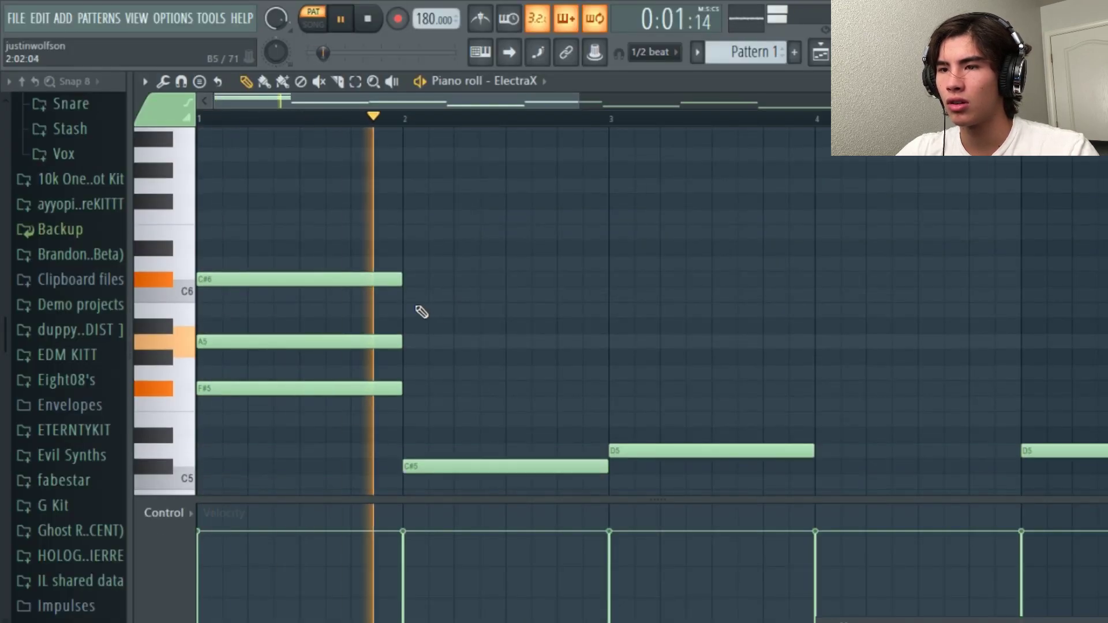
click(416, 310)
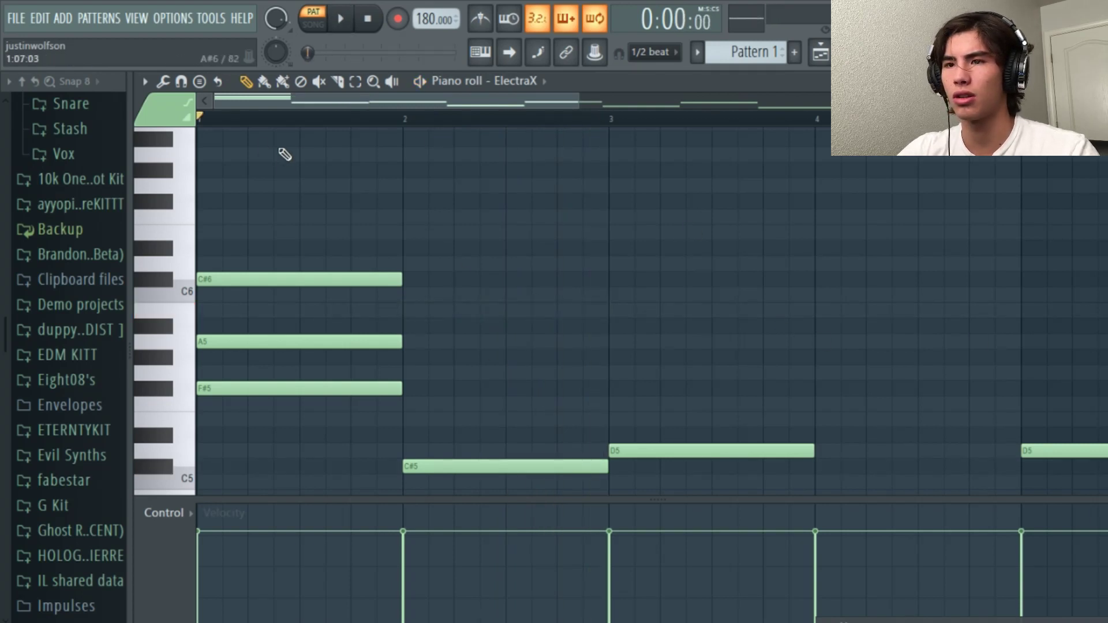
click(420, 462)
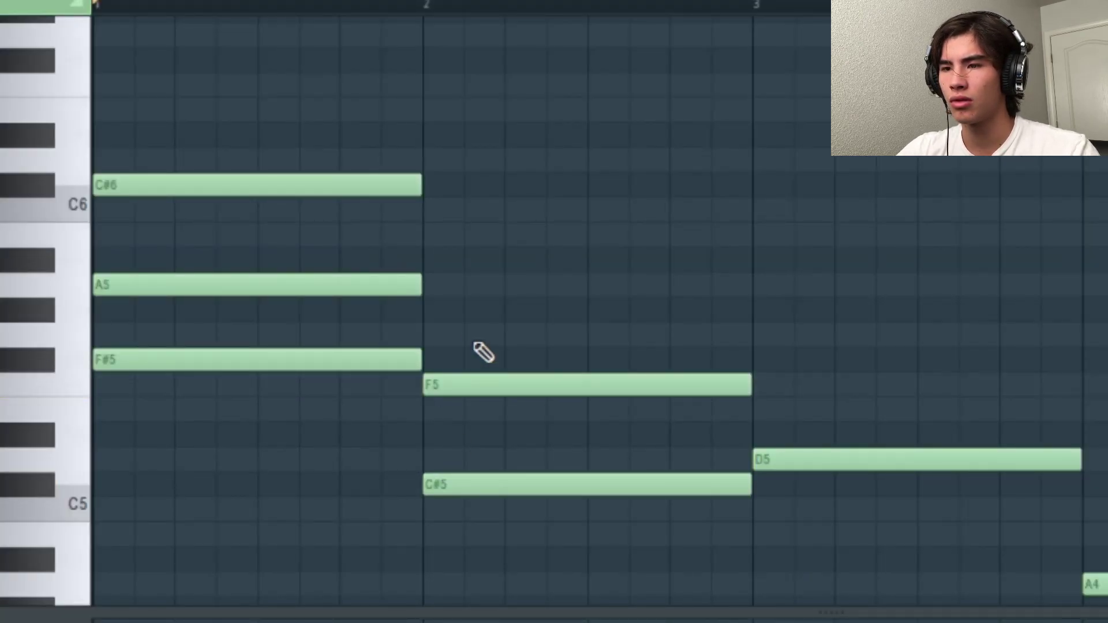
click(424, 240)
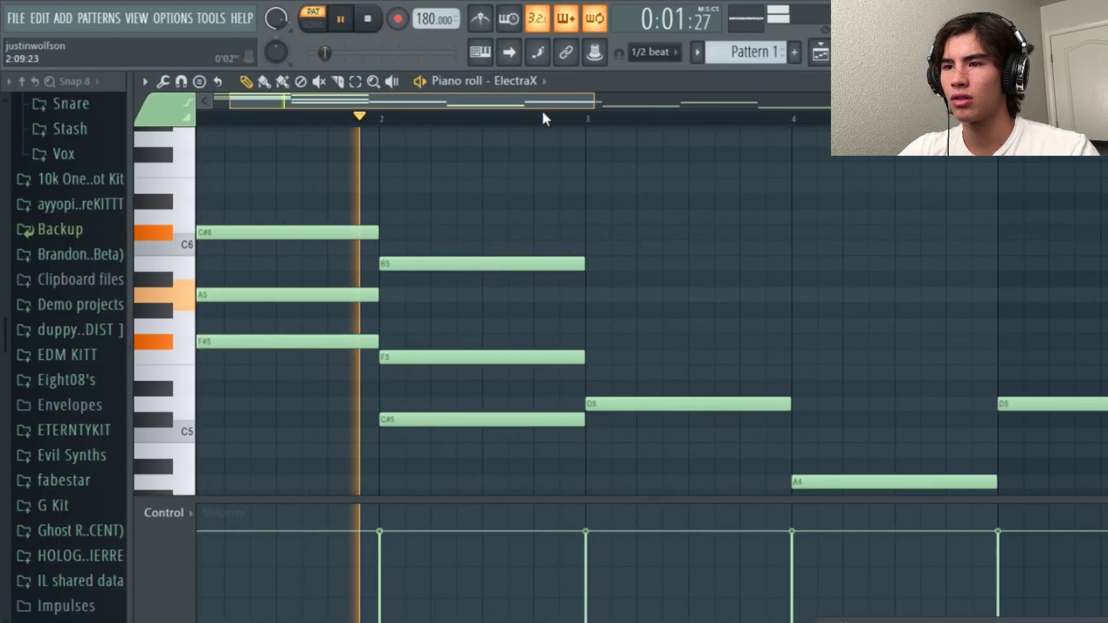
Step: Build the bar 3 chord by adding F#5 and A5 above the D5 root
click(547, 324)
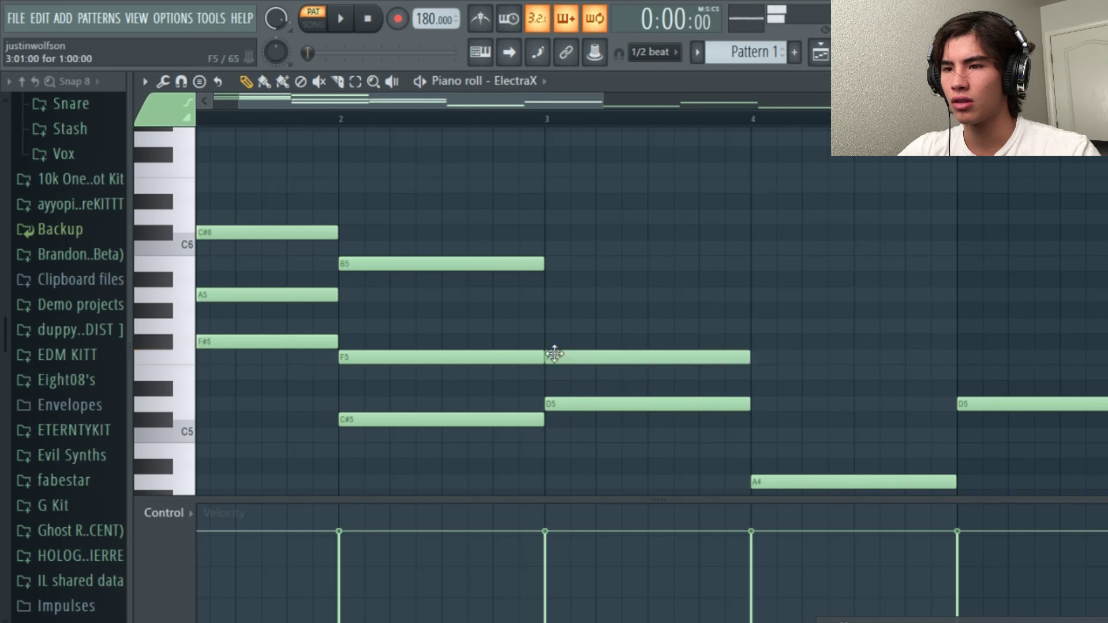
scroll(552, 341, up, 1)
click(574, 340)
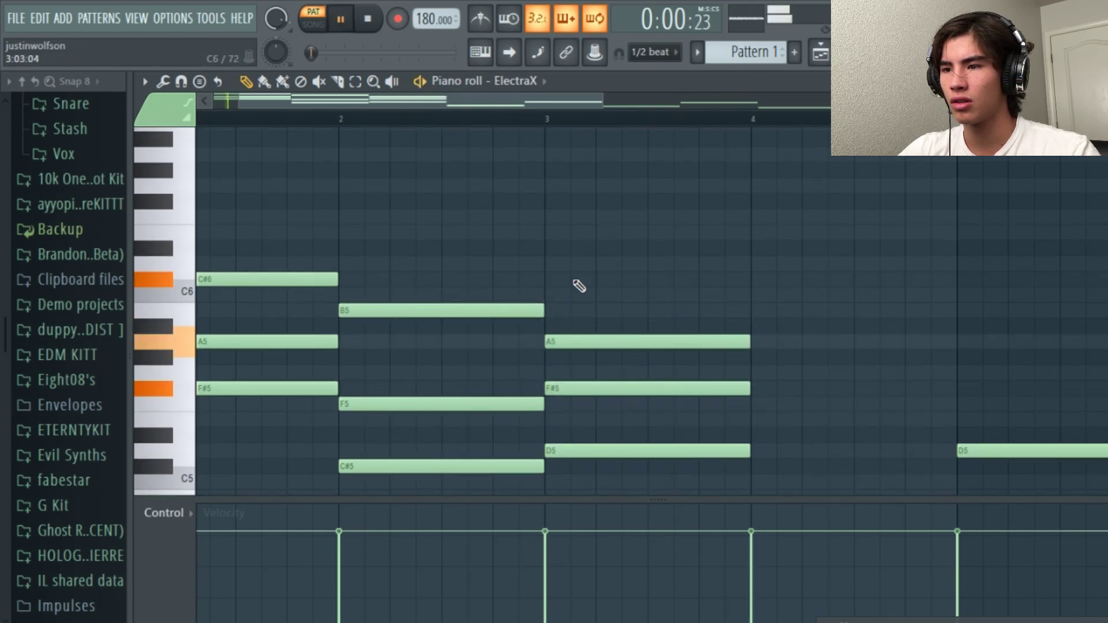
Step: Play back the opening chords and build the bar 4 chord with C#5 and F#5 above the A4 root
scroll(550, 105, left, 1)
scroll(589, 180, down, 1)
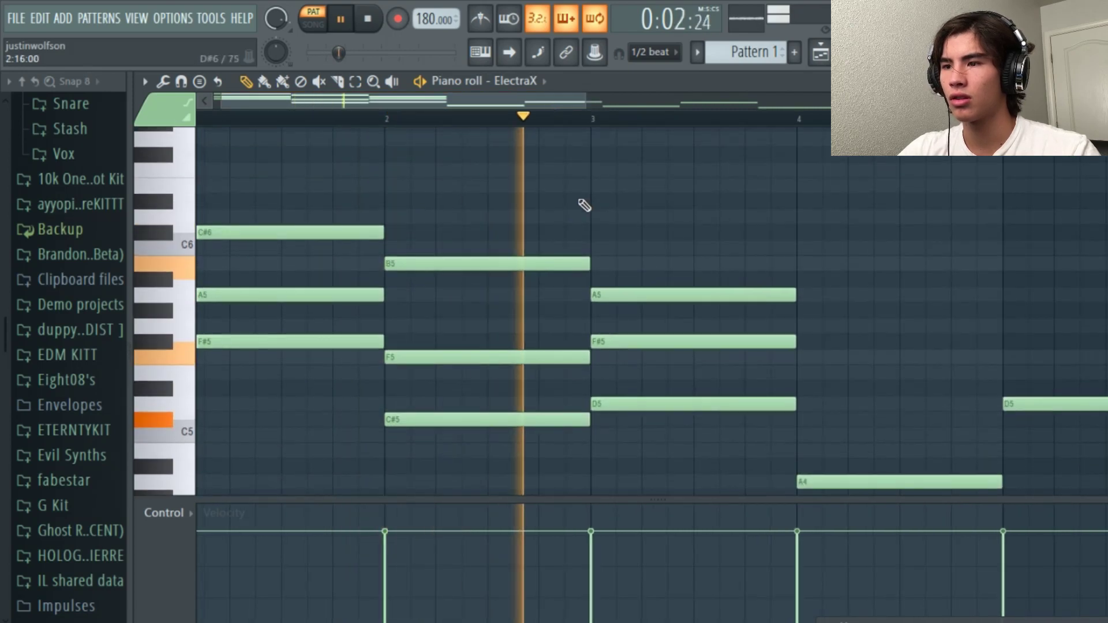
drag(562, 104, 624, 167)
scroll(646, 296, down, 2)
key(space)
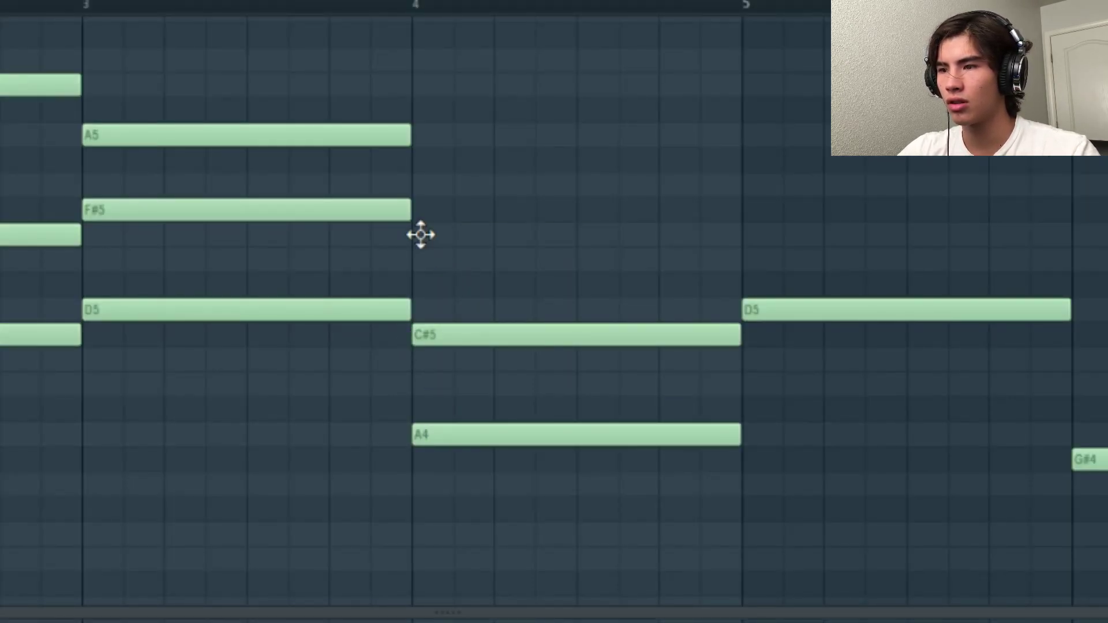
click(421, 234)
right_click(442, 243)
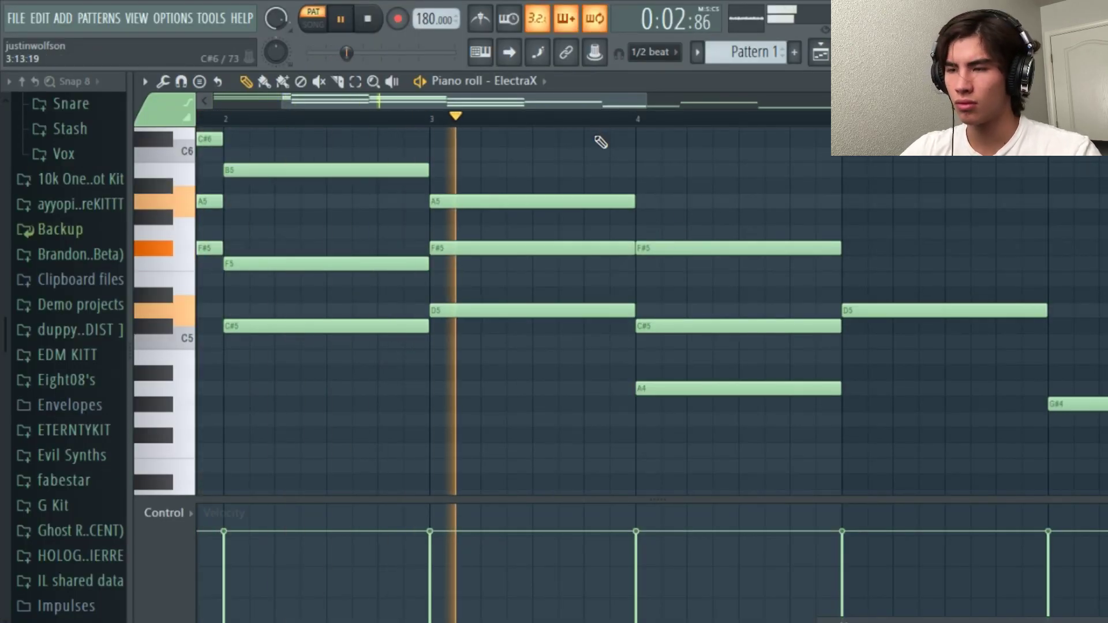
Step: Stack F5, G#5 and C#6 above the D5 root in bar 5 and play the progression from the start
drag(647, 100, 722, 156)
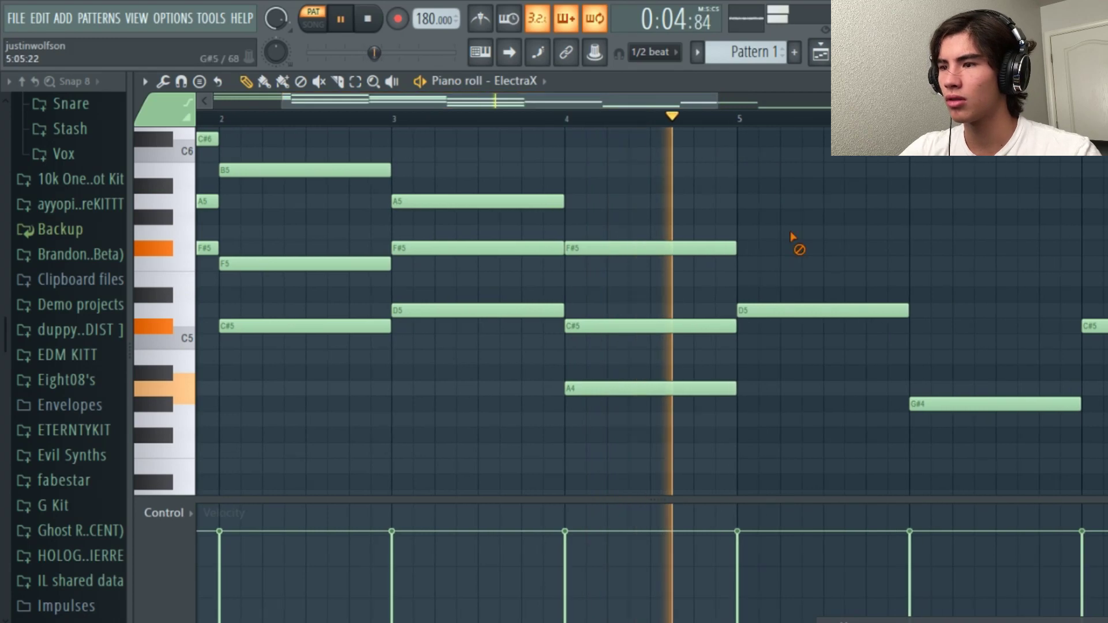
scroll(796, 242, up, 2)
key(space)
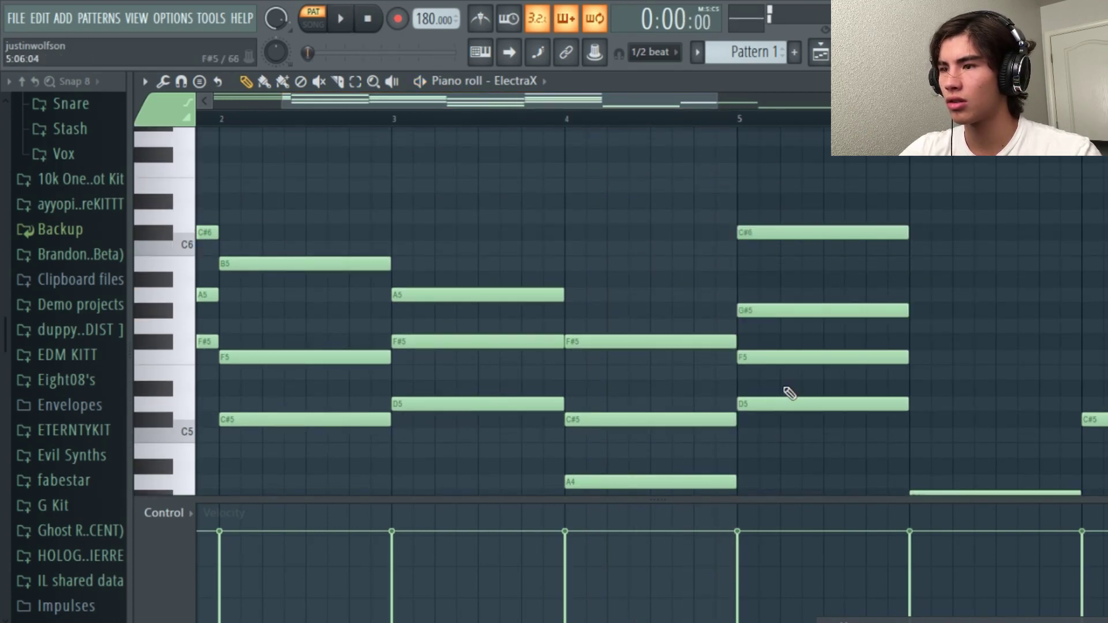
drag(663, 104, 545, 95)
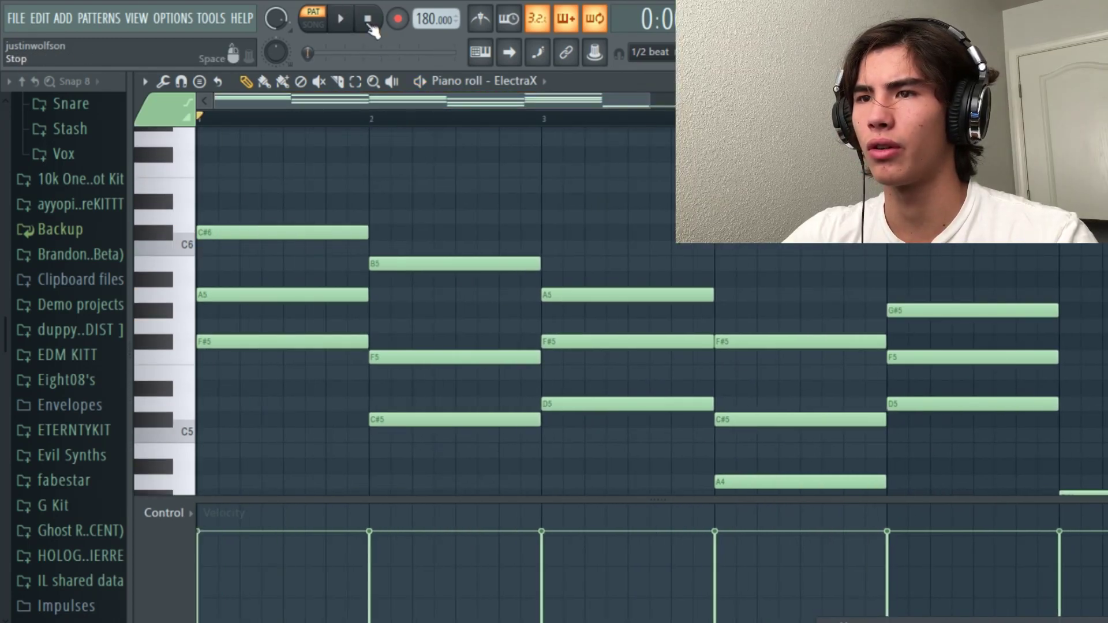
drag(655, 109, 796, 190)
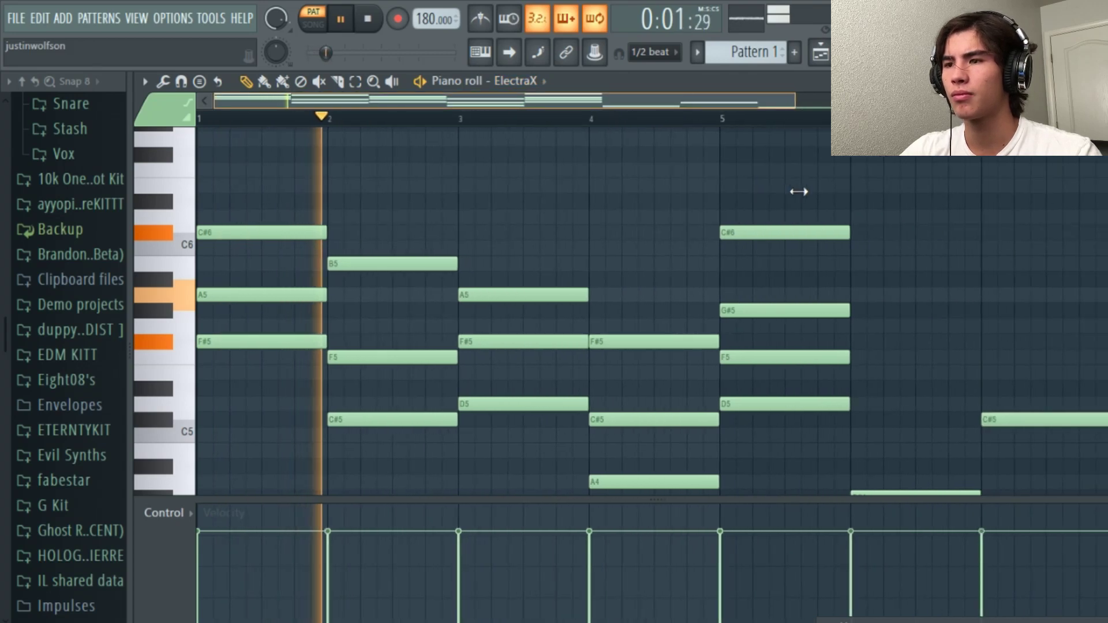
scroll(733, 225, down, 1)
scroll(733, 230, down, 1)
scroll(747, 265, up, 2)
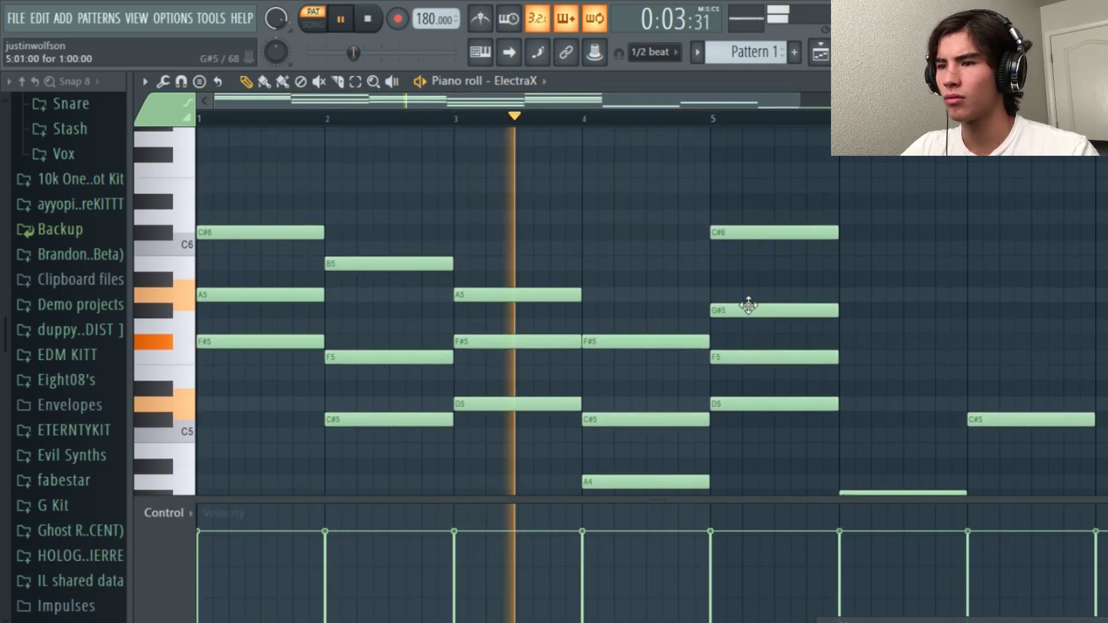
drag(725, 116, 808, 109)
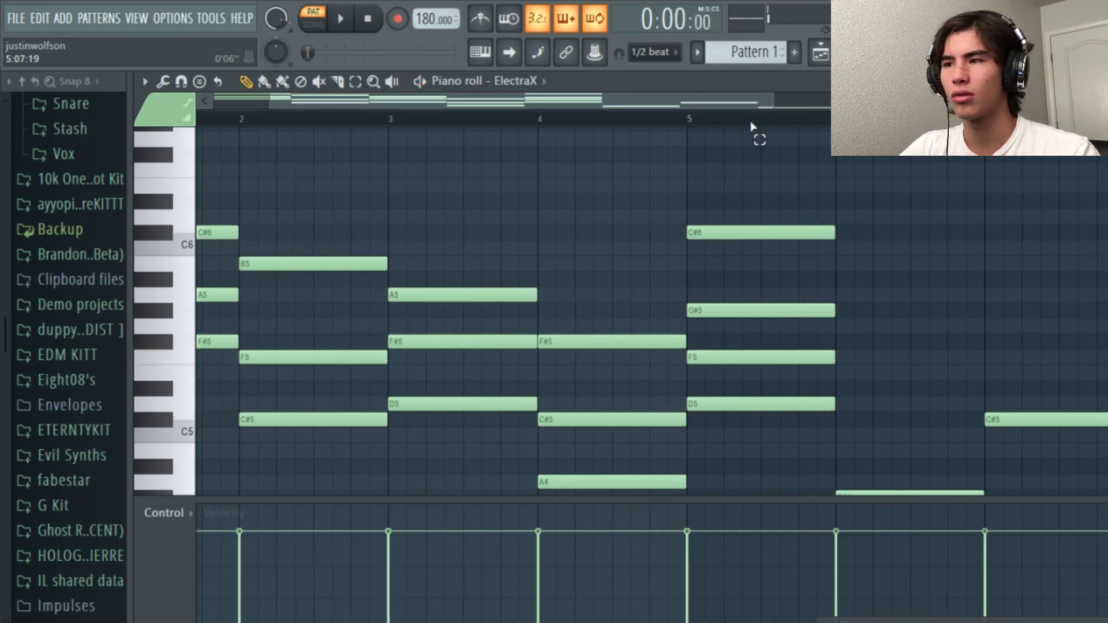
Step: Build the bar 6 chord by placing C#5, F5 and B5 above the G#4 root
drag(770, 125, 556, 180)
scroll(623, 279, down, 1)
scroll(623, 285, up, 1)
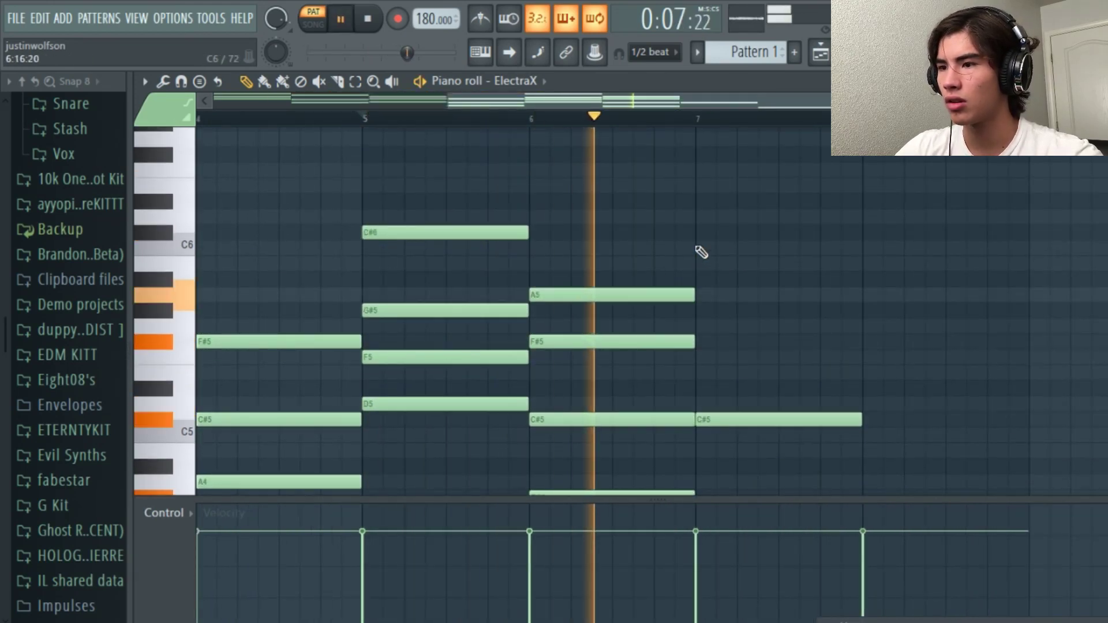
drag(662, 272, 663, 257)
key(space)
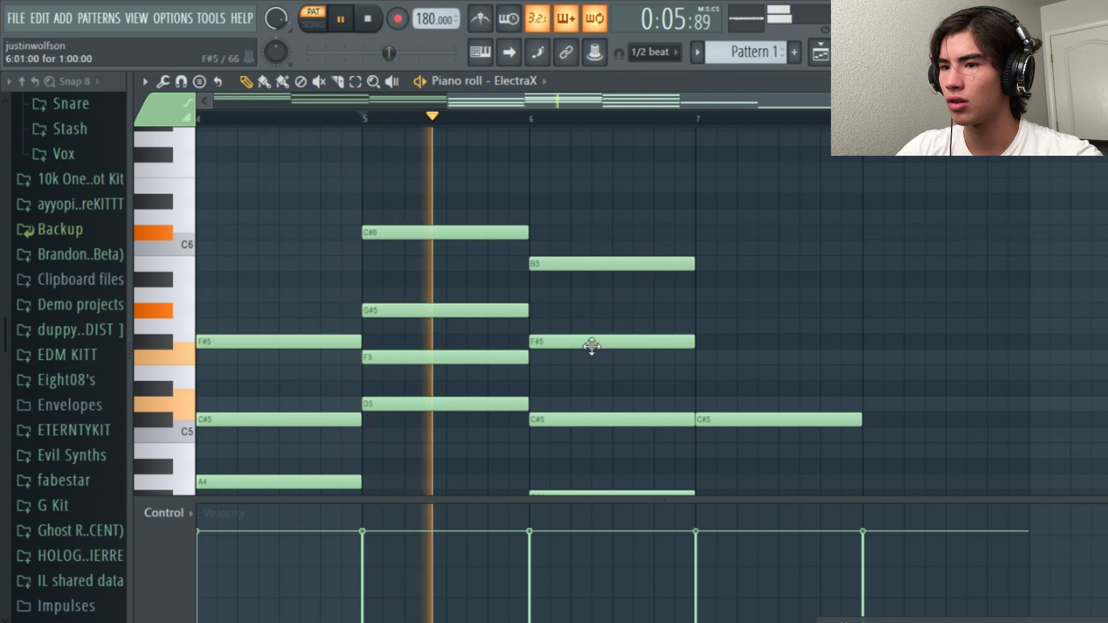
drag(583, 341, 584, 364)
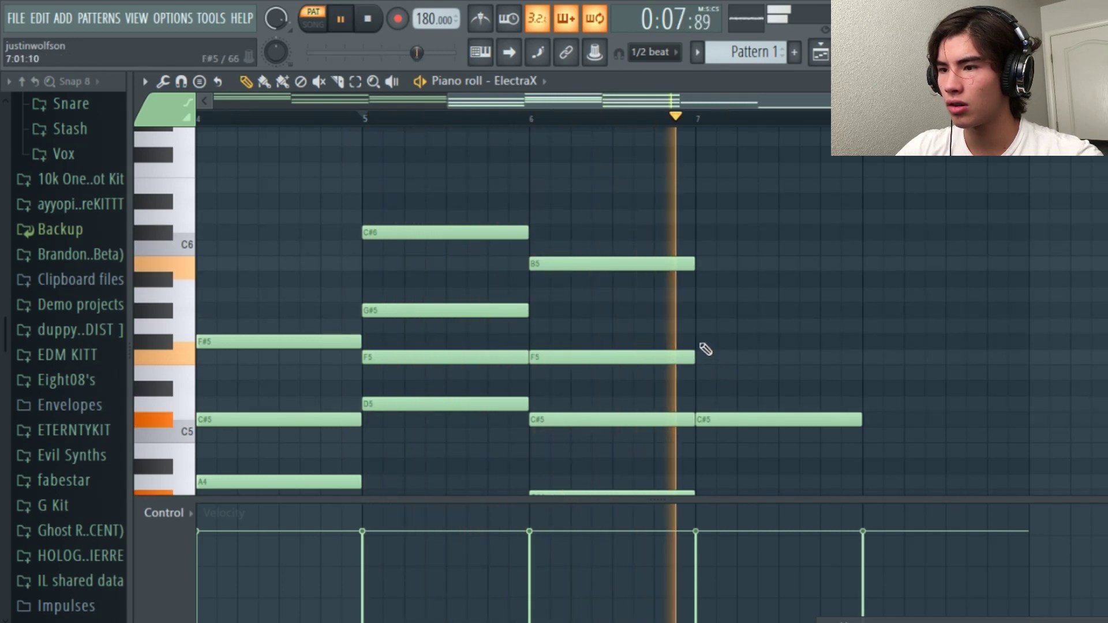
Step: Complete the last two chords with F#5 and A5 over C#5 in bar 7, and D5, F5 and A5 over F#4 in bar 8
click(706, 342)
key(space)
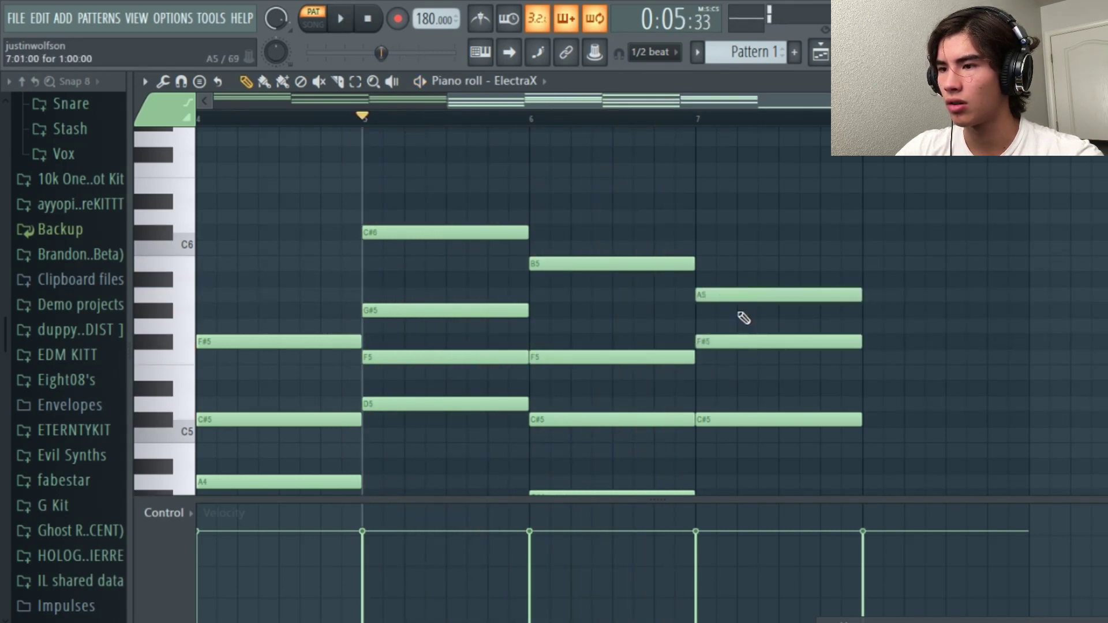
scroll(729, 295, down, 3)
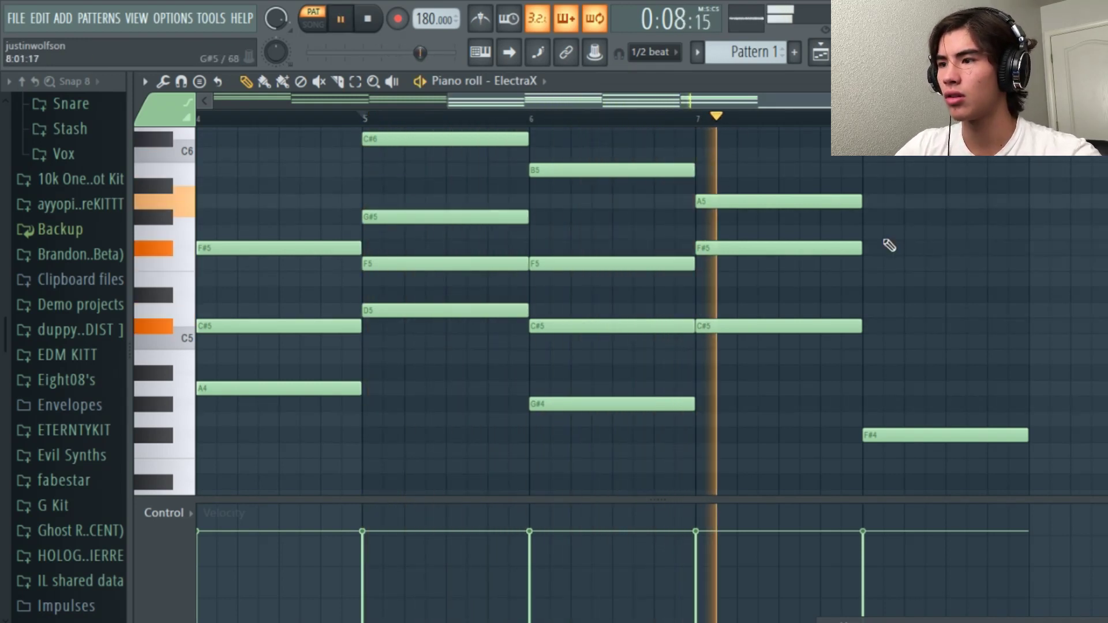
key(space)
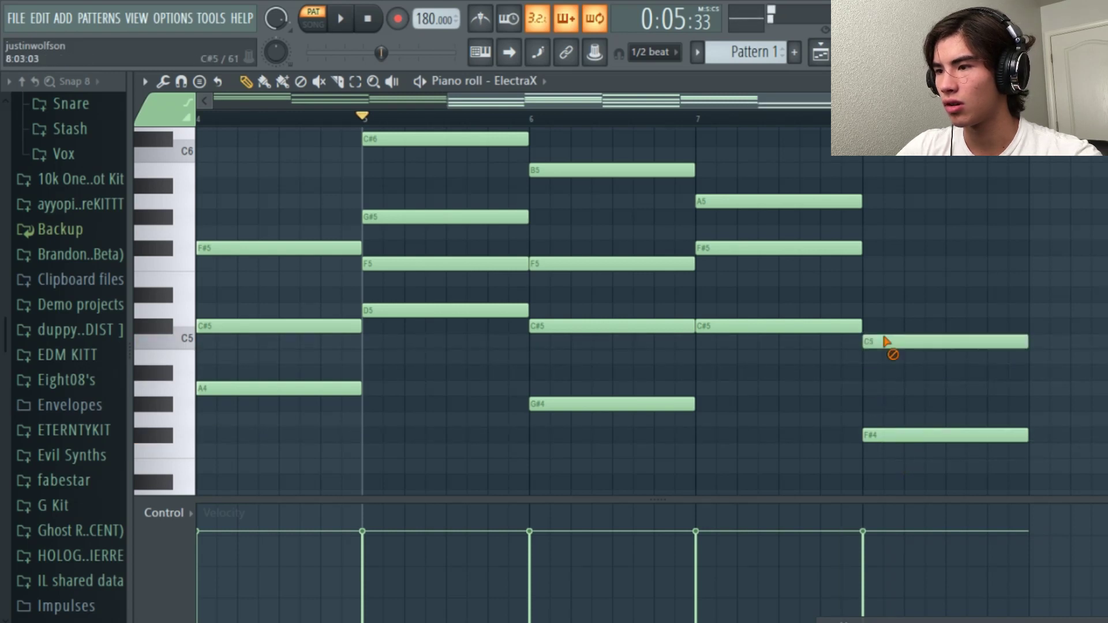
click(873, 313)
scroll(877, 321, up, 1)
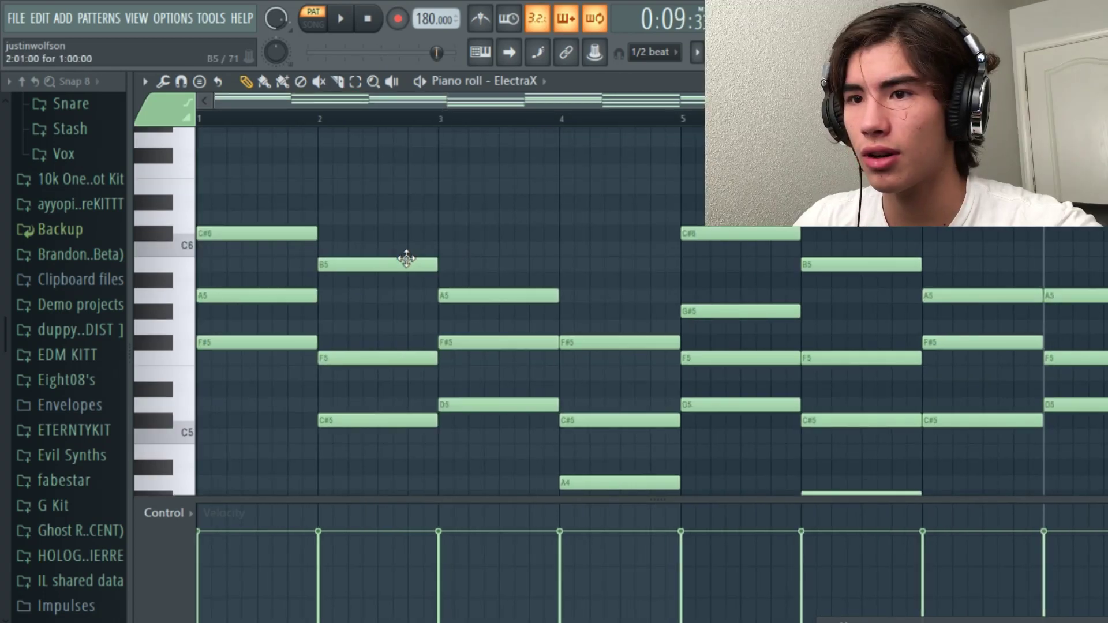
Step: Add top notes to the first four ElectraX chords: F#6 in bar 1, D6 in bar 2, C#6 in bar 3 and B5 in bar 4
scroll(242, 280, up, 1)
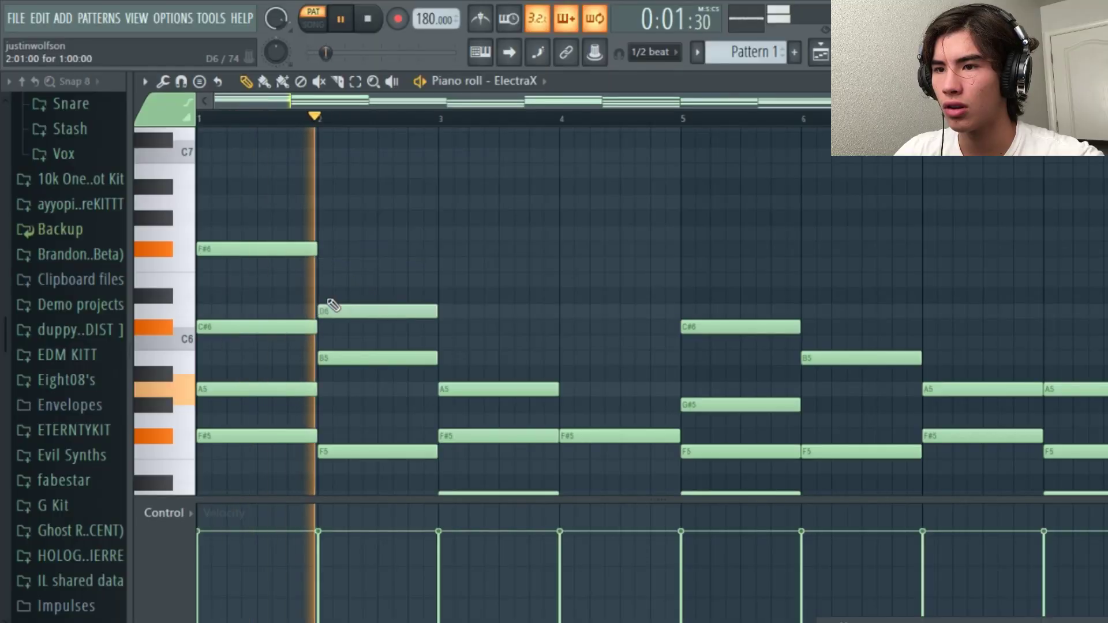
click(462, 327)
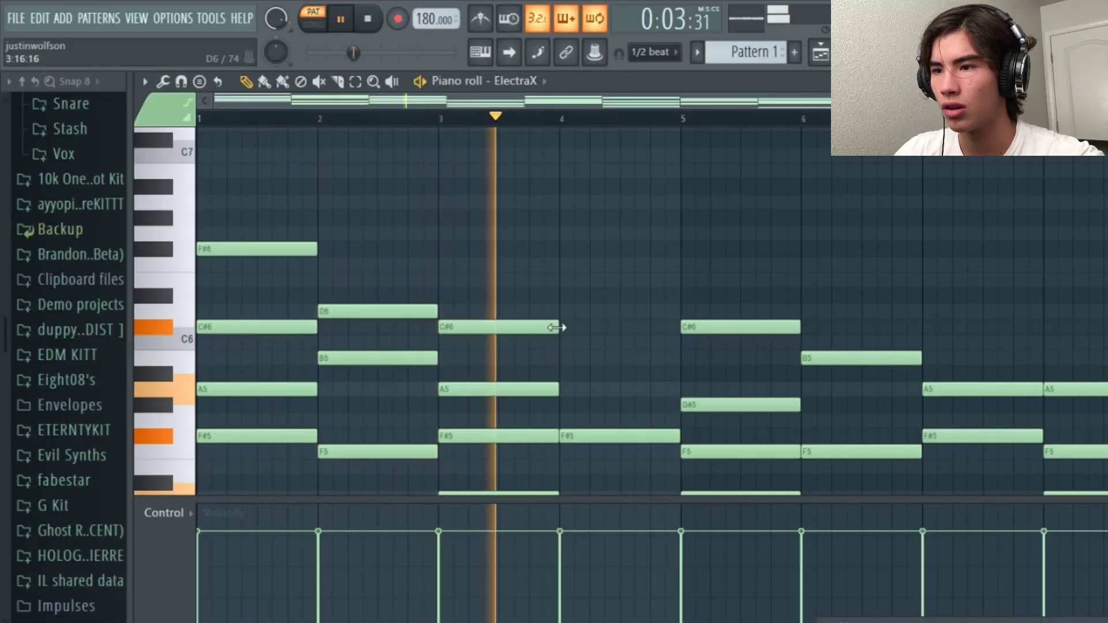
click(564, 358)
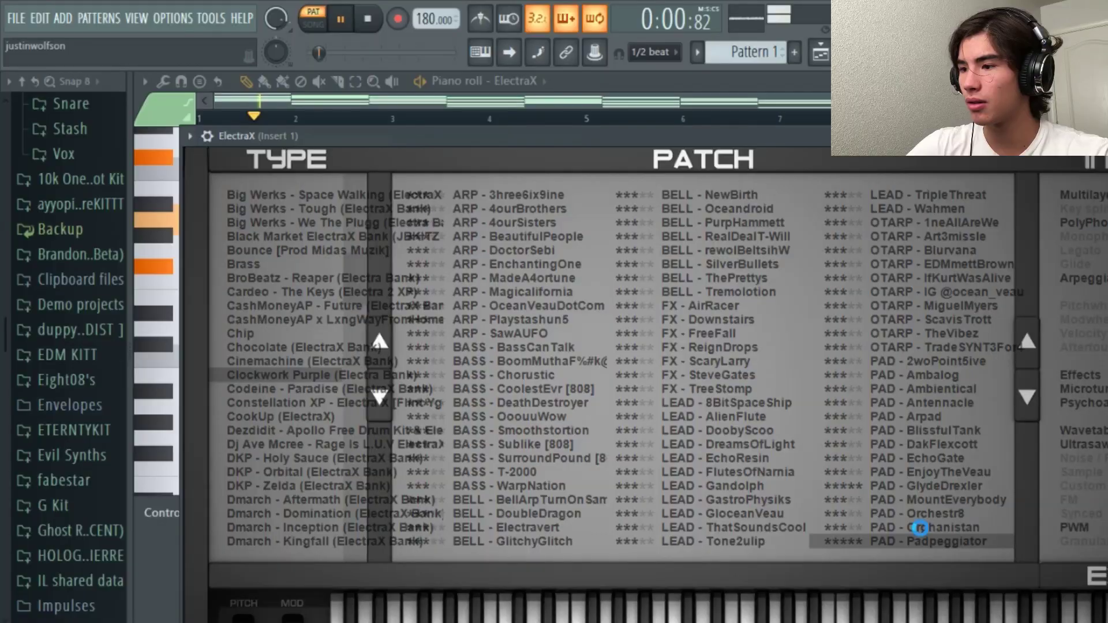
Step: Audition the Clockwork Purple pads Orghanistan and MountEverybody against the chords, and select PAD - EnjoyTheVeau as the ElectraX patch
drag(934, 136, 909, 180)
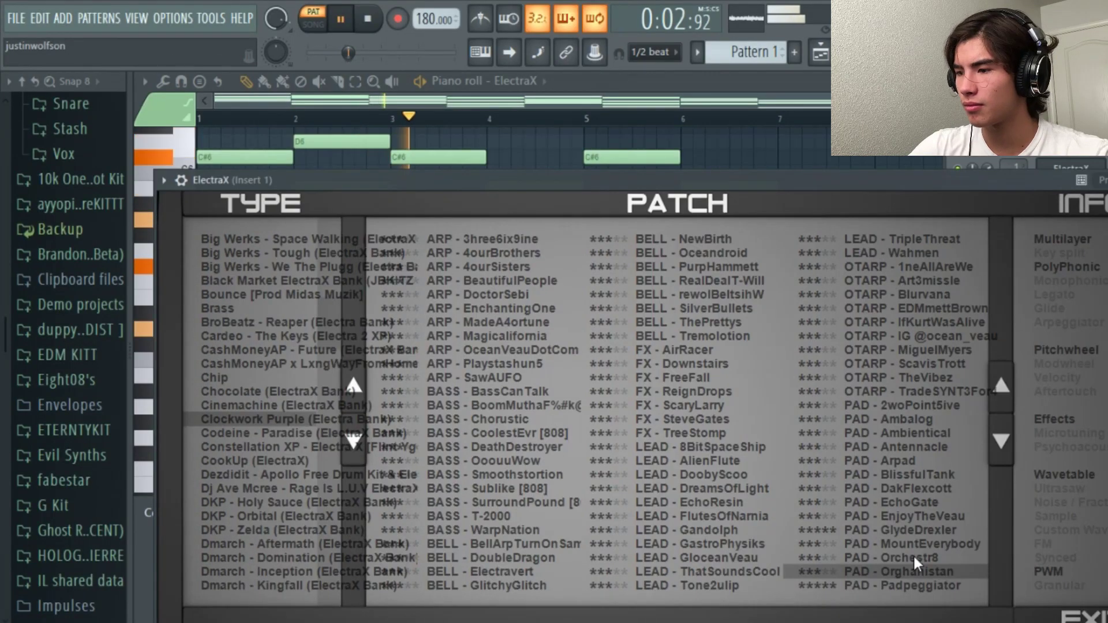
drag(993, 182, 992, 190)
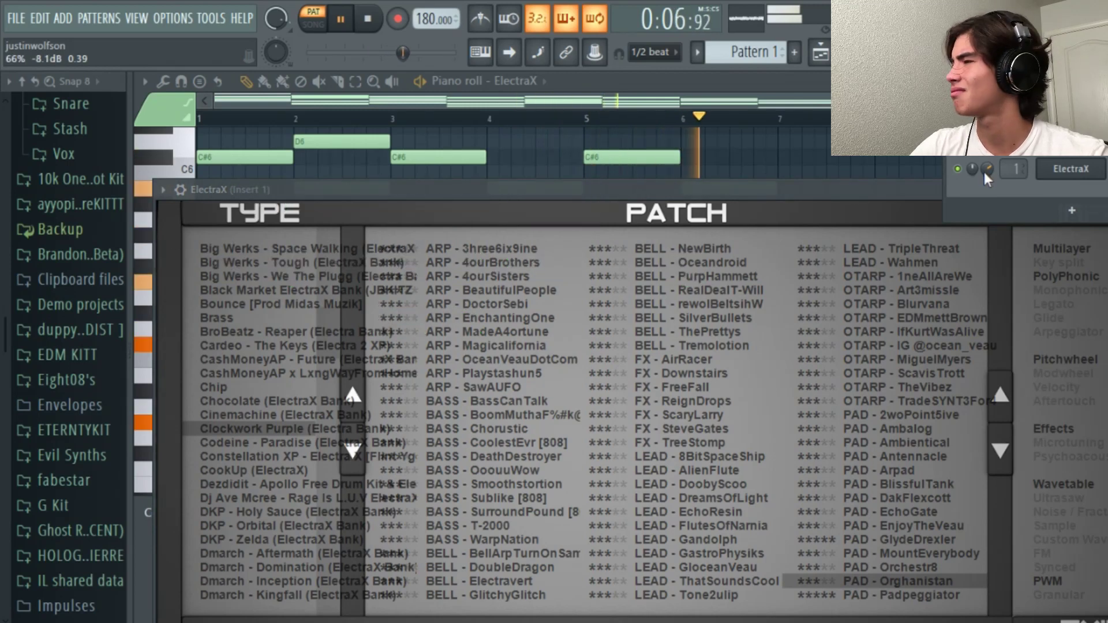
drag(878, 193, 898, 162)
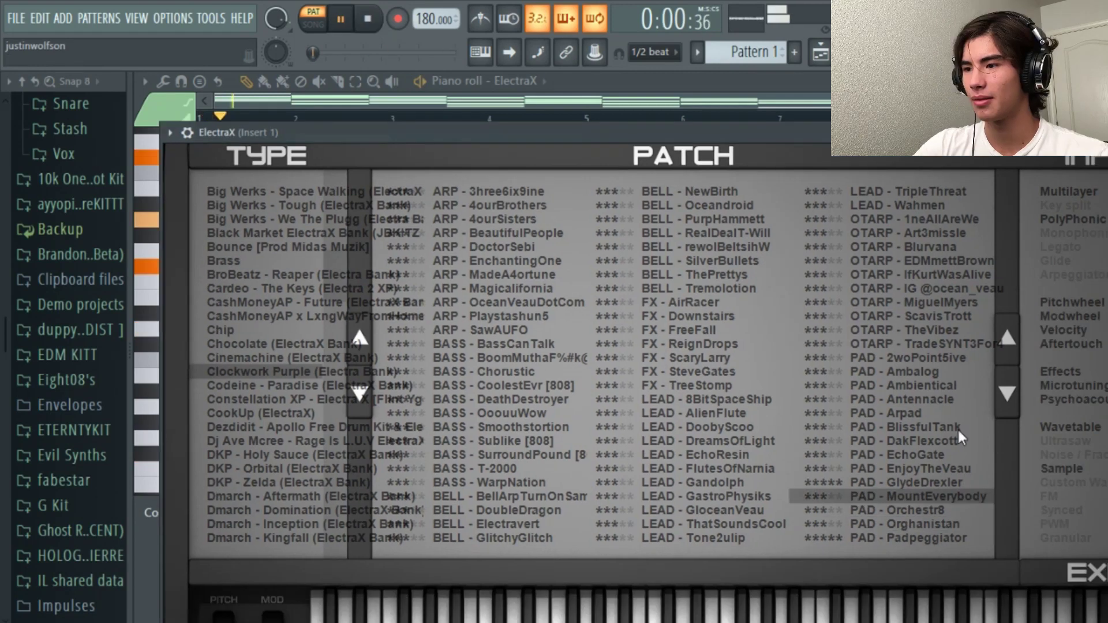
click(920, 465)
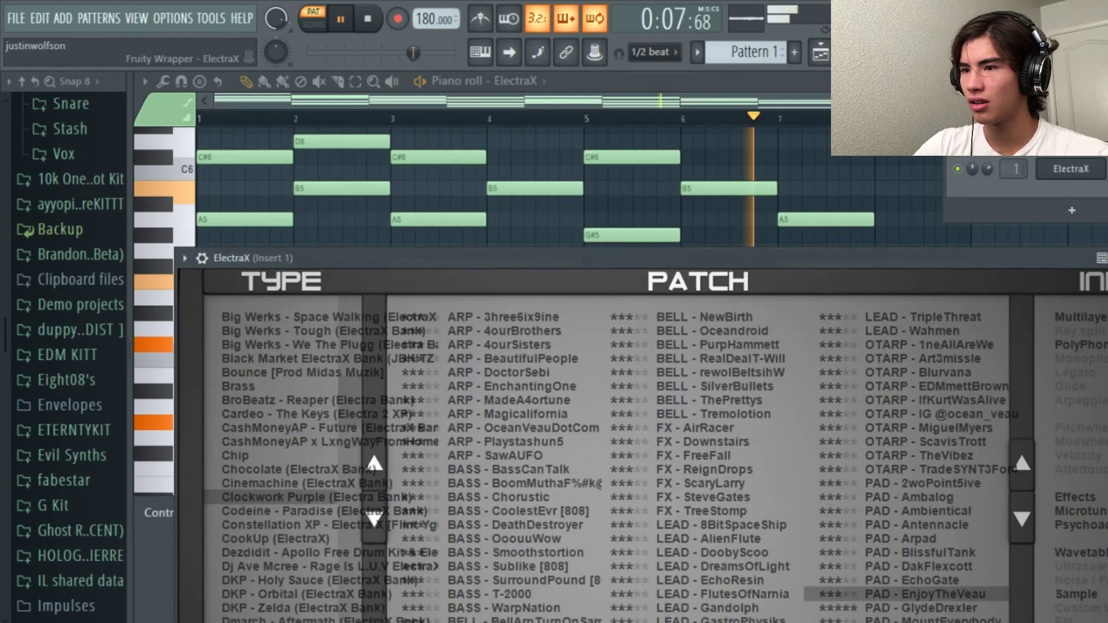
drag(576, 258, 567, 100)
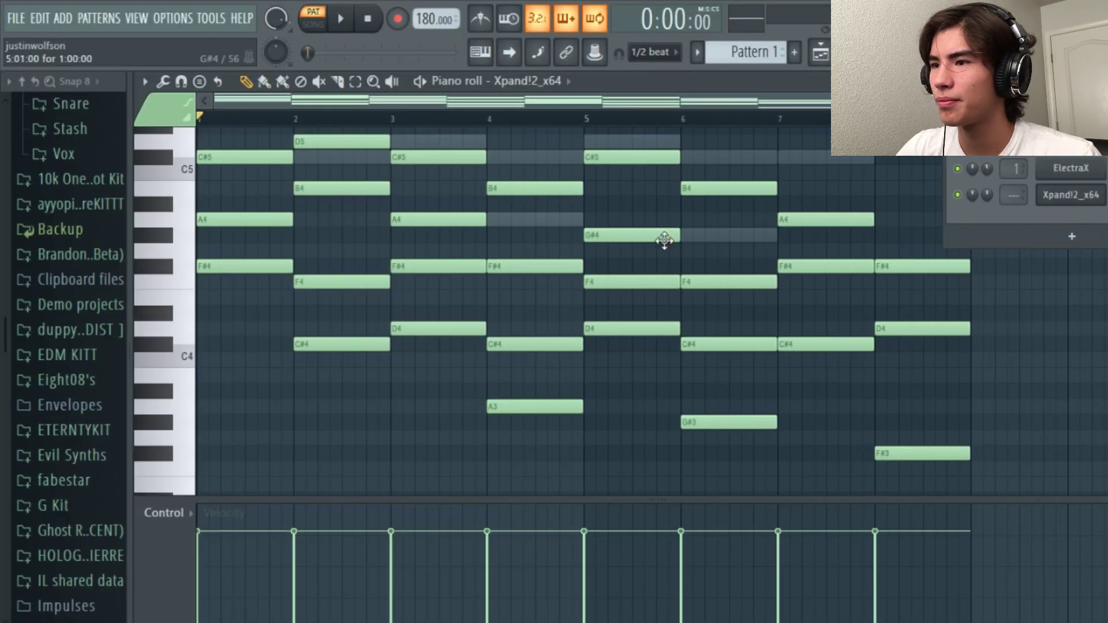
Step: Play the copied Xpand!2 chords, transpose all of them up one octave, and adjust the channel's volume
key(space)
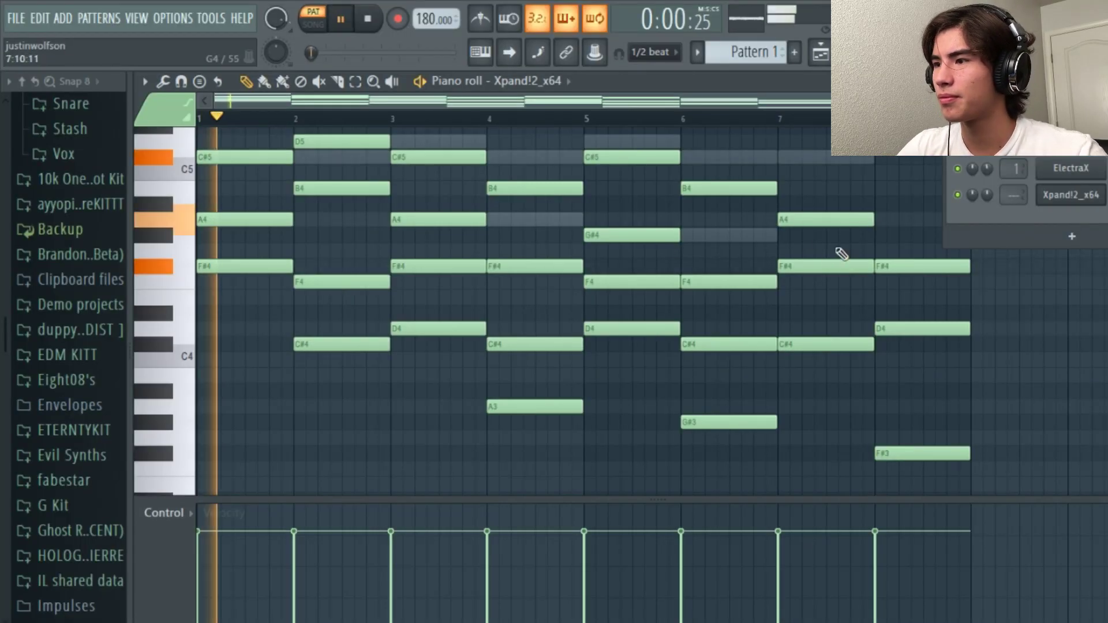
scroll(613, 276, up, 1)
key(ctrl+Up)
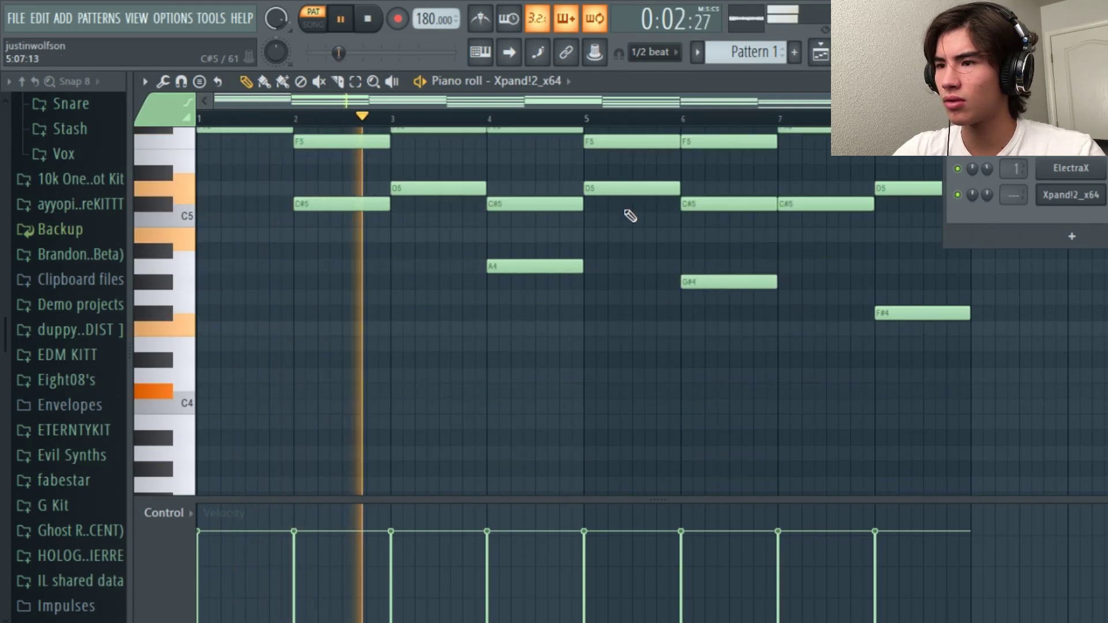
scroll(882, 287, up, 2)
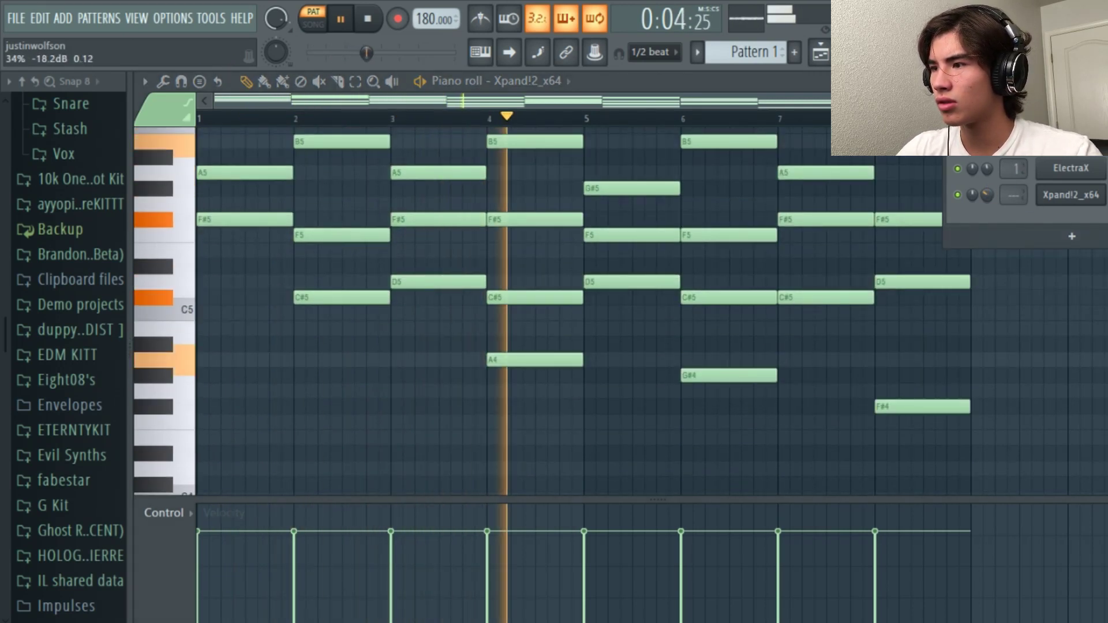
scroll(957, 233, up, 2)
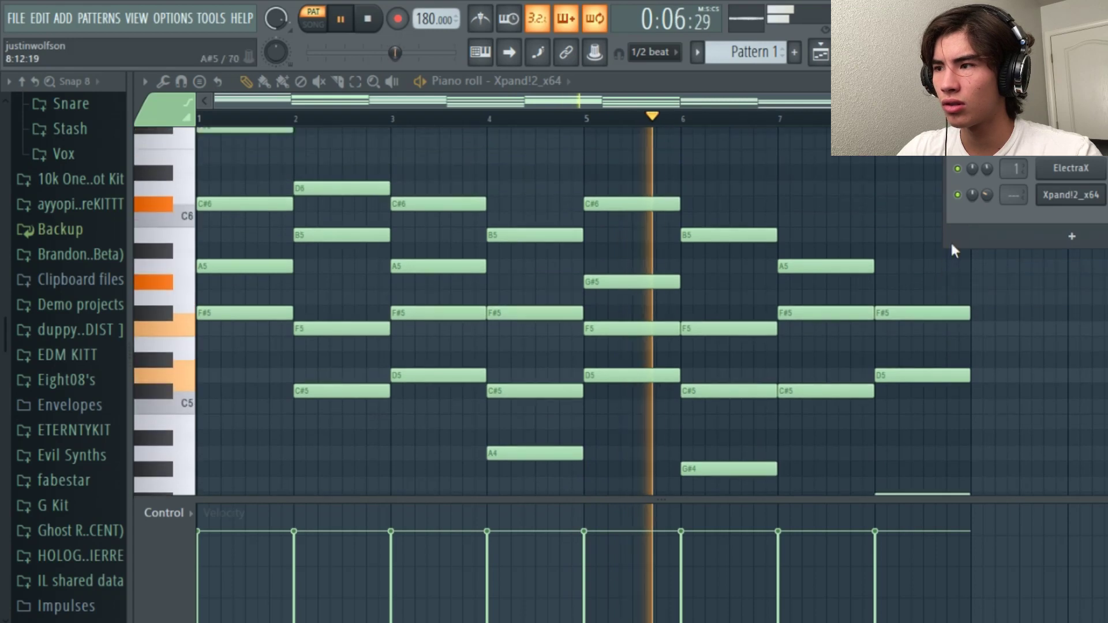
drag(987, 195, 985, 199)
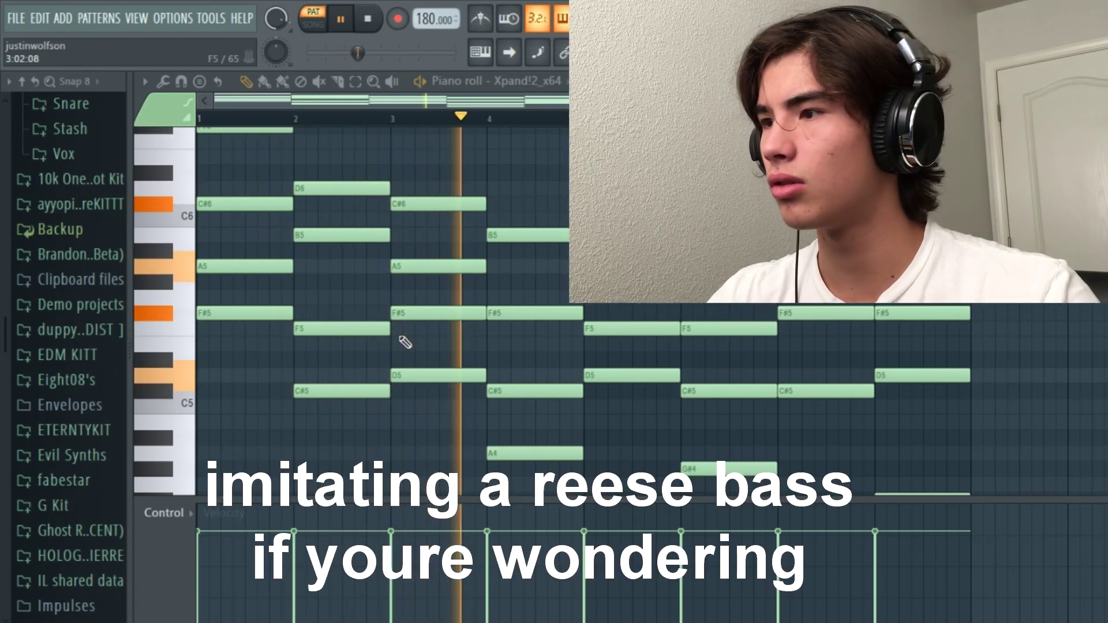
Step: Stop playback, audition bass samples in the sxber pack under Evil Synths, and load sxber synth bass~wave as a new channel
key(space)
scroll(101, 205, up, 3)
scroll(87, 292, up, 2)
click(86, 292)
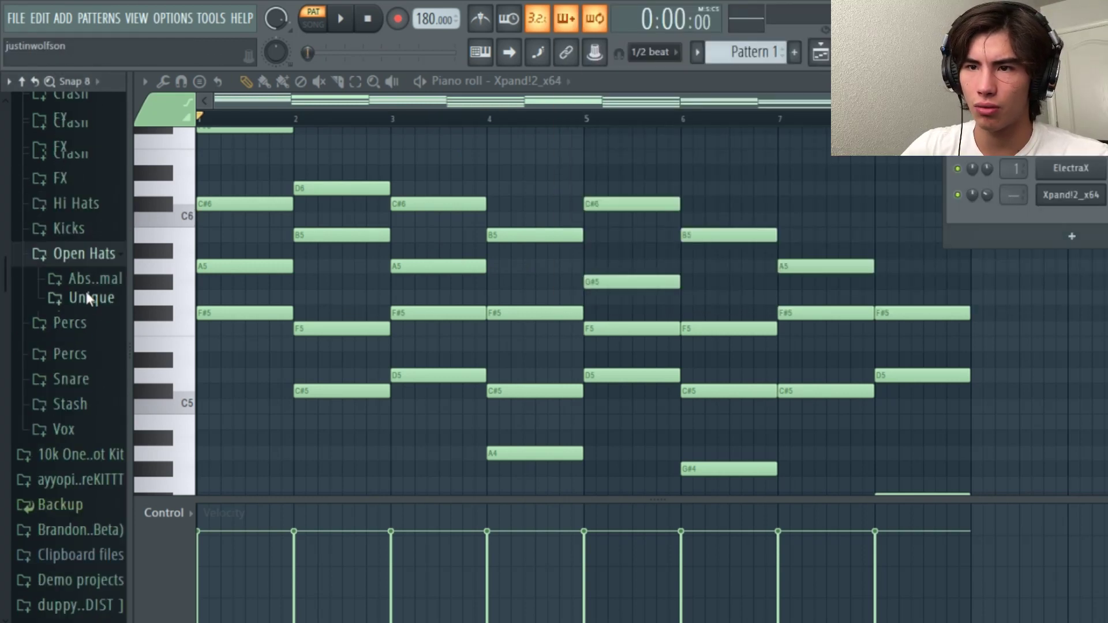
scroll(86, 293, up, 4)
click(92, 300)
scroll(92, 288, down, 1)
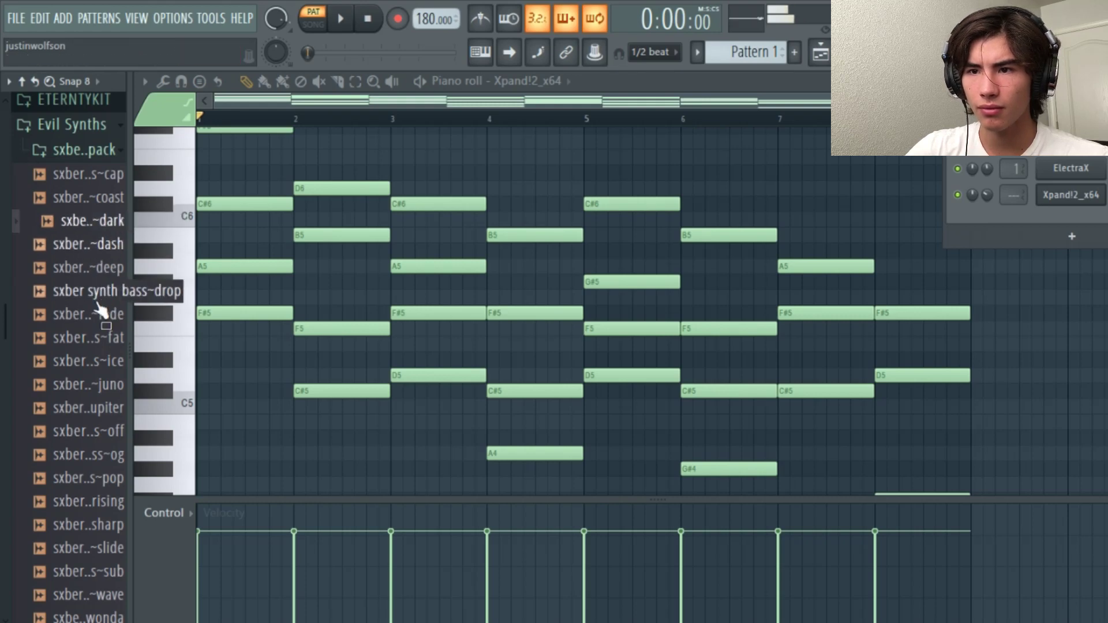
scroll(89, 393, down, 4)
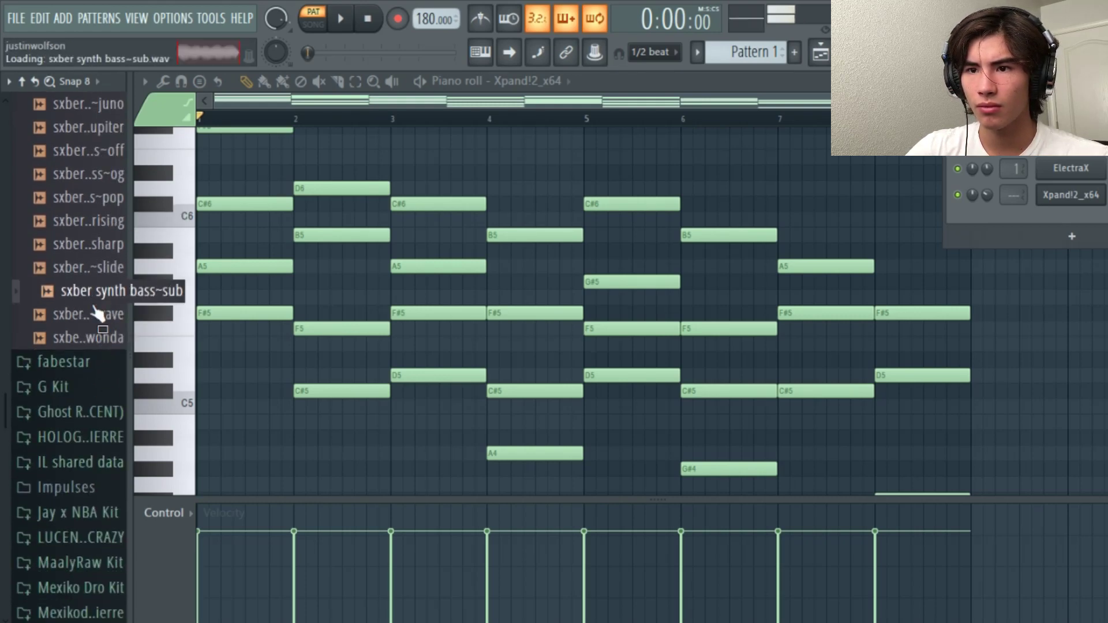
drag(98, 303, 425, 110)
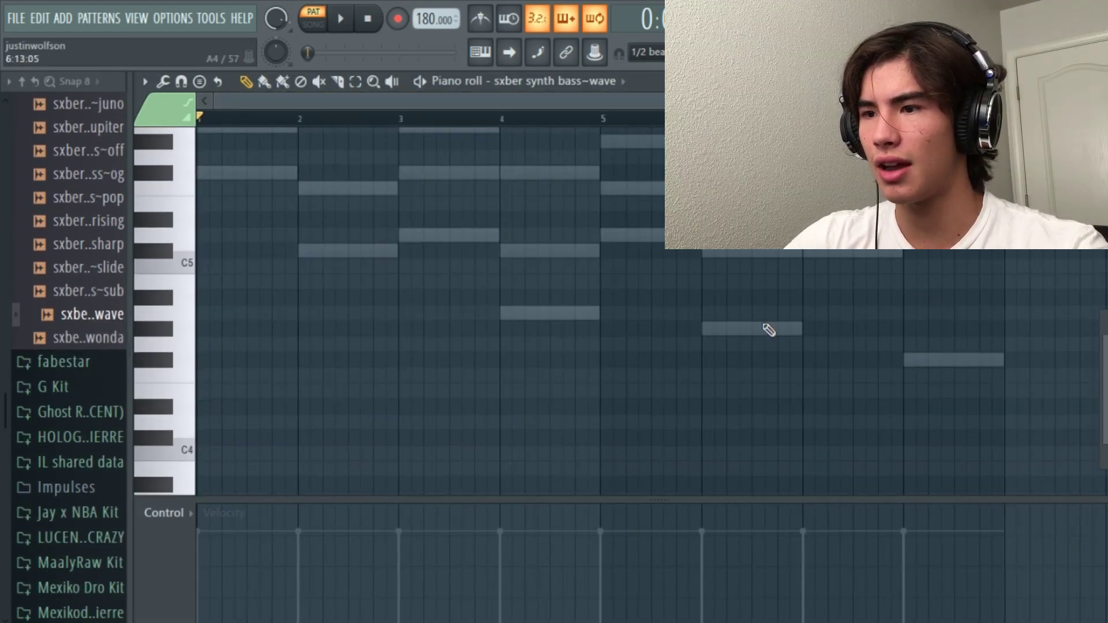
Step: Place one-bar bass notes for the wave sample: F#5 in bar 1, D5 in bar 3 and D6 in bar 5
scroll(416, 366, up, 3)
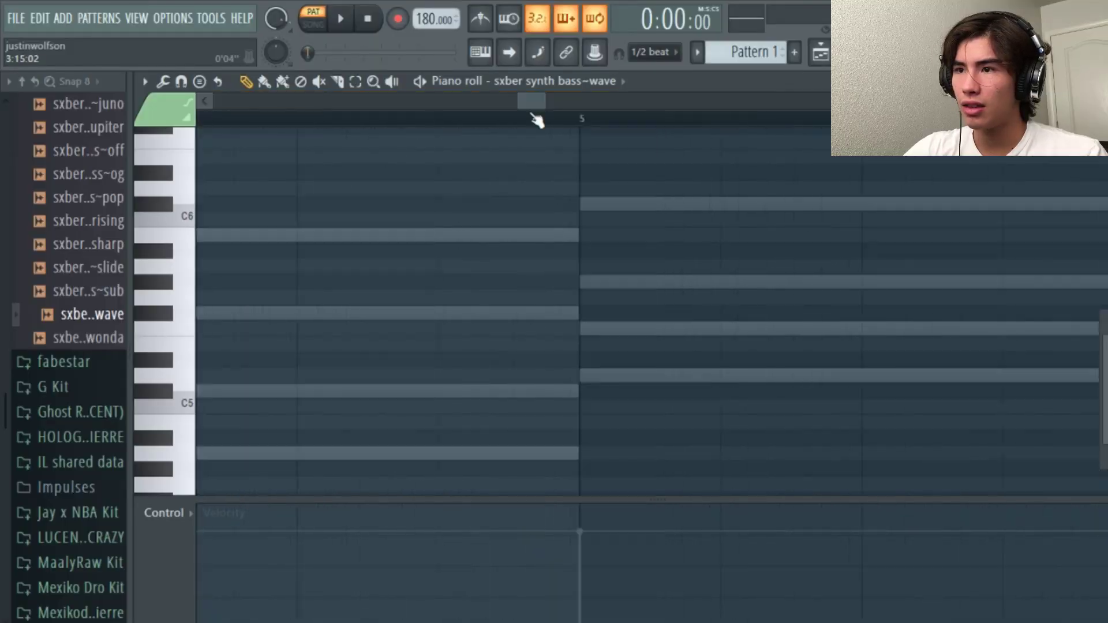
scroll(534, 119, down, 3)
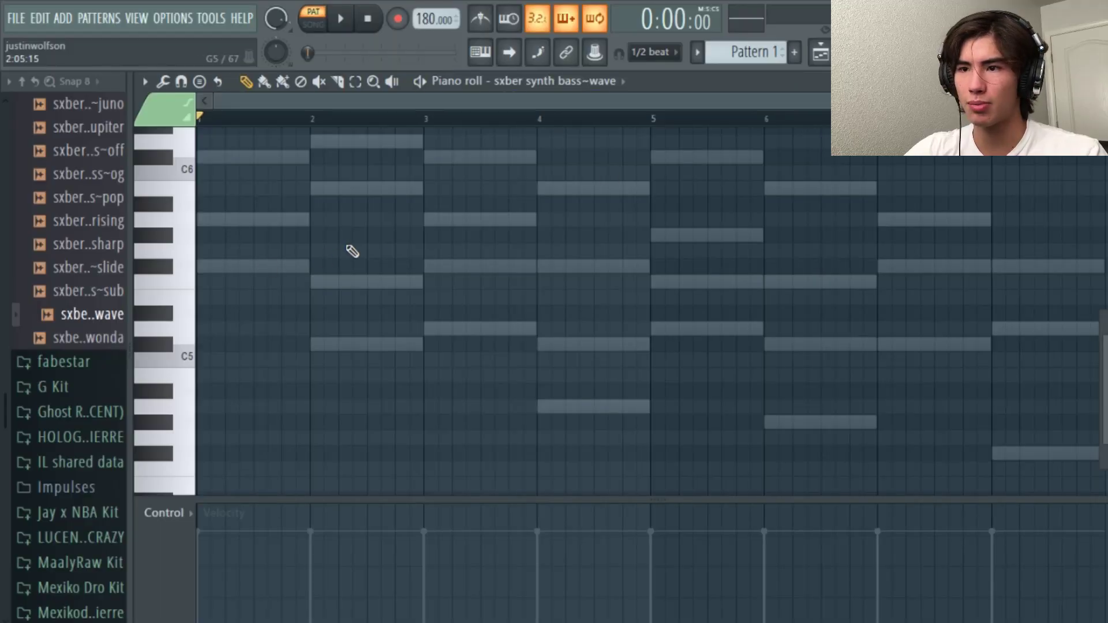
scroll(554, 263, up, 2)
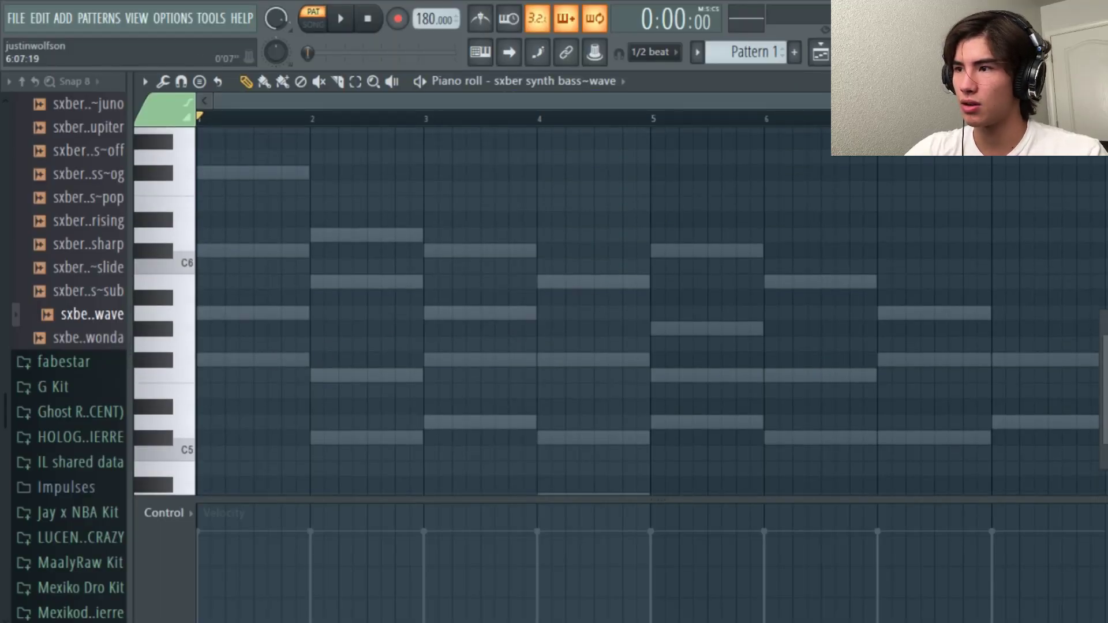
scroll(524, 254, up, 2)
scroll(521, 305, down, 2)
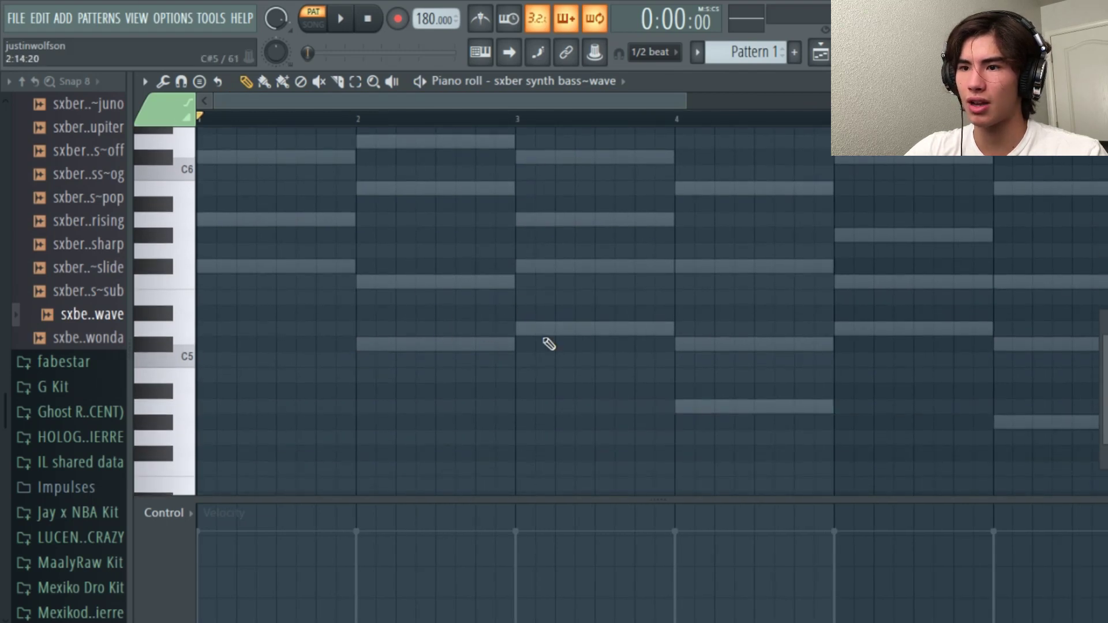
scroll(396, 347, up, 2)
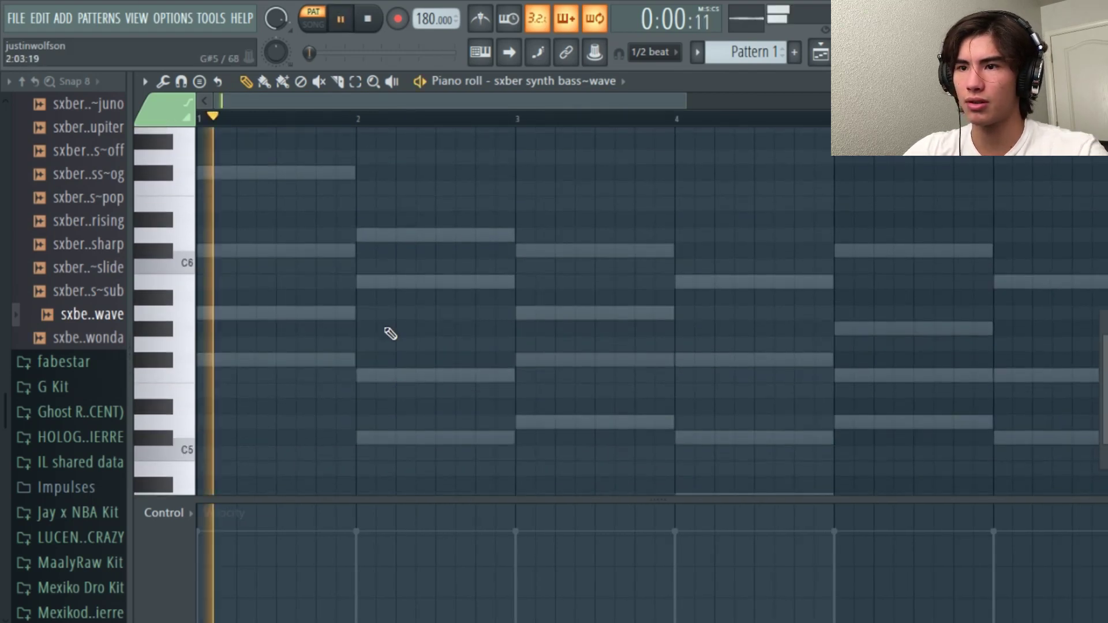
right_click(234, 374)
key(space)
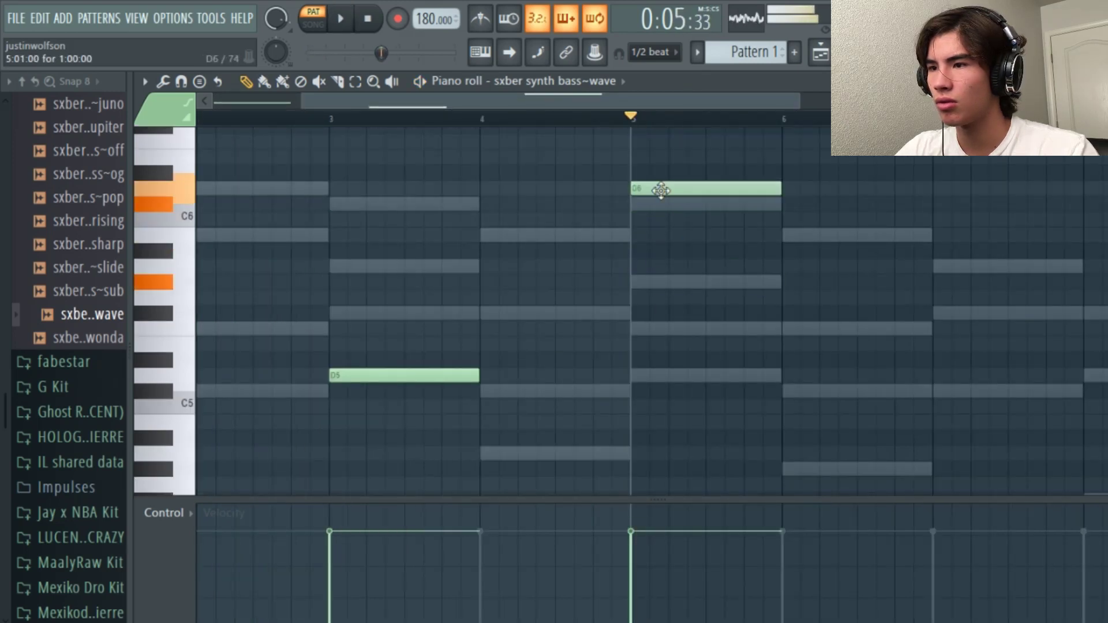
Step: Lower the bar 5 bass note to C#6, add an A5 bass note in bar 7, and play the result
key(space)
drag(661, 190, 660, 212)
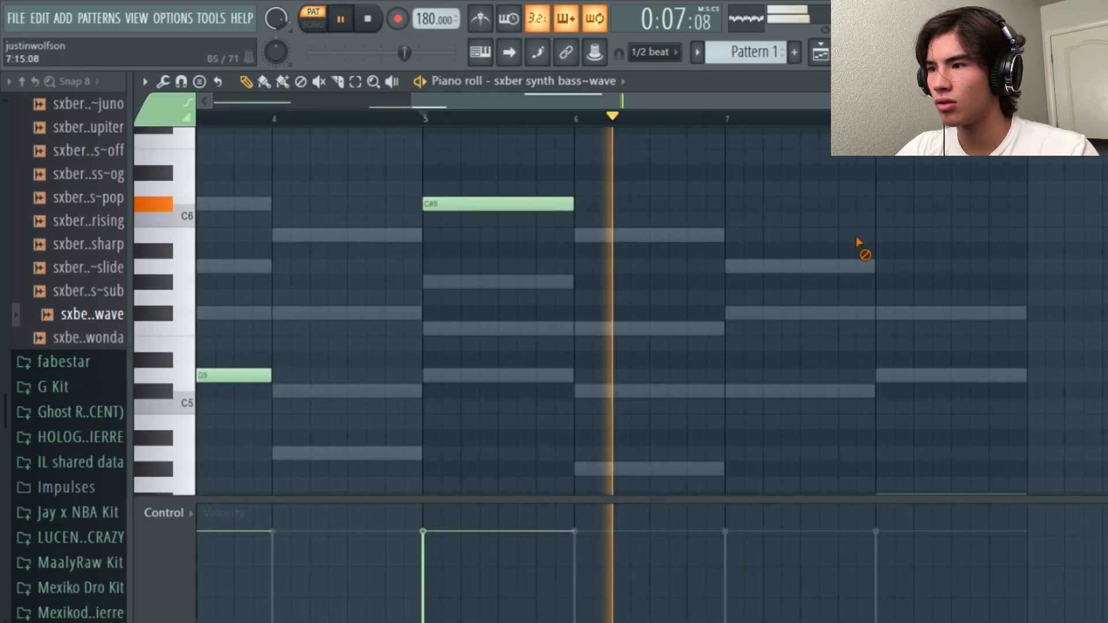
click(728, 266)
mouse_move(750, 267)
mouse_down()
mouse_move(749, 317)
mouse_move(740, 314)
mouse_move(761, 398)
mouse_move(765, 269)
mouse_up()
key(space)
key(space)
key(space)
key(space)
key(space)
key(space)
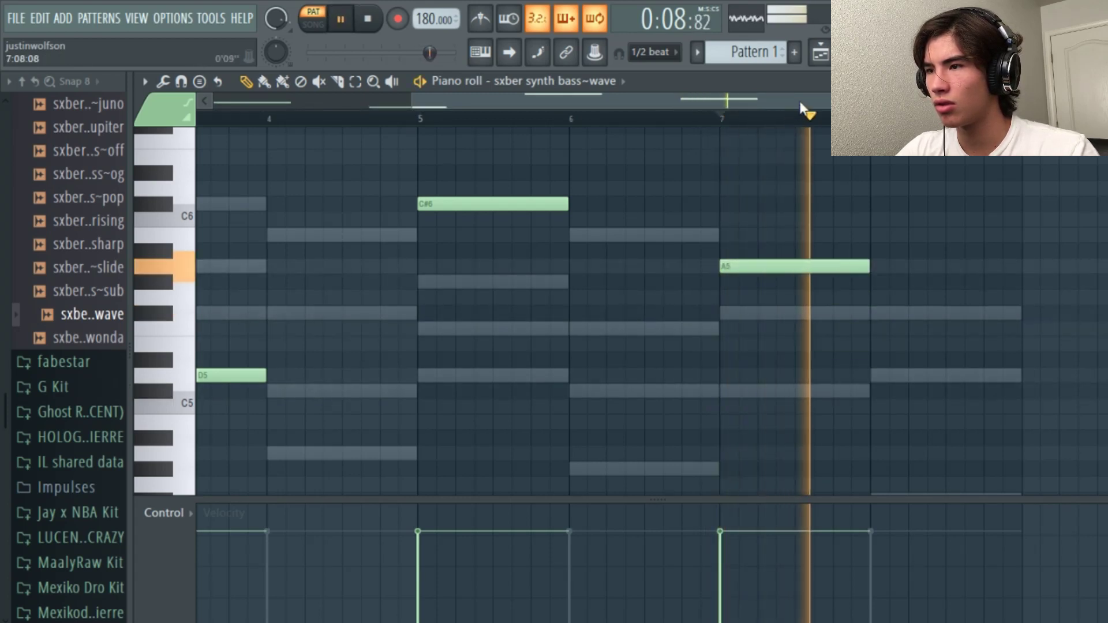
key(space)
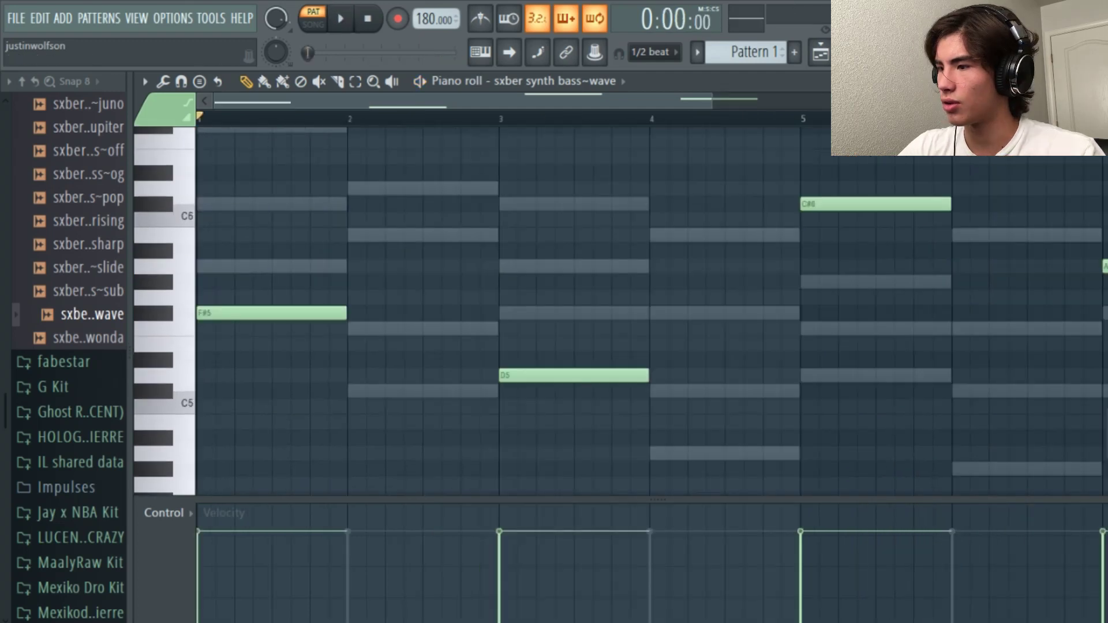
Step: Bring up the channel rack, move it clear of the notes, and switch the bass sample to sxber synth bass~wonda
key(F6)
drag(688, 192, 669, 360)
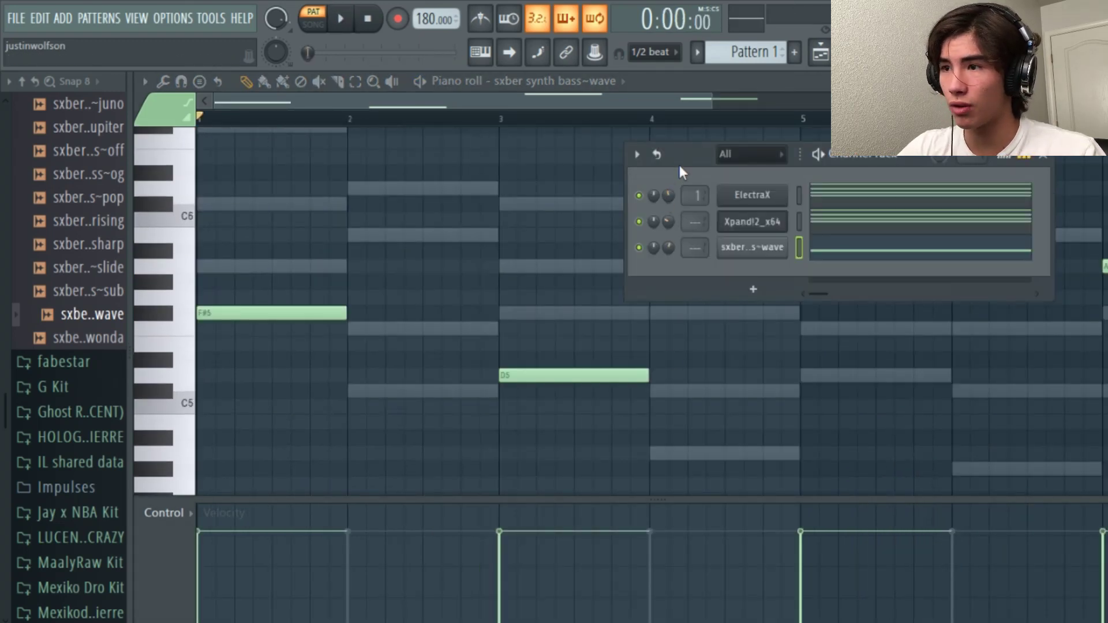
drag(679, 173, 958, 312)
key(space)
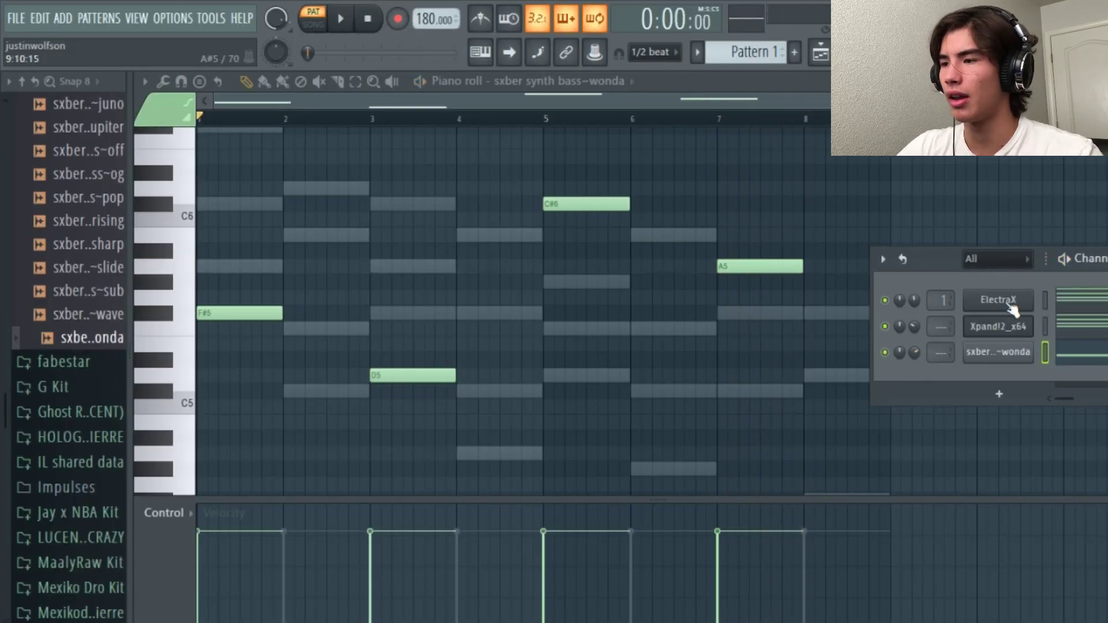
Step: Enable loop points with some crossfade on the wonda bass sample, and lengthen its bass notes to two bars each
click(1007, 353)
click(234, 176)
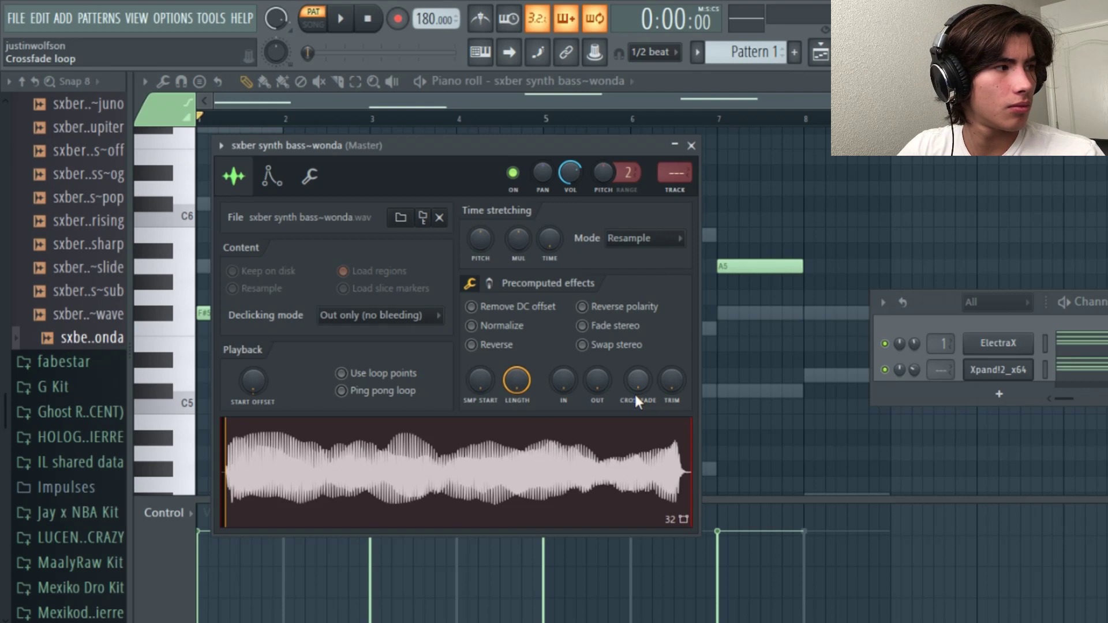
drag(634, 404, 434, 358)
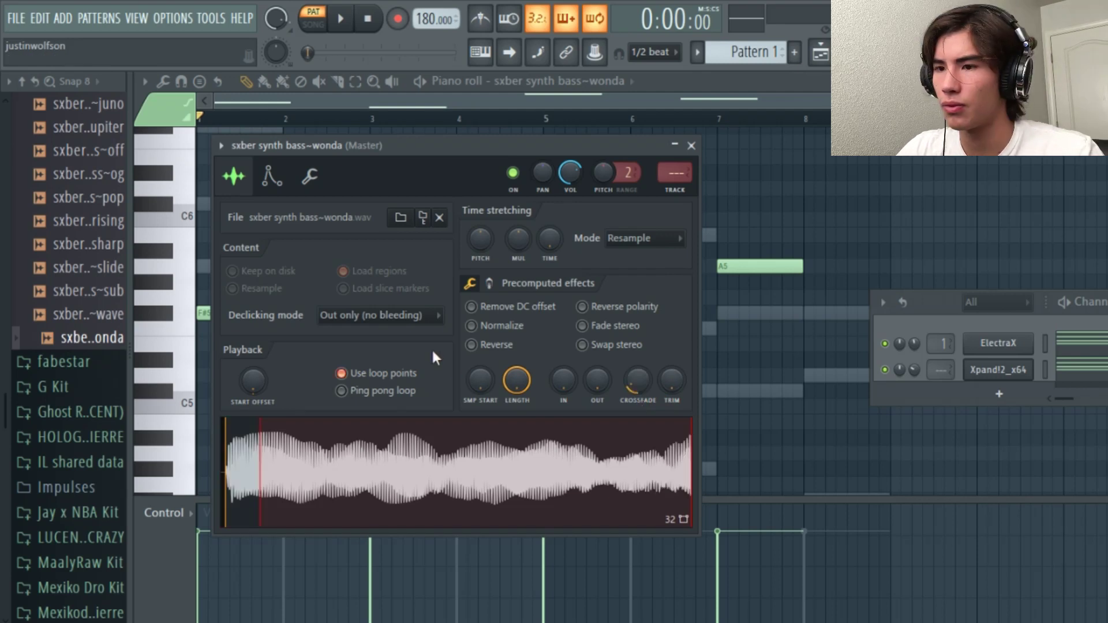
click(691, 146)
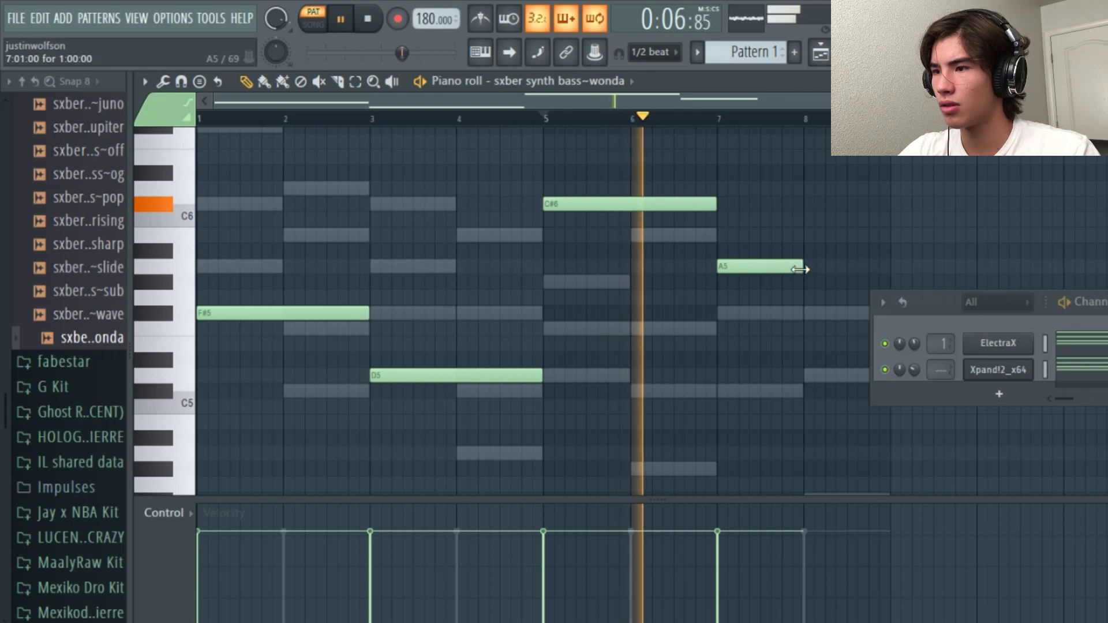
drag(799, 269, 888, 269)
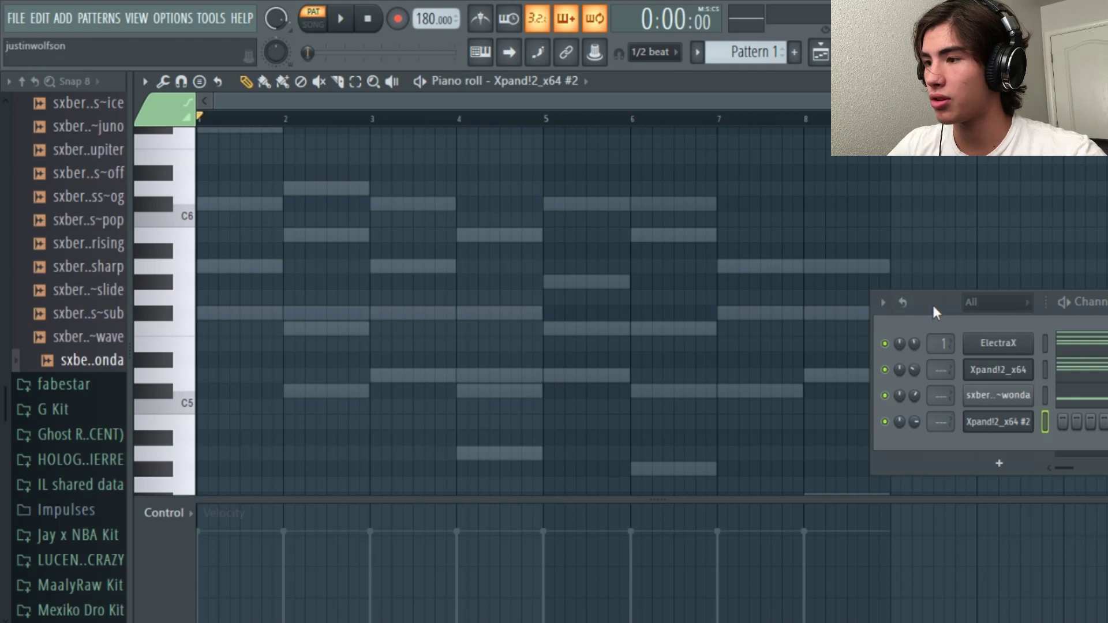
Step: Start the Xpand!2_x64 #2 melody in bar 1 with consecutive short notes C#6, A5 and F#5 following the chord tones
drag(932, 303, 1050, 325)
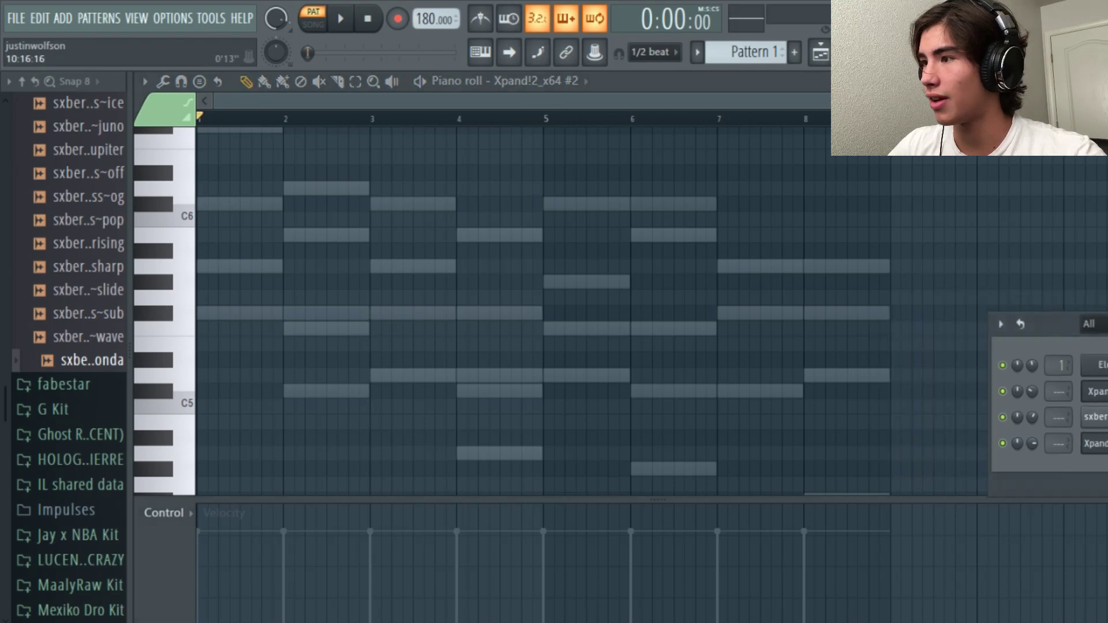
ctrl+scroll(225, 224, up, 2)
ctrl+scroll(170, 214, up, 3)
click(211, 203)
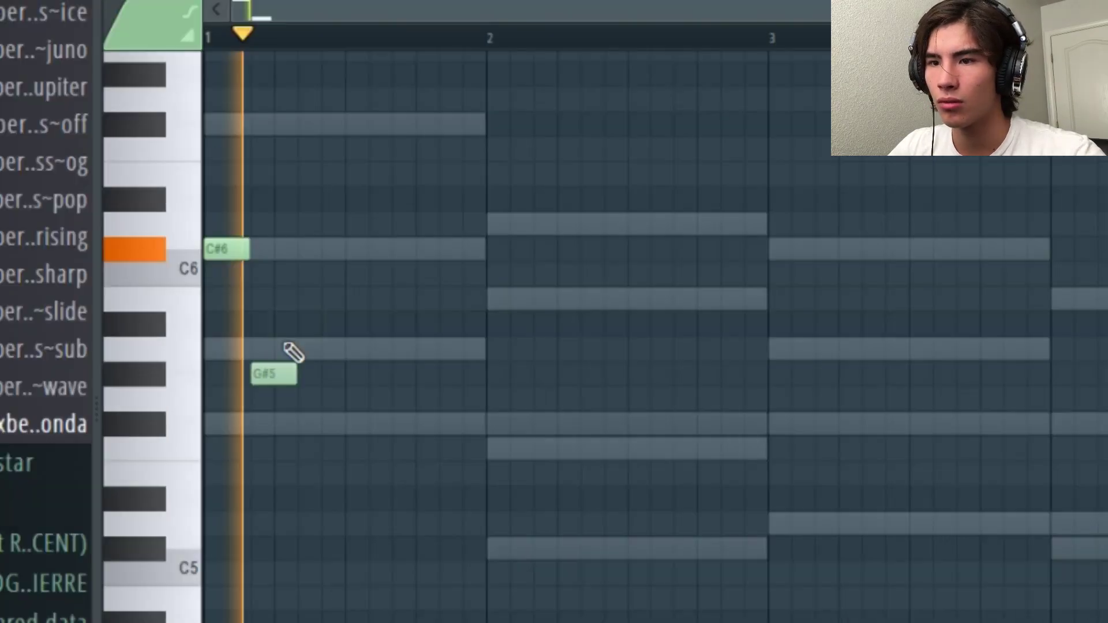
click(234, 266)
click(263, 313)
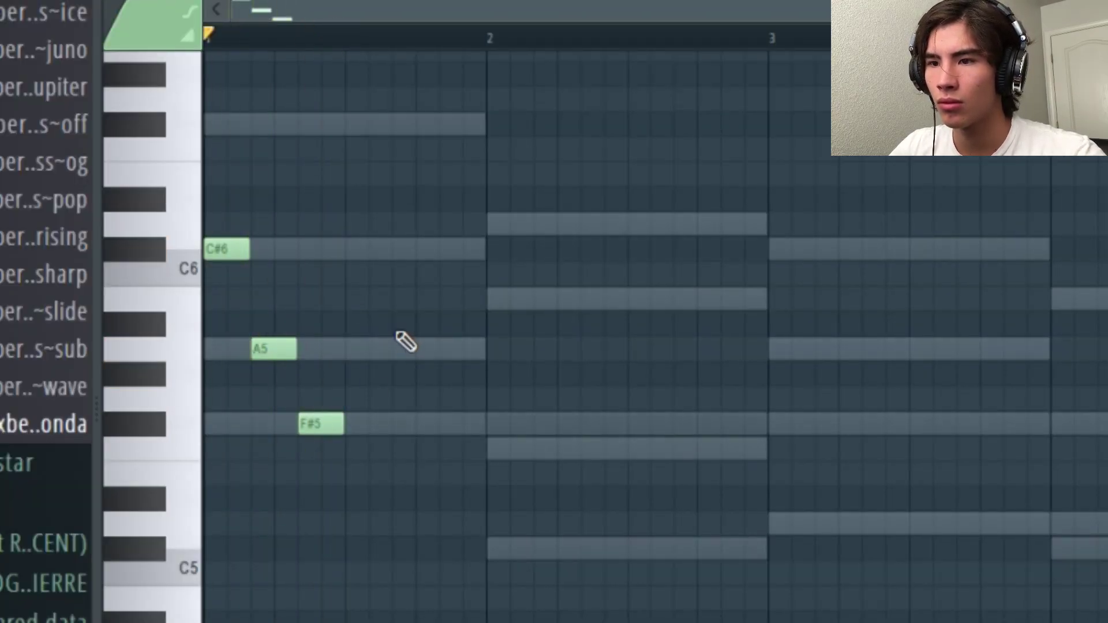
Step: Complete the bar 1 melody with short D6, B5 and G#5 notes, and duplicate the figure into bar 2
key(space)
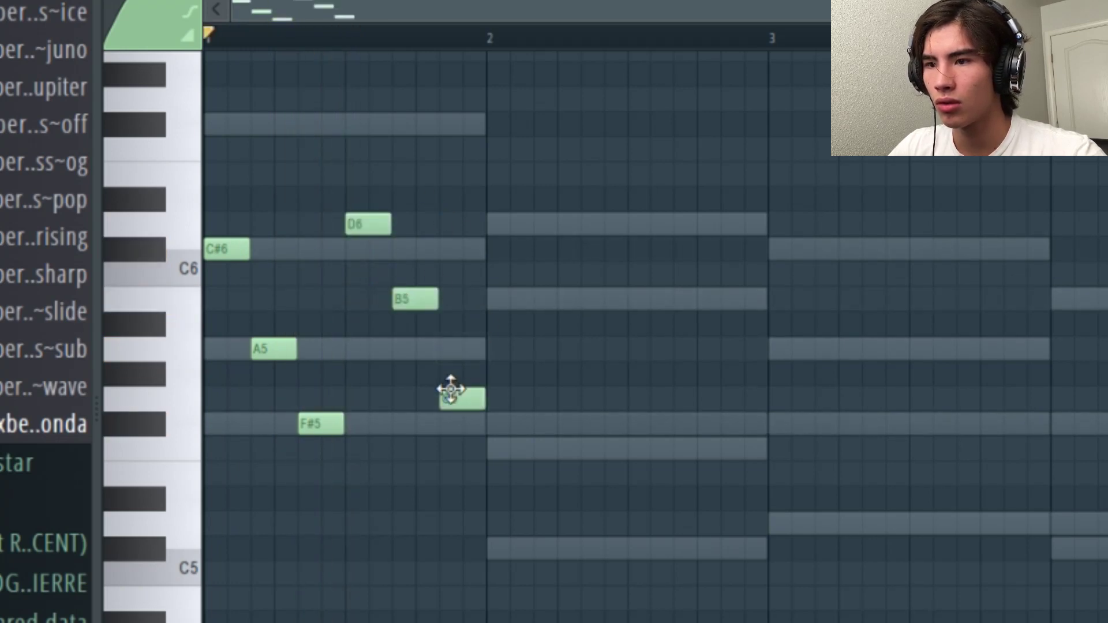
key(space)
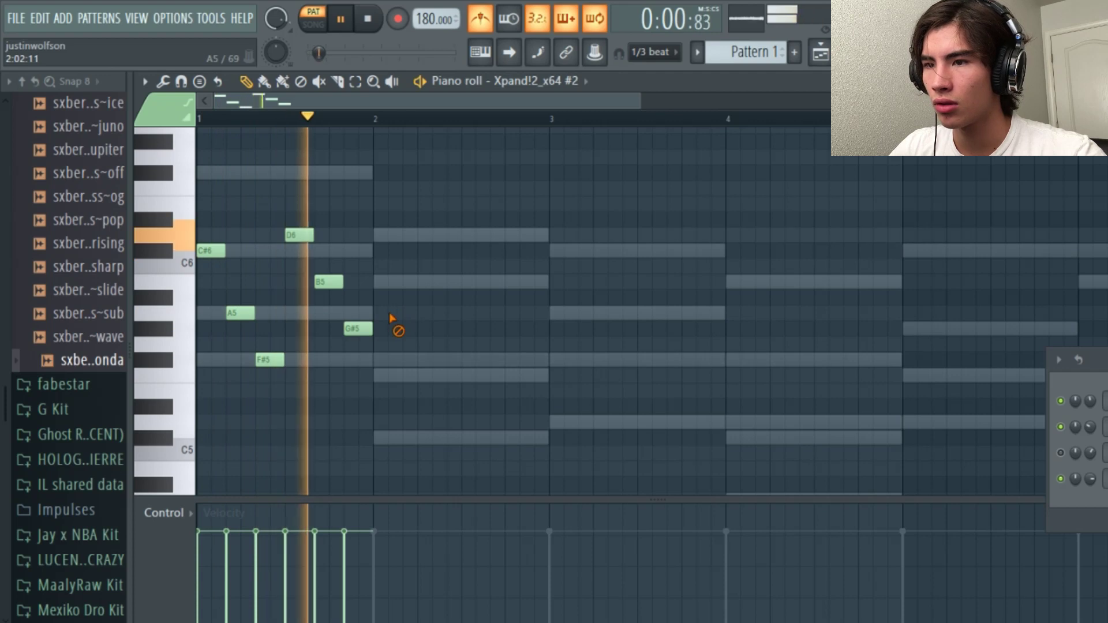
key(ctrl+a)
key(ctrl+b)
key(ctrl+d)
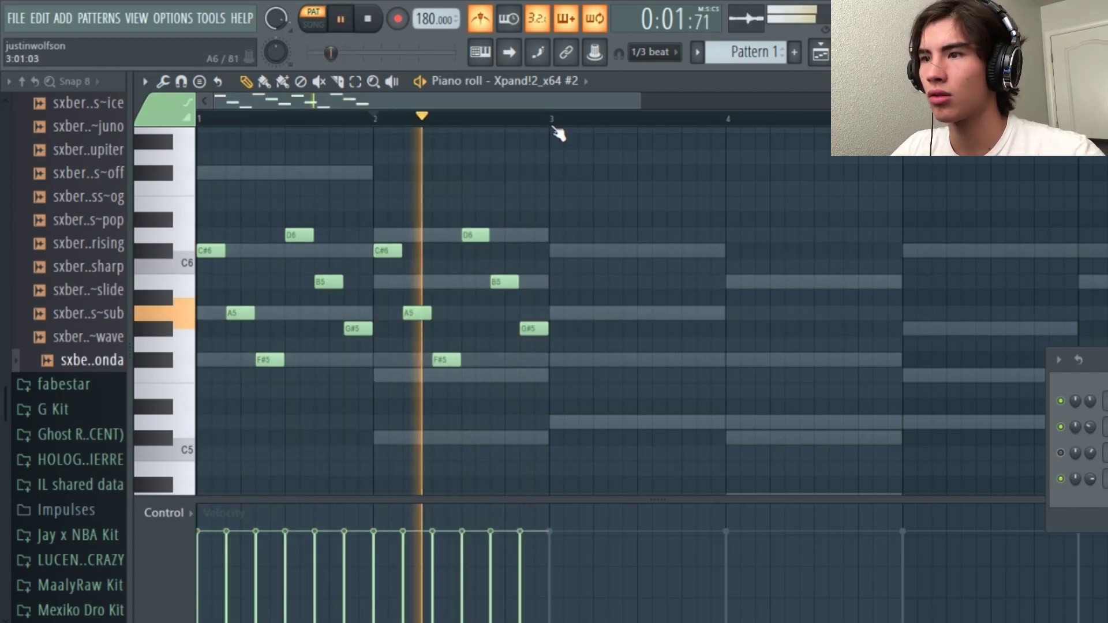
Step: Turn off the metronome, and extend the melody with B5, G#5, F#5, C#6, A5, G#5 in bar 3 and the bar 1 figure in bar 4
key(space)
click(265, 122)
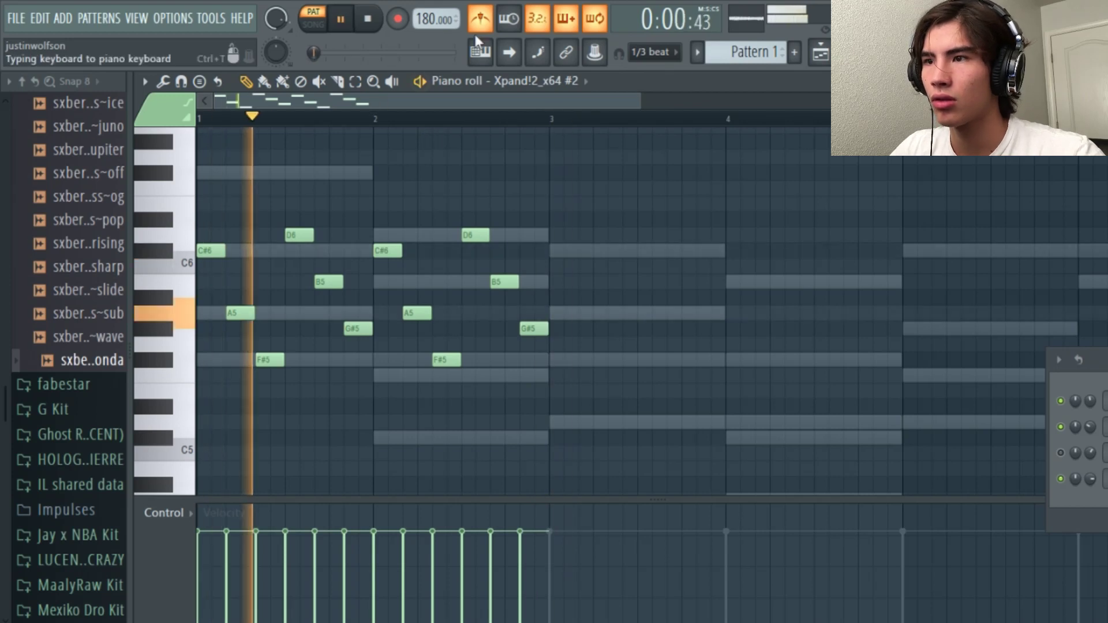
click(477, 30)
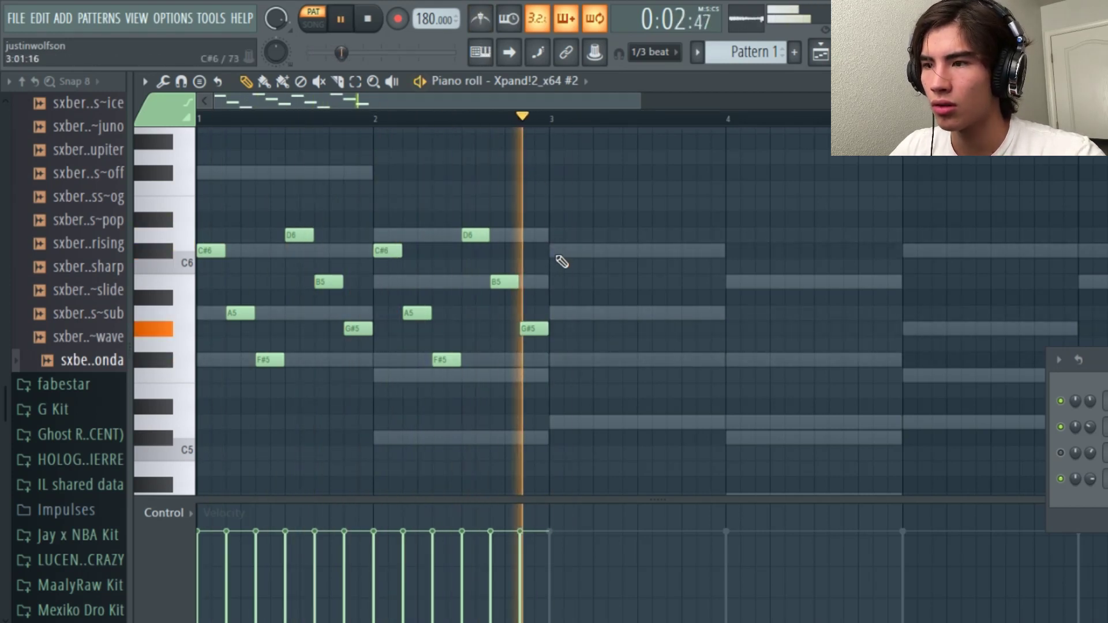
key(ctrl+b)
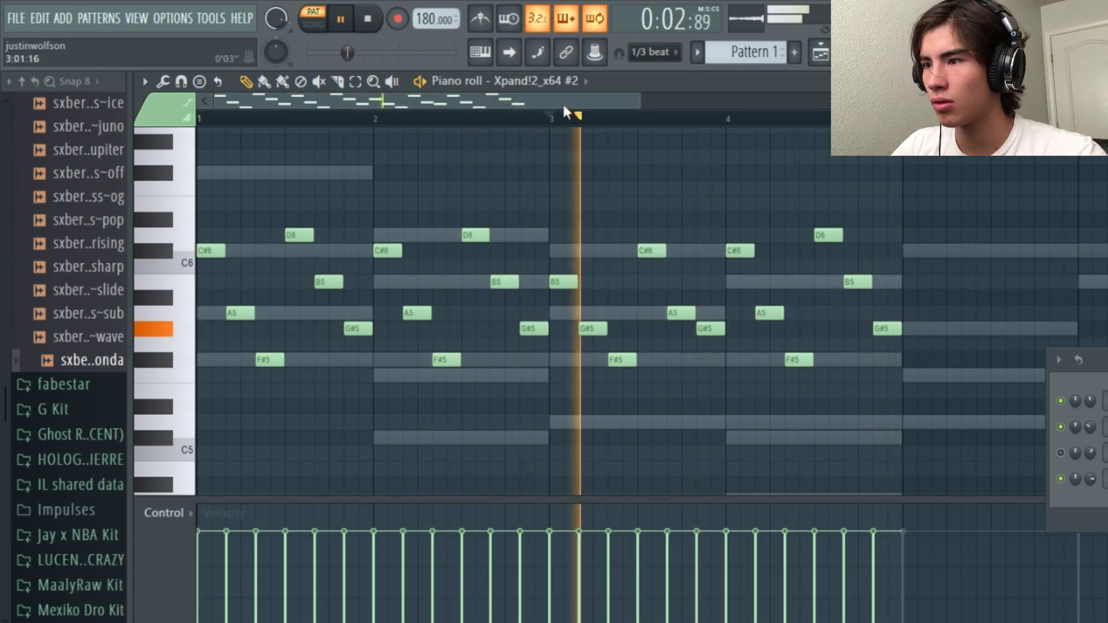
drag(562, 106, 611, 143)
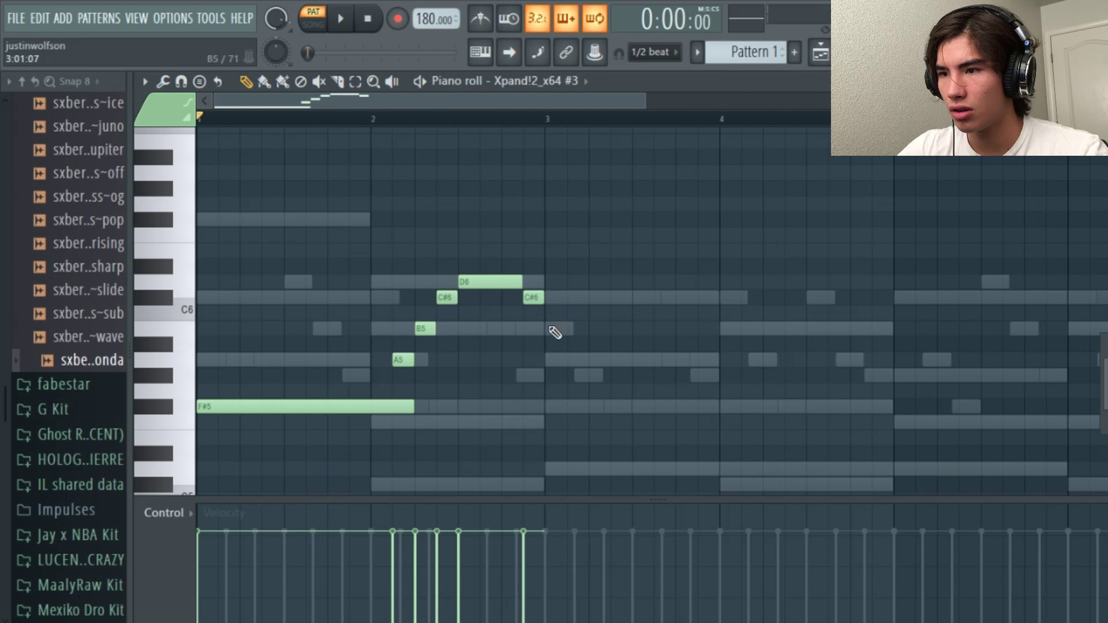
Step: Add a one-bar A5 note at bar 3 of the Xpand!2_x64 #3 lead and raise it to F#6
drag(562, 356, 724, 346)
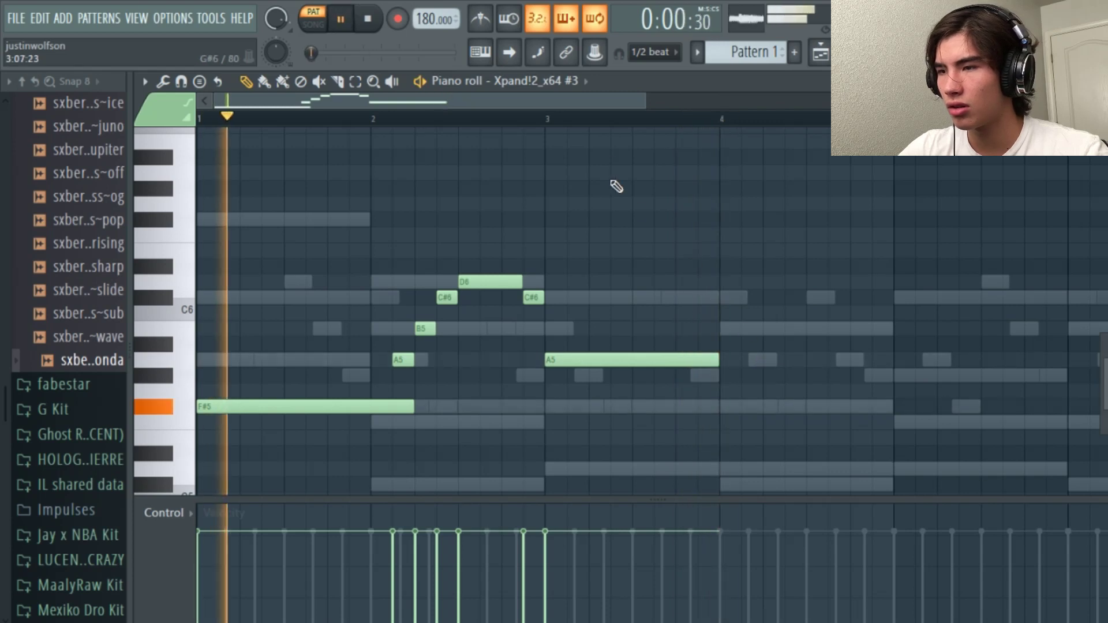
drag(576, 359, 584, 264)
key(space)
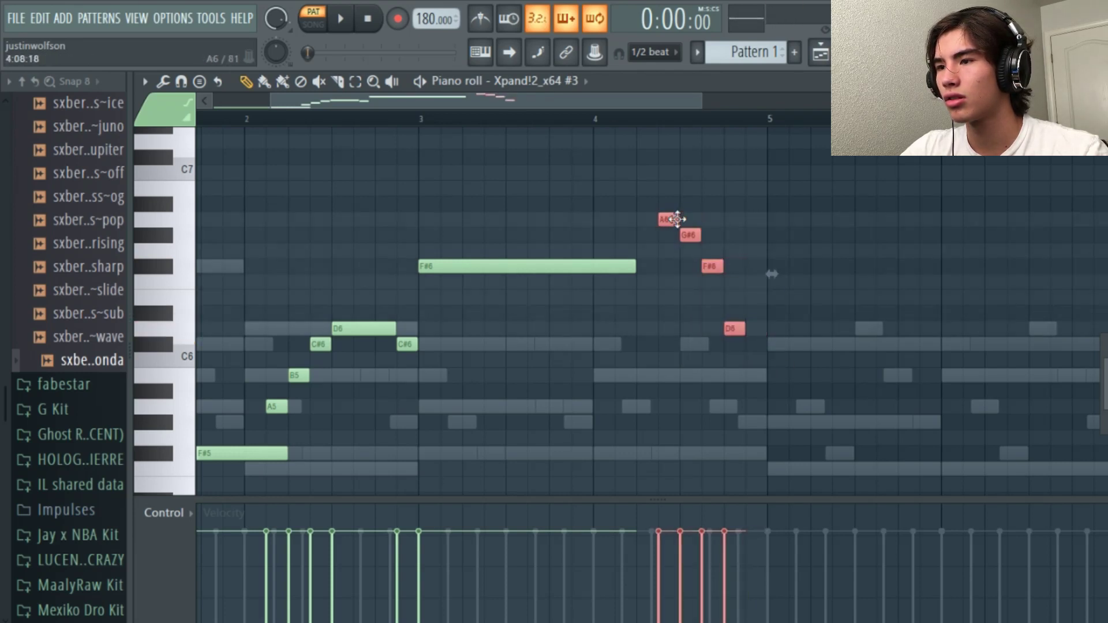
Step: Continue the lead with descending runs in bars 4 and 6, lengthening the F#6 and A5 notes to reach the notes that follow
key(ctrl+d)
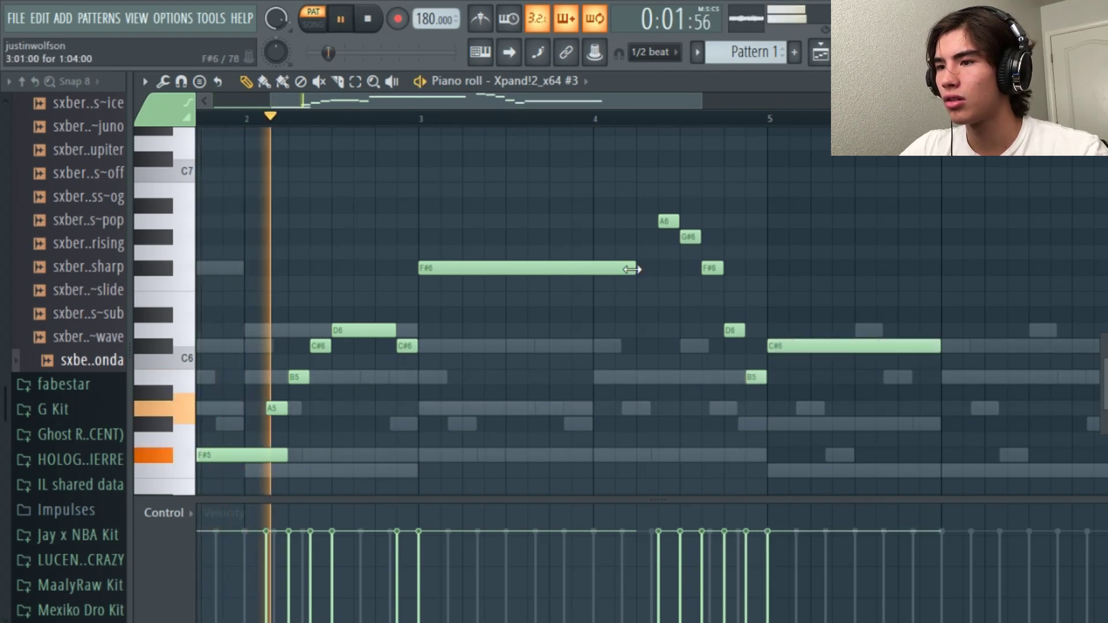
drag(635, 267, 657, 267)
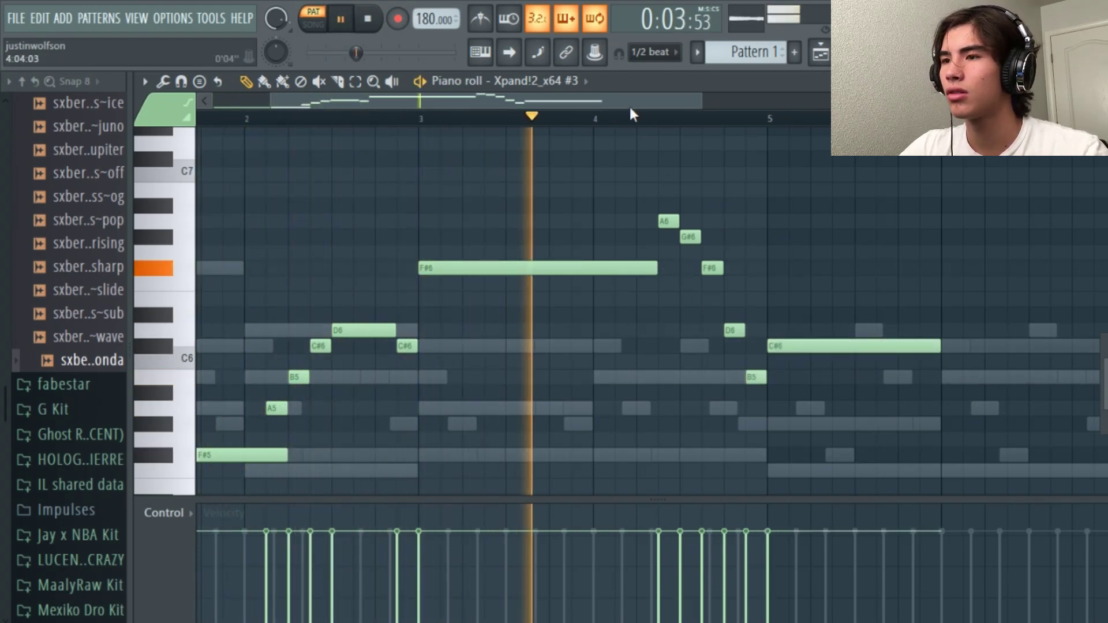
scroll(688, 141, right, 2)
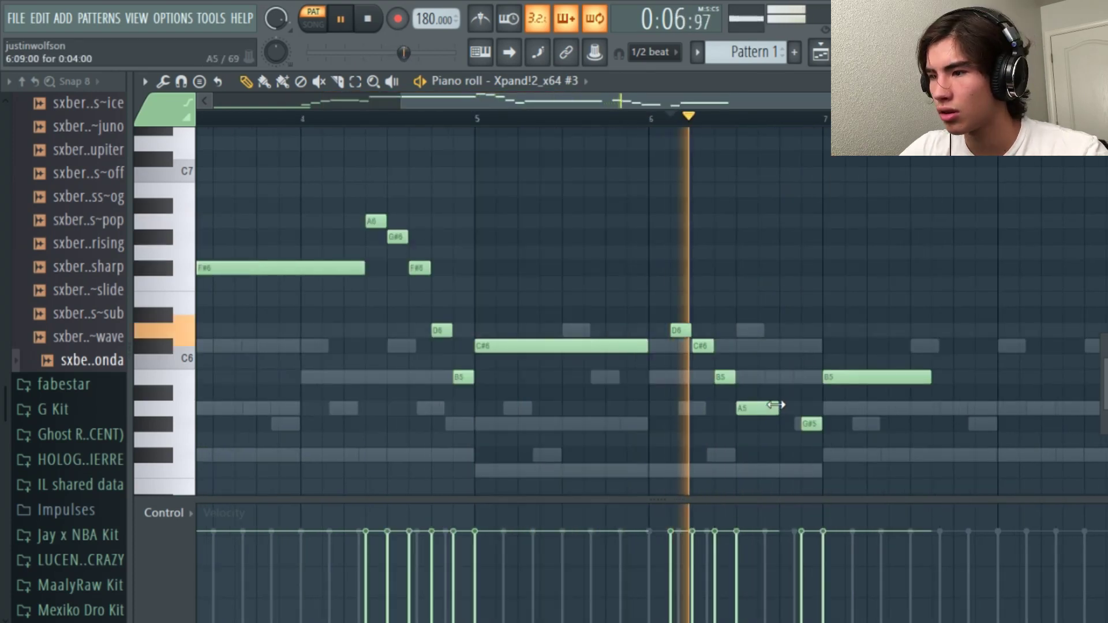
drag(777, 407, 798, 408)
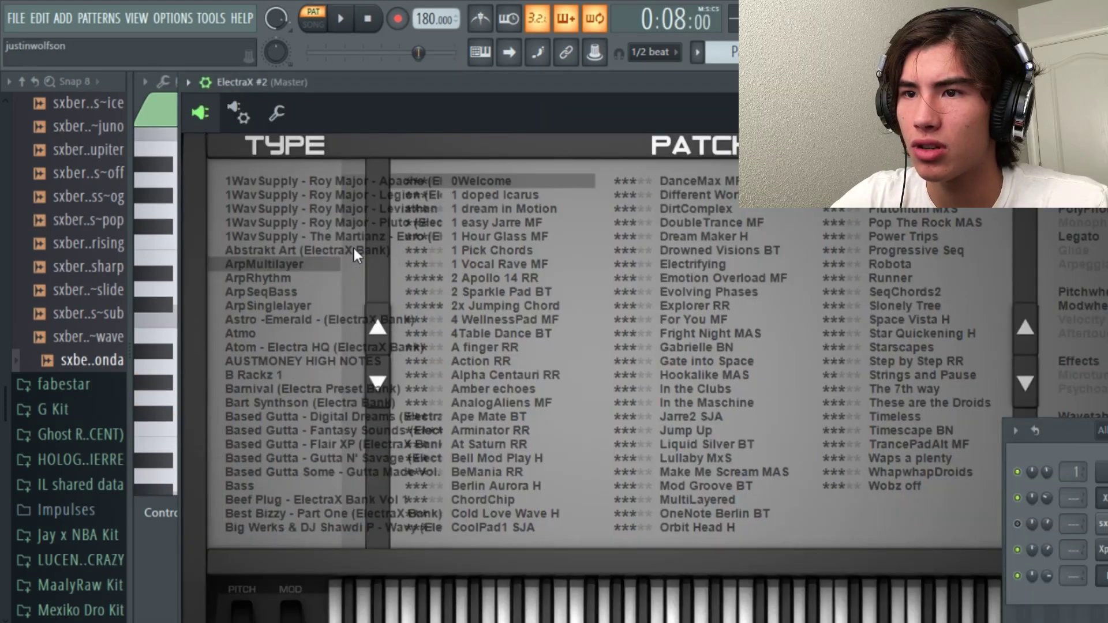
Step: Browse the ElectraX #2 preset banks and select the Cardeo keys bank
scroll(347, 271, down, 5)
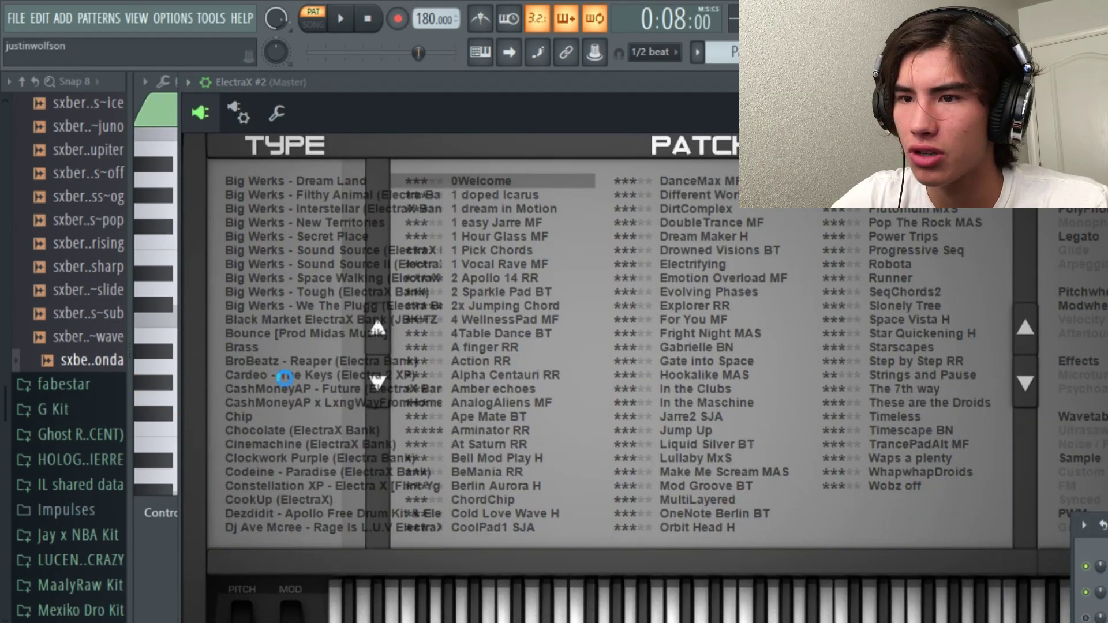
click(284, 377)
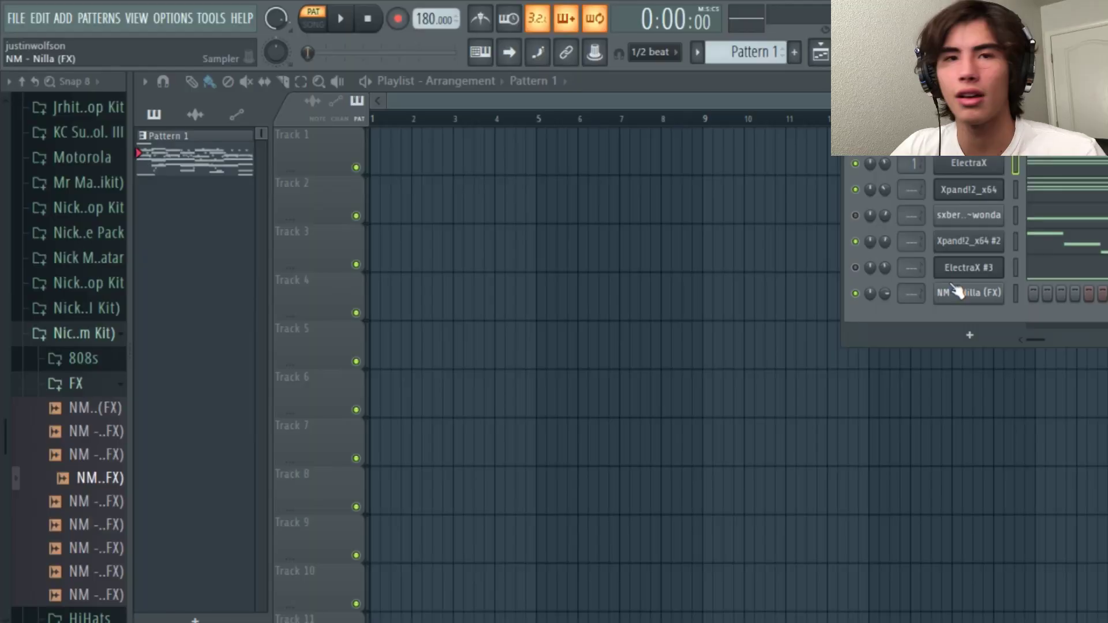
Step: Open the NM - Nilla (FX) sample's channel settings, and trigger the sample on the pattern's first step
click(968, 292)
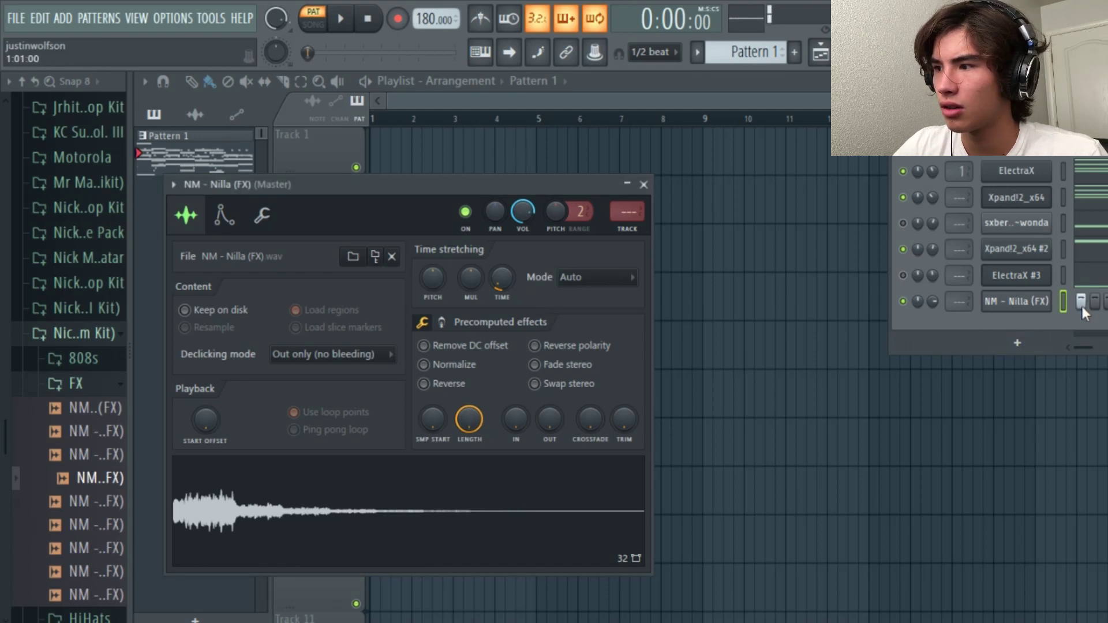
click(643, 184)
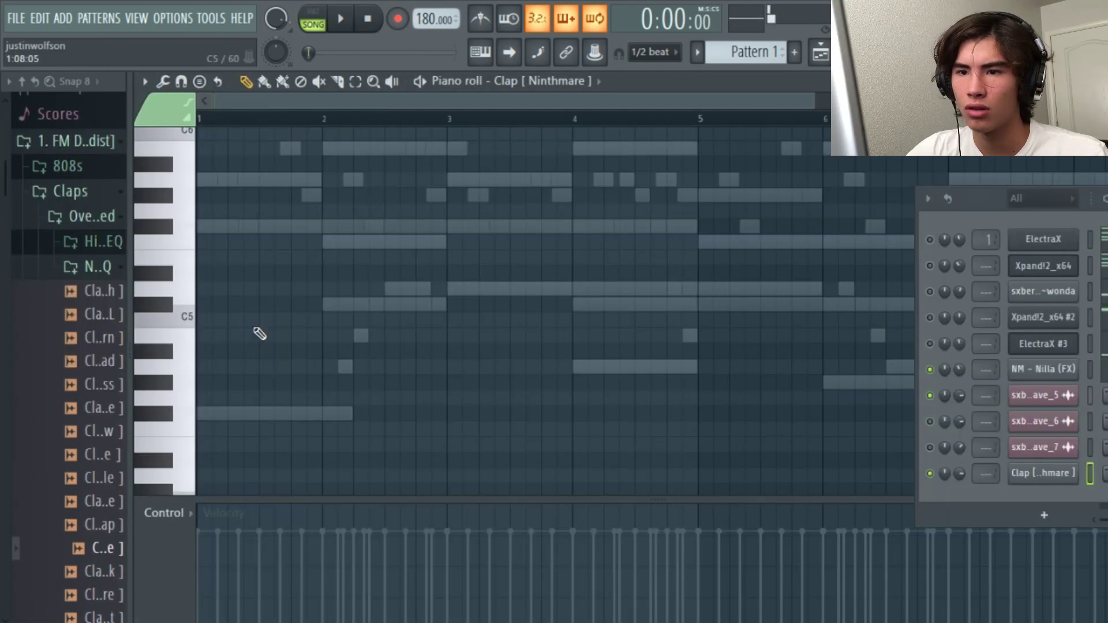
Step: Place C5 claps on beat 3 of bars 1 to 4, plus an extra hit half a beat into bar 4
click(264, 320)
key(space)
click(392, 319)
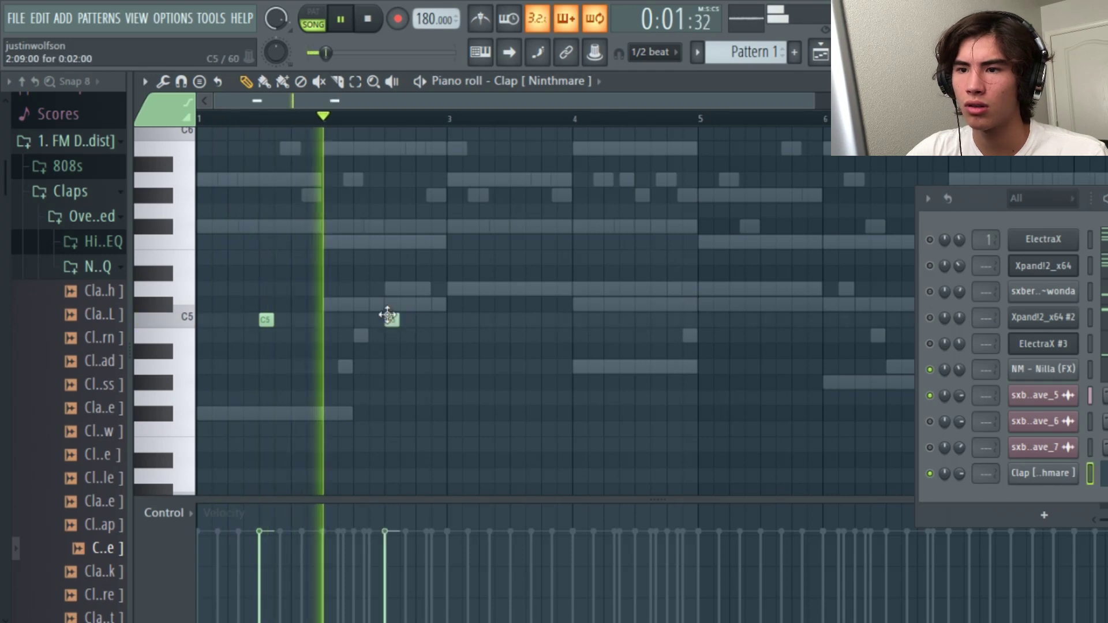
click(517, 319)
click(594, 320)
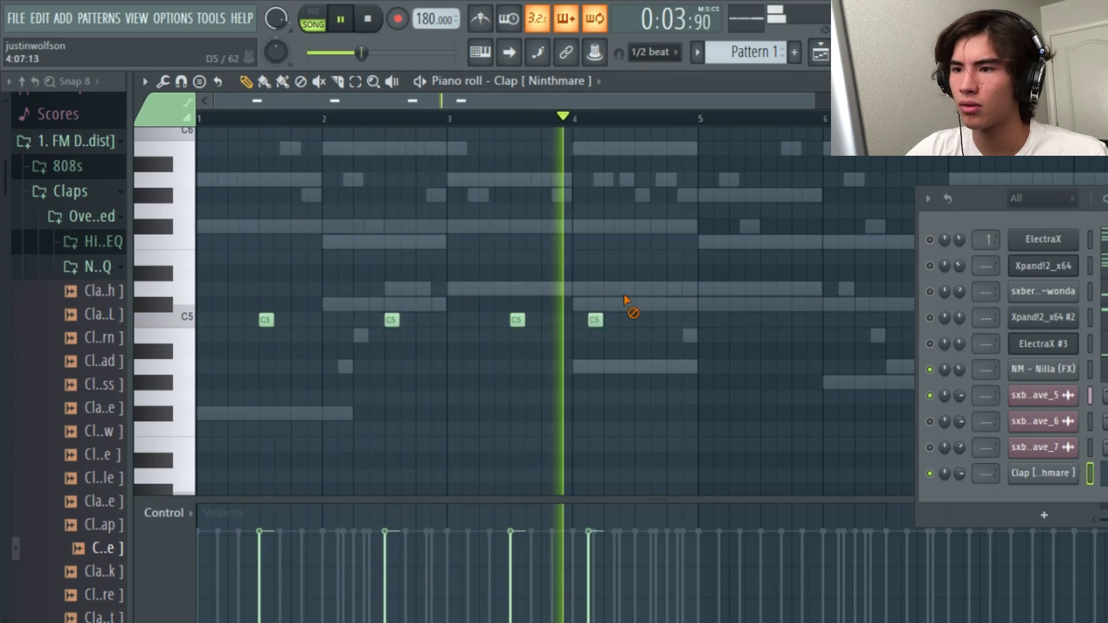
click(641, 319)
Step: Select the first four bars of claps, duplicate them into the following four bars and clear the selection
drag(702, 120, 198, 123)
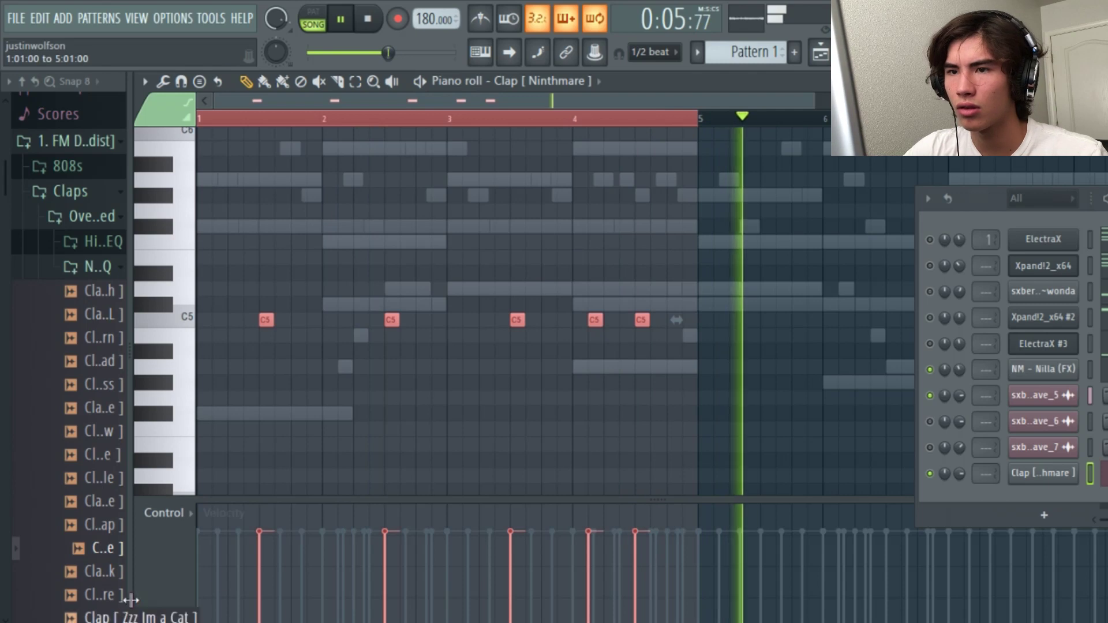
key(ctrl+b)
key(ctrl+d)
Step: Show the playlist, load the Hi Hat [ Africa ] sample as a channel and fill it every four steps
click(826, 56)
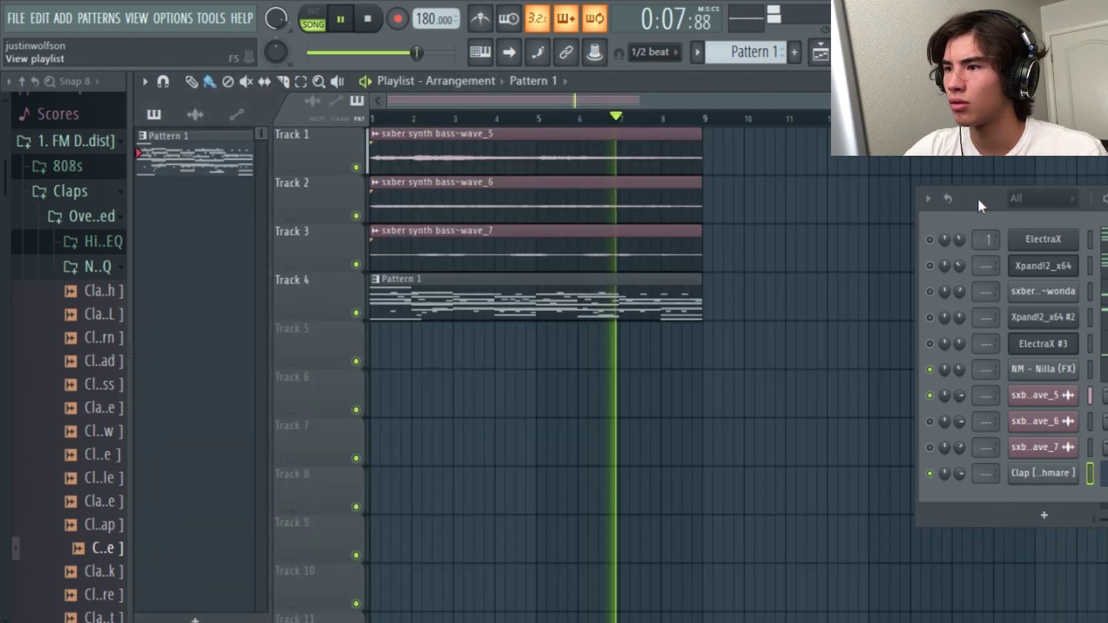
drag(978, 196, 865, 141)
click(86, 266)
click(87, 194)
click(89, 268)
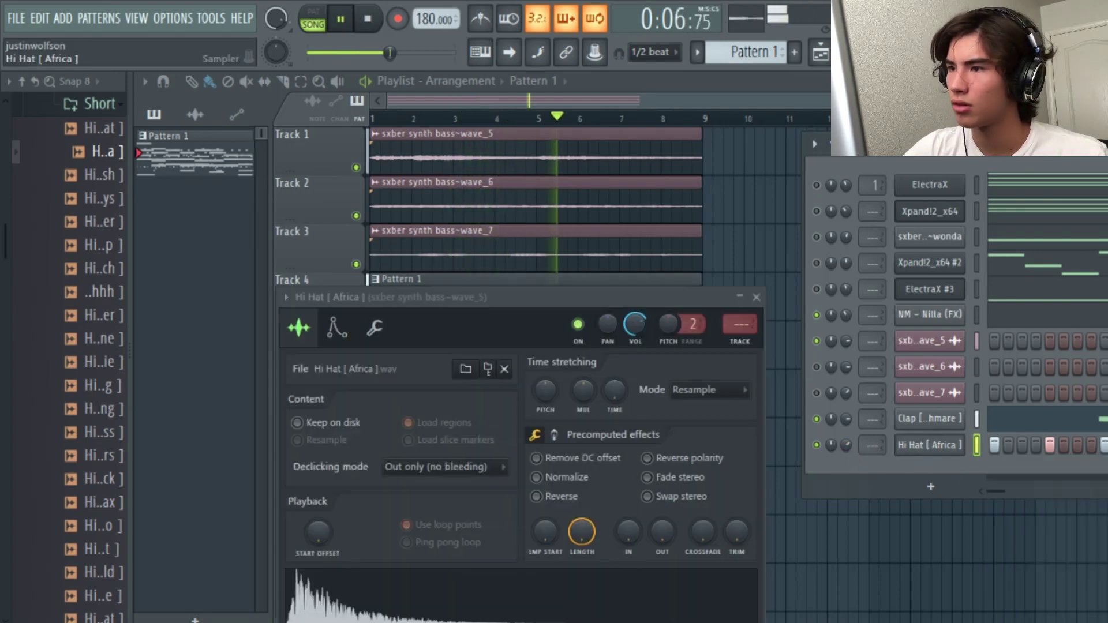
drag(874, 146, 964, 164)
Step: Check the miscellaneous settings of the Hi Hat [ Africa ] channel and close its window
click(395, 330)
drag(430, 296, 419, 227)
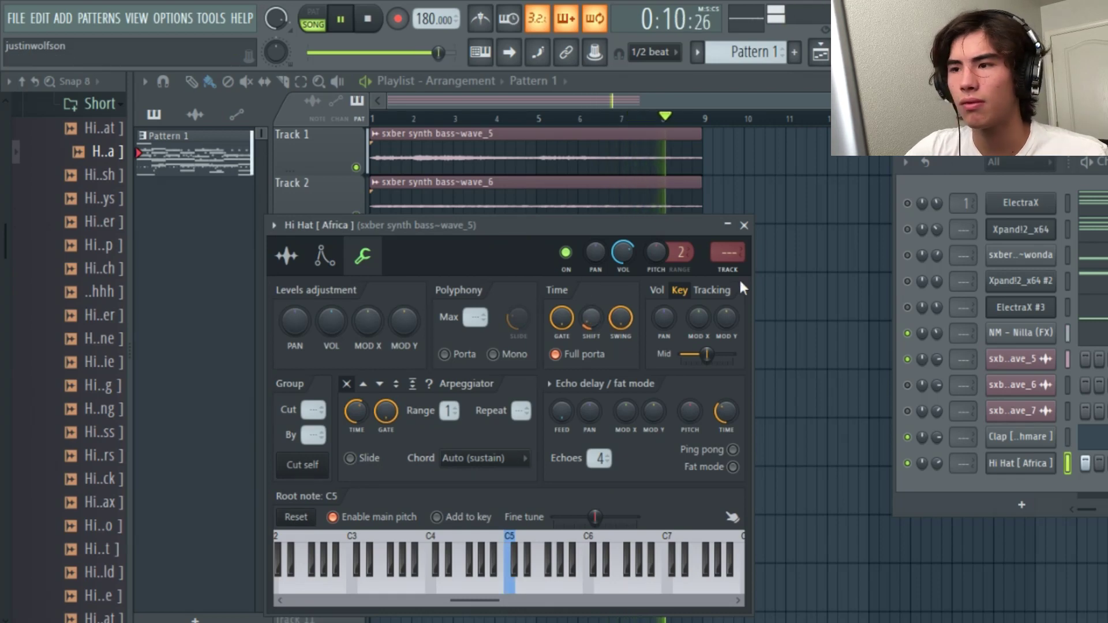
click(744, 225)
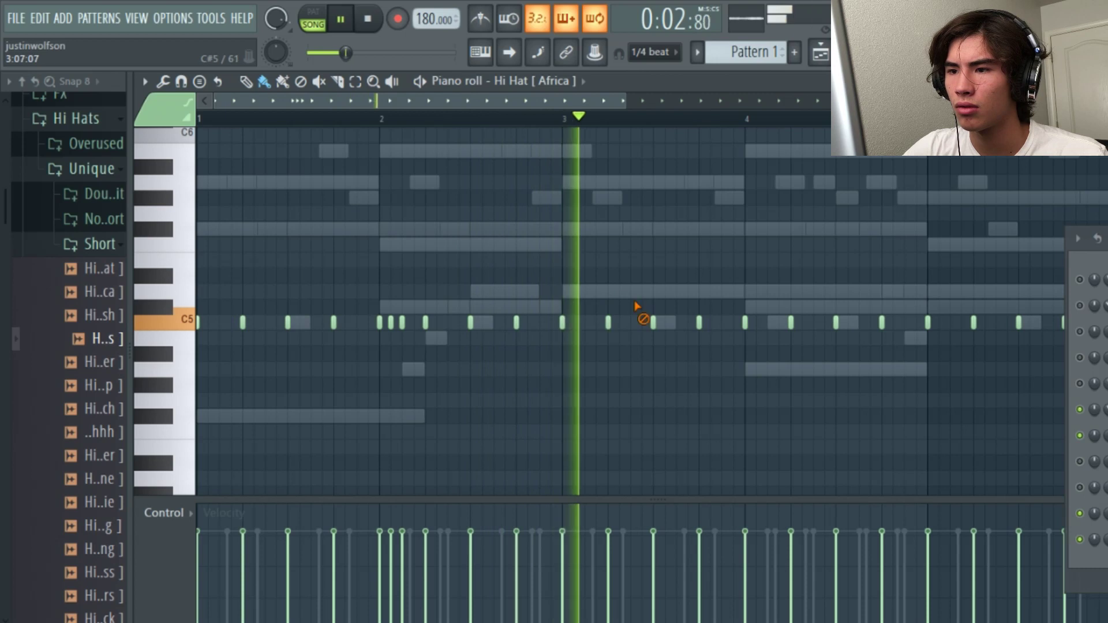
Step: Add extra C5 hi-hat hits for rolls late in bar 3 and early in bar 4, and repeat the four-bar pattern through bar 8
click(712, 322)
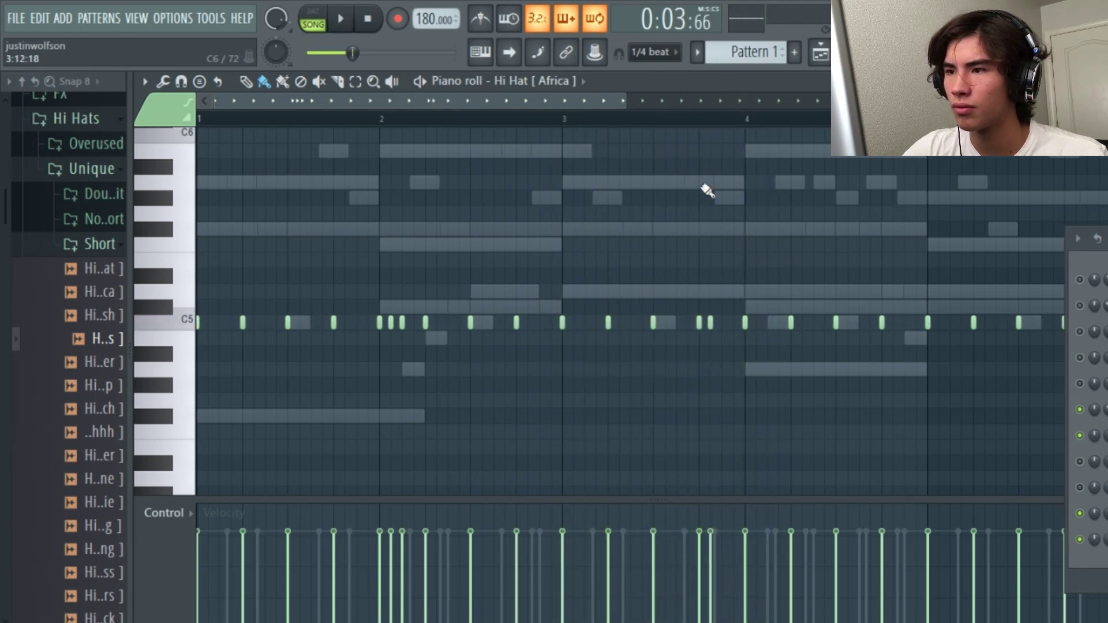
key(space)
key(space)
key(space)
click(803, 322)
click(814, 321)
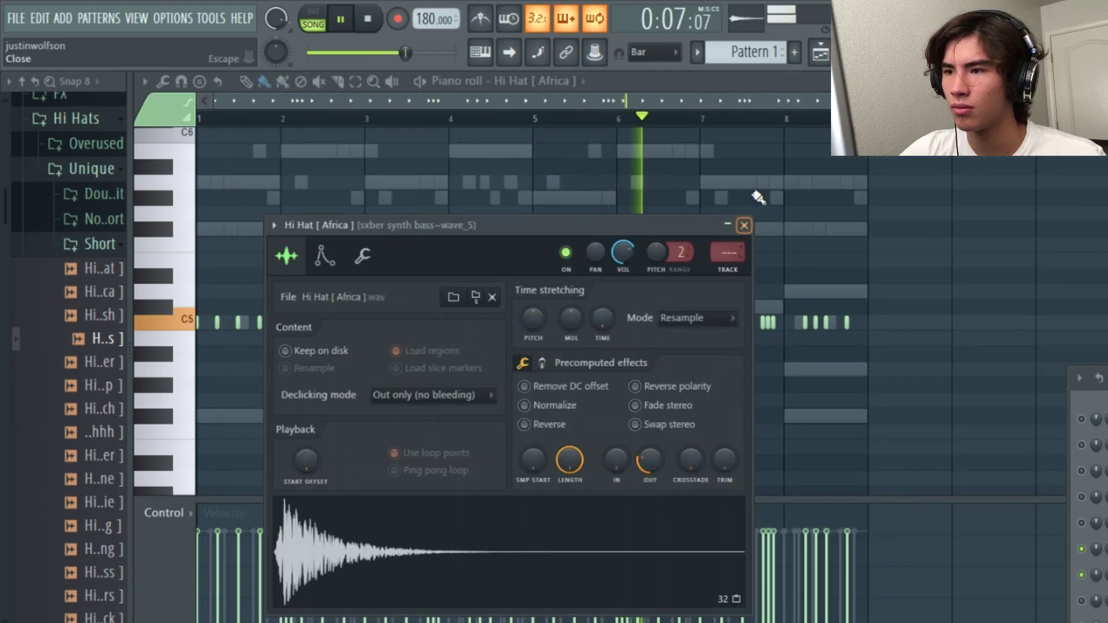
click(743, 225)
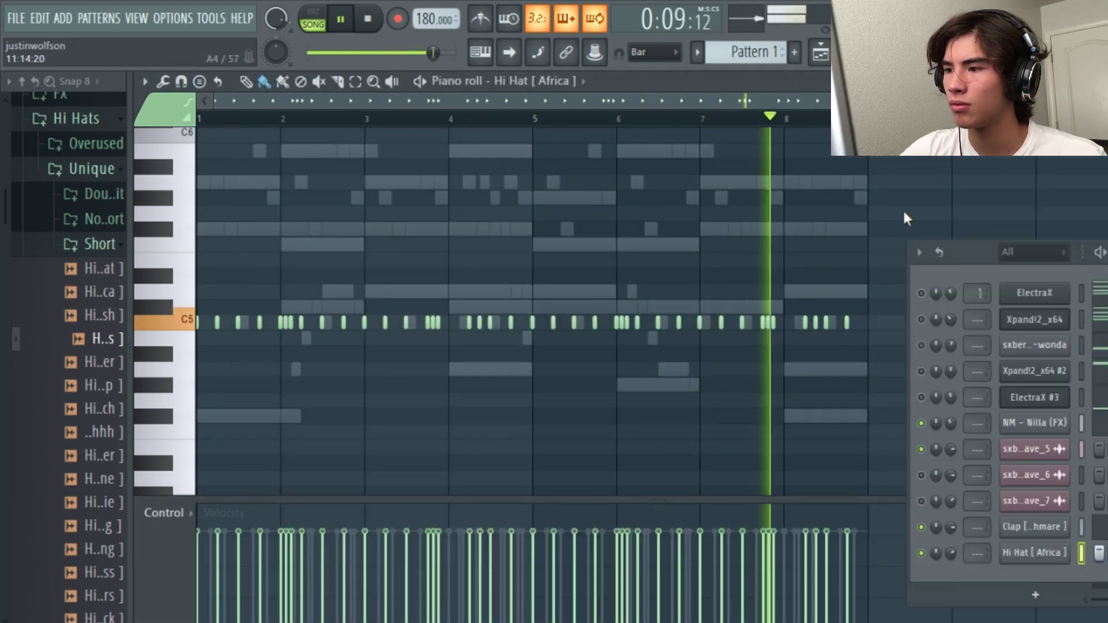
Step: Browse the sample folders for a bass sound and load 808 2 as a new channel
key(F6)
click(99, 244)
click(99, 267)
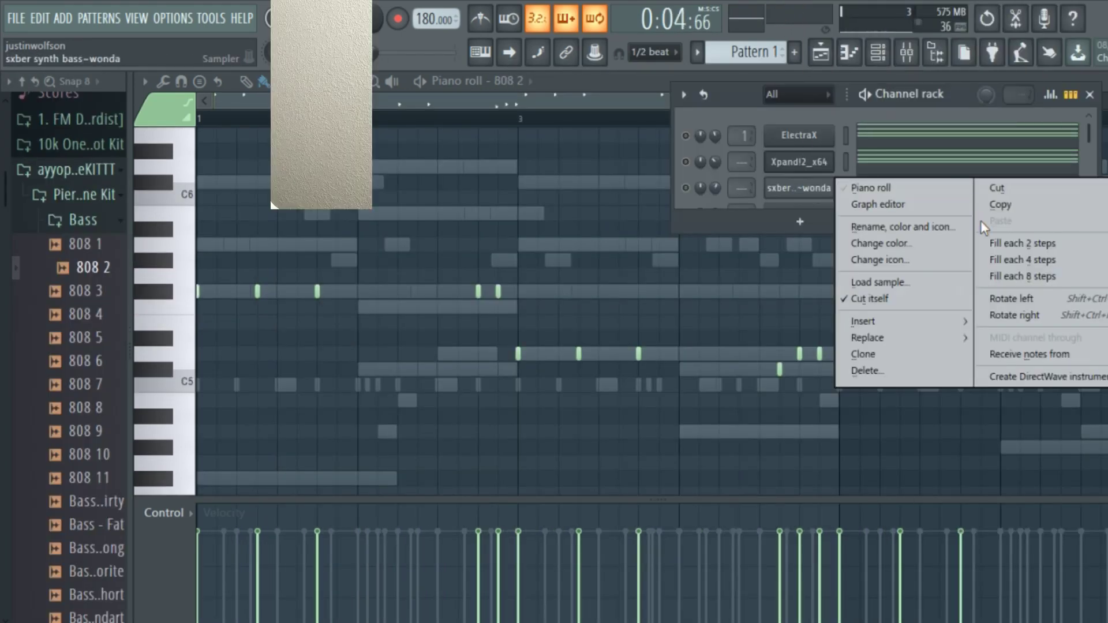
Step: Copy the notes of the sxber synth bass~wonda channel and paste them into the 808 2 channel
click(994, 204)
scroll(763, 179, down, 5)
right_click(801, 186)
click(1041, 213)
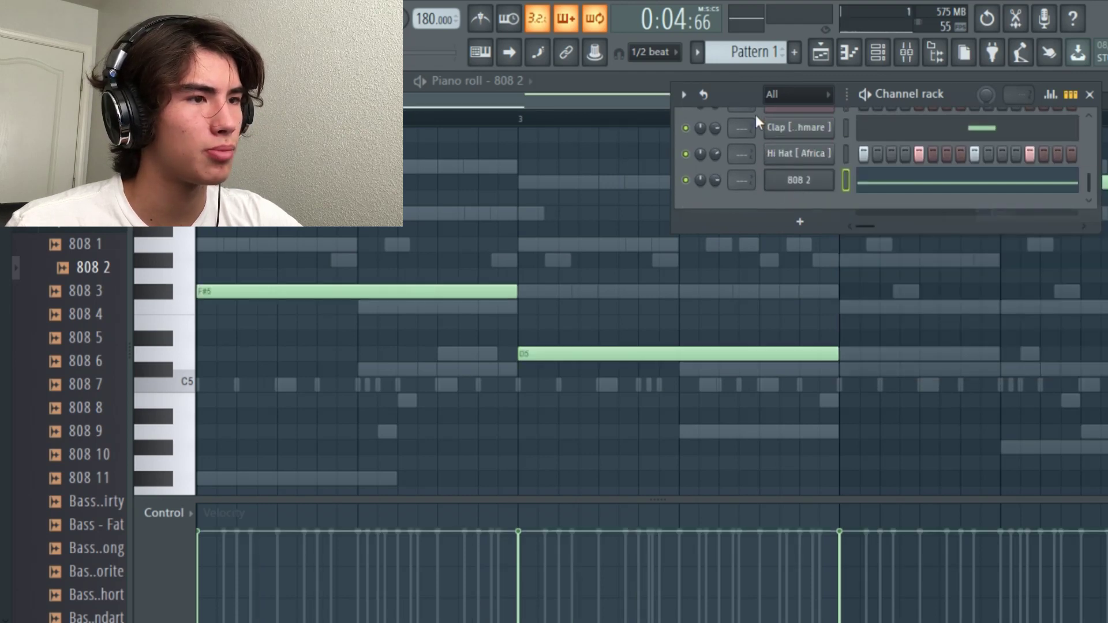
key(F6)
Step: Shorten the opening F#5 808 note to half a beat, and add matching F#5 hits in bar 1 and at the end of bar 2
scroll(543, 315, up, 2)
click(420, 345)
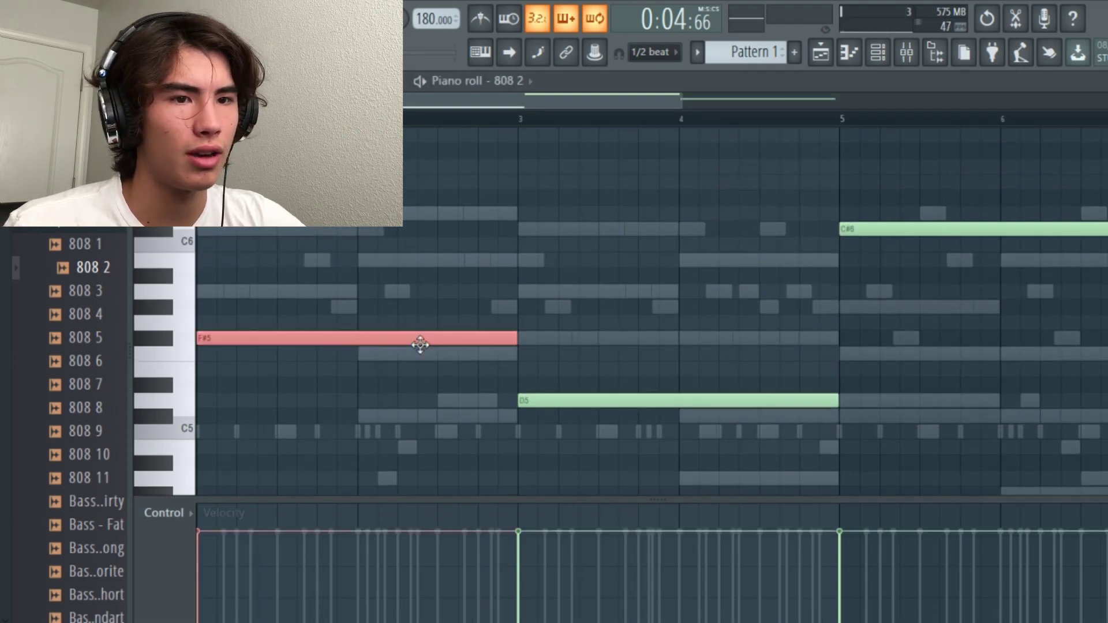
drag(517, 348, 296, 342)
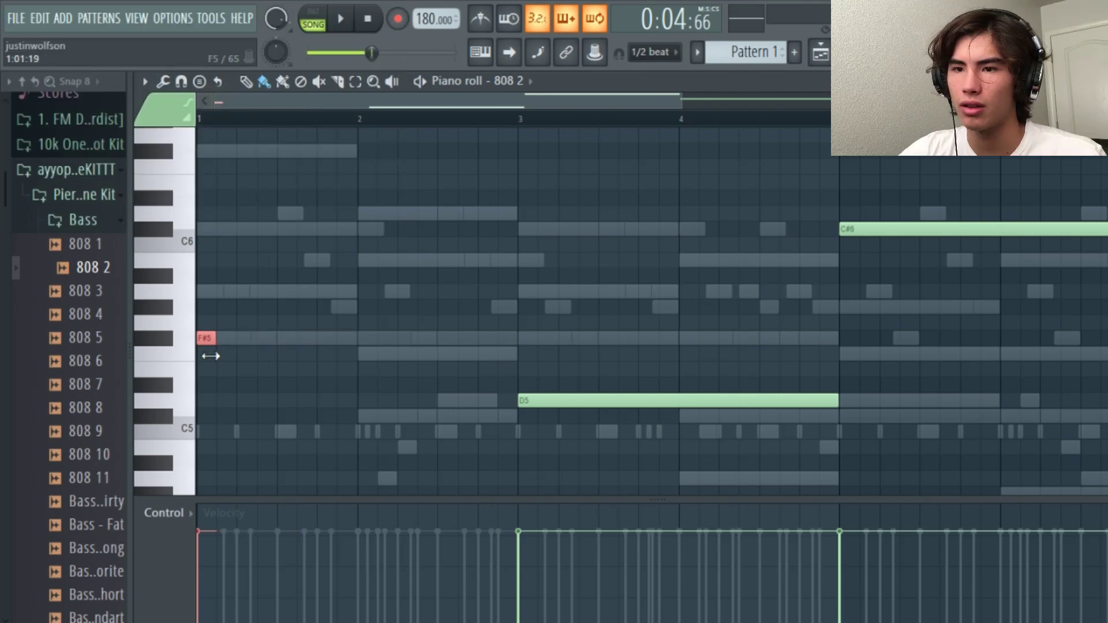
click(266, 342)
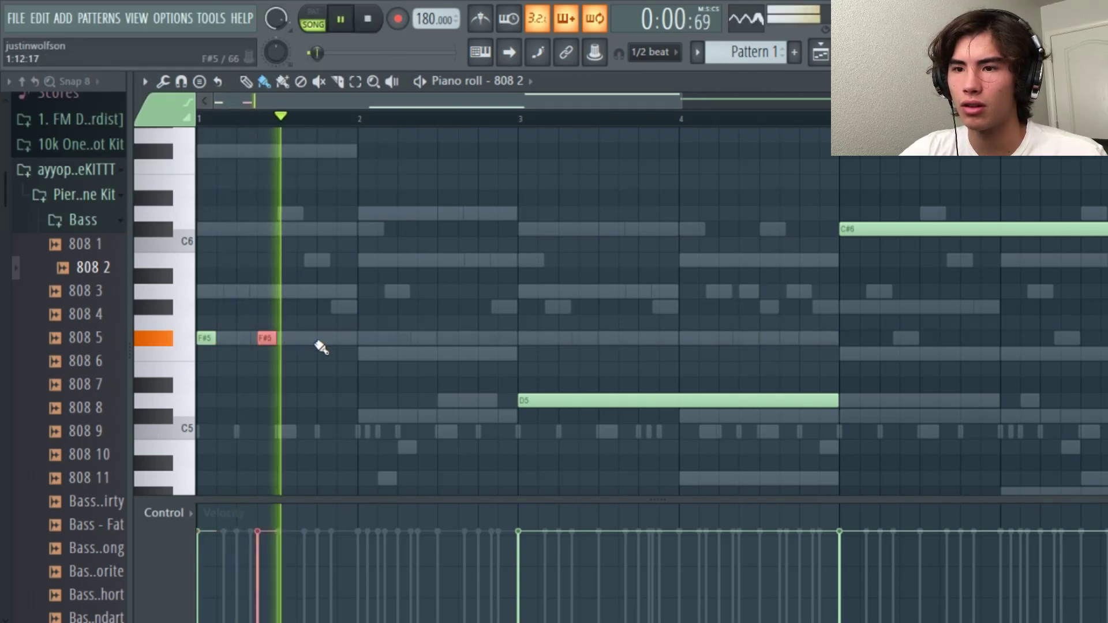
click(326, 342)
click(488, 341)
click(506, 341)
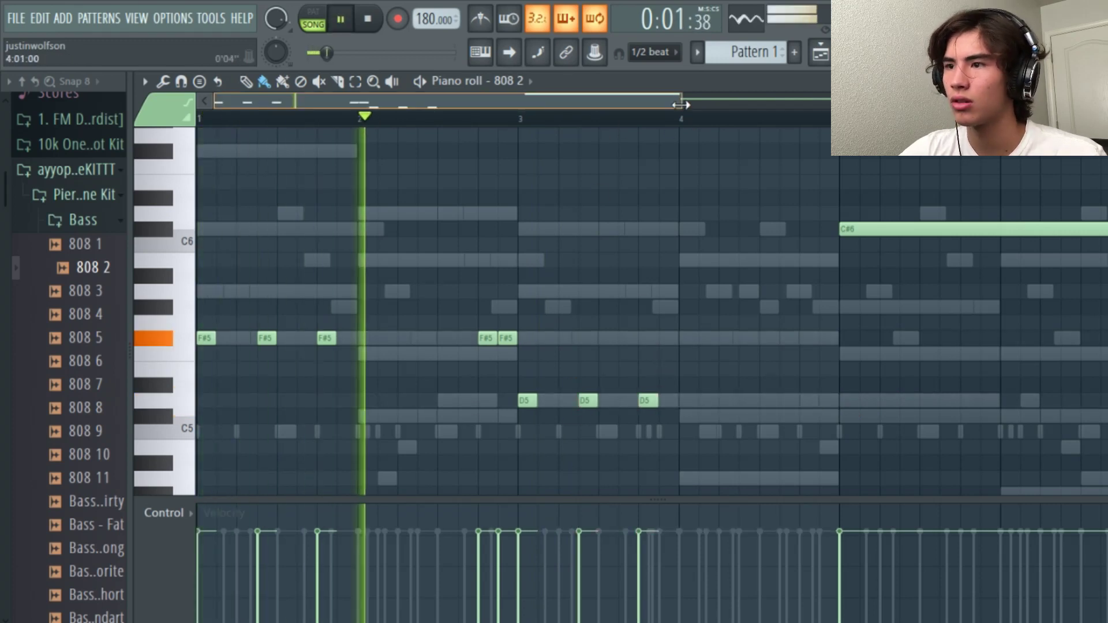
Step: Add a half-beat C#5 808 note at the very end of bar 4 and replay the pattern
scroll(680, 118, down, 1)
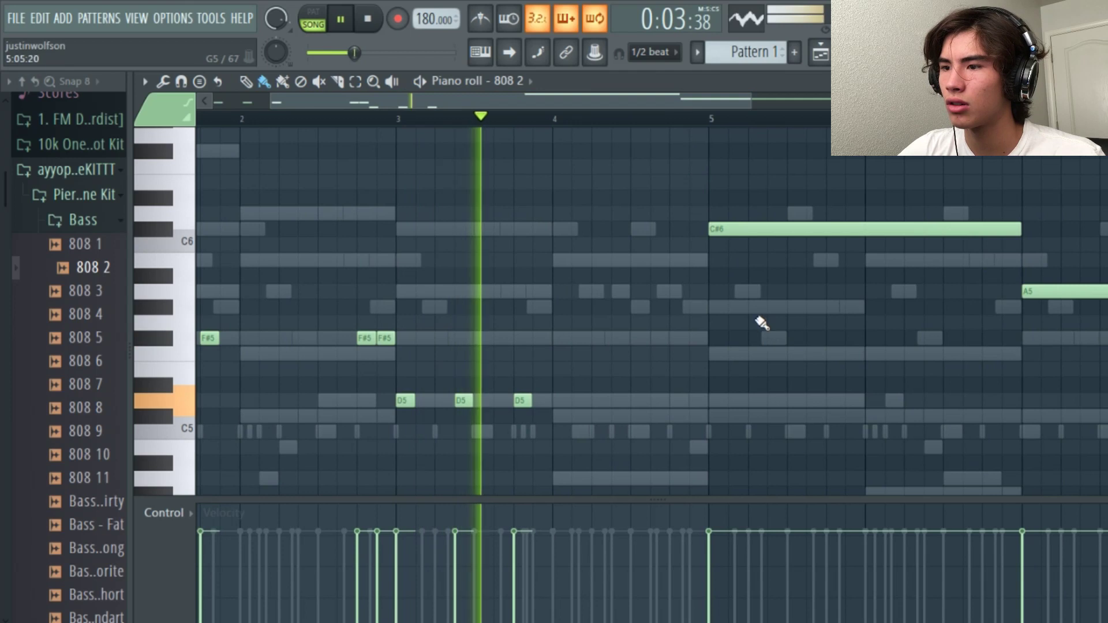
click(696, 416)
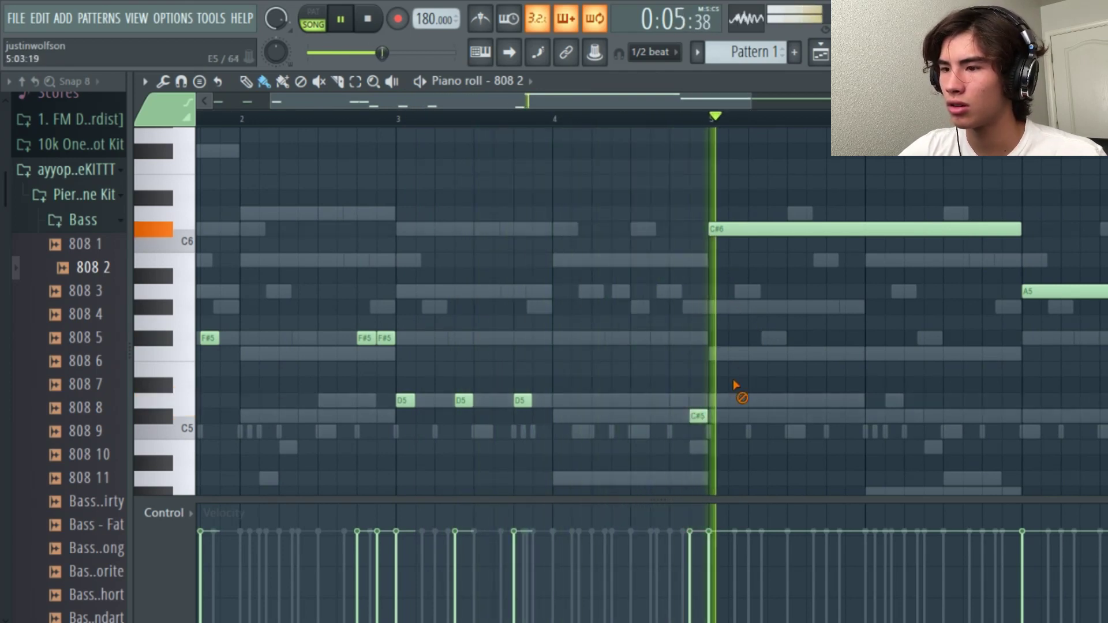
key(space)
key(space)
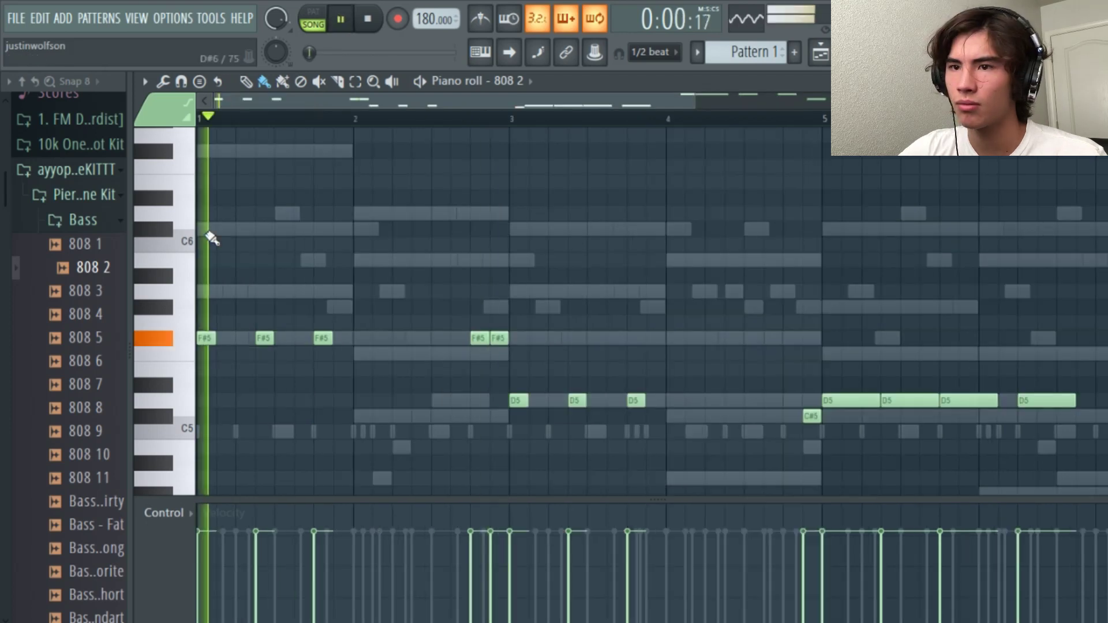
Step: Add a one-beat F#5 on beat 2 of bar 2, and delete the middle F#5 in bar 1 and the second-to-last in bar 2
click(399, 340)
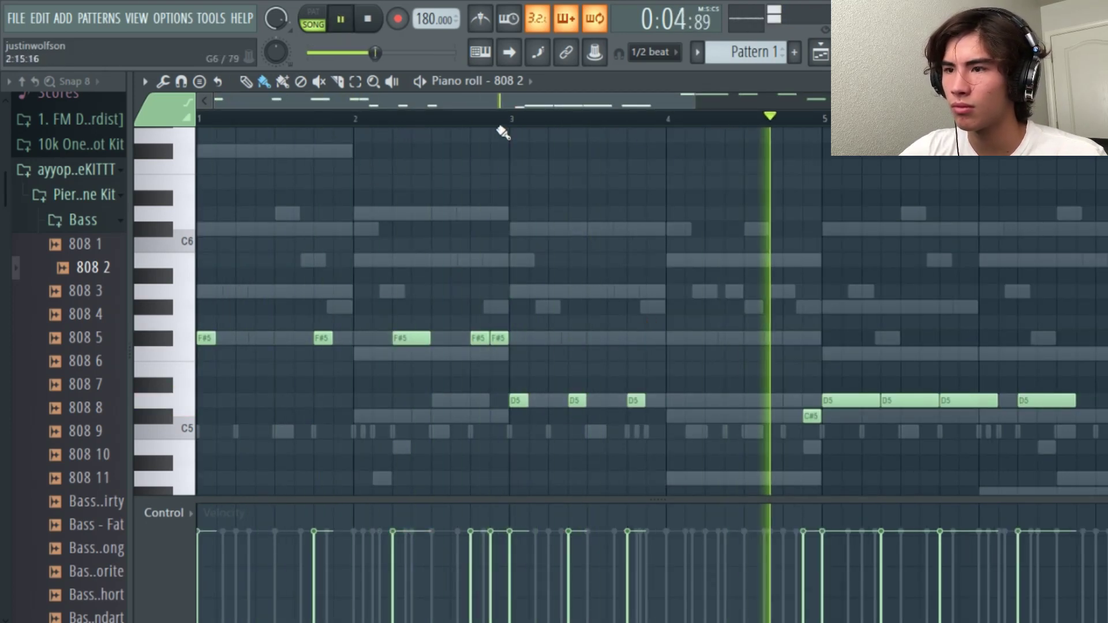
key(space)
key(space)
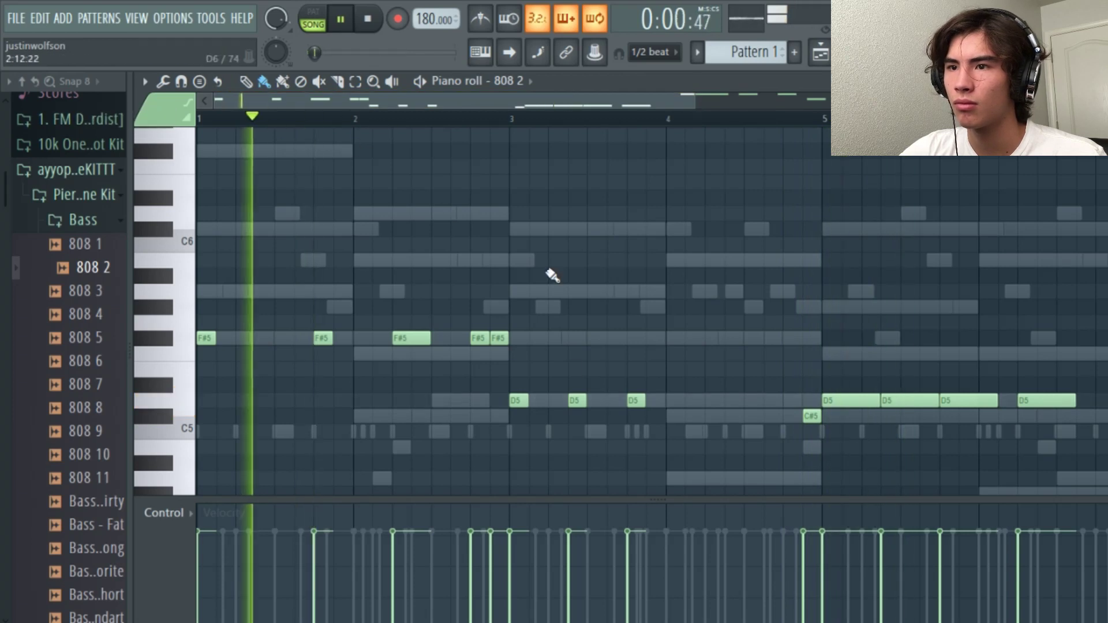
right_click(495, 333)
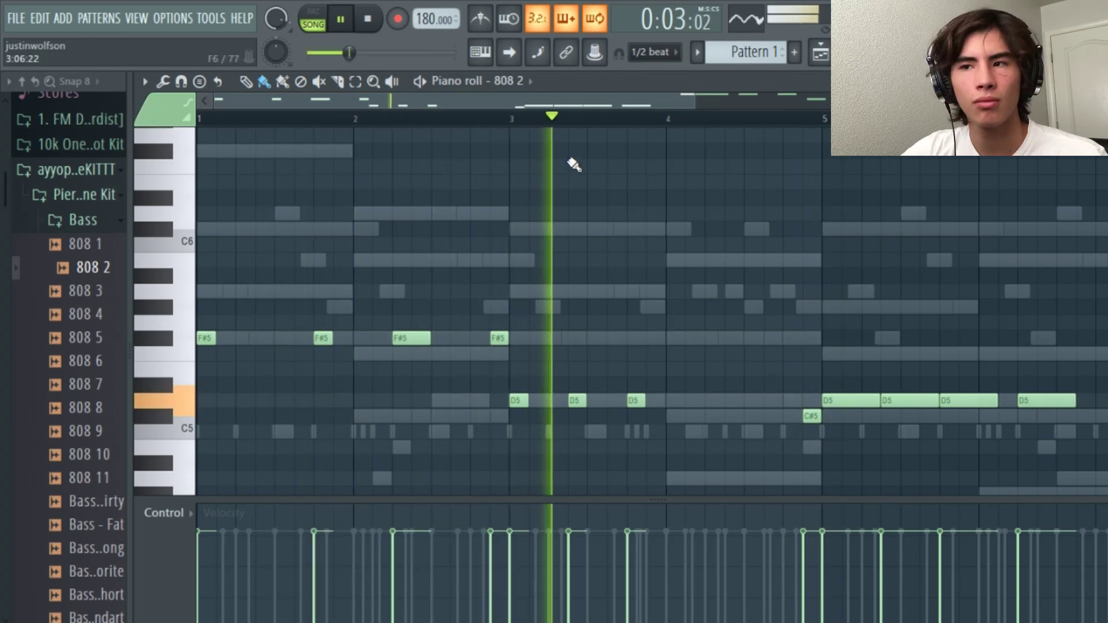
Step: Move the three back-to-back D5 808 notes starting at bar 5 up to F5
drag(611, 102, 692, 105)
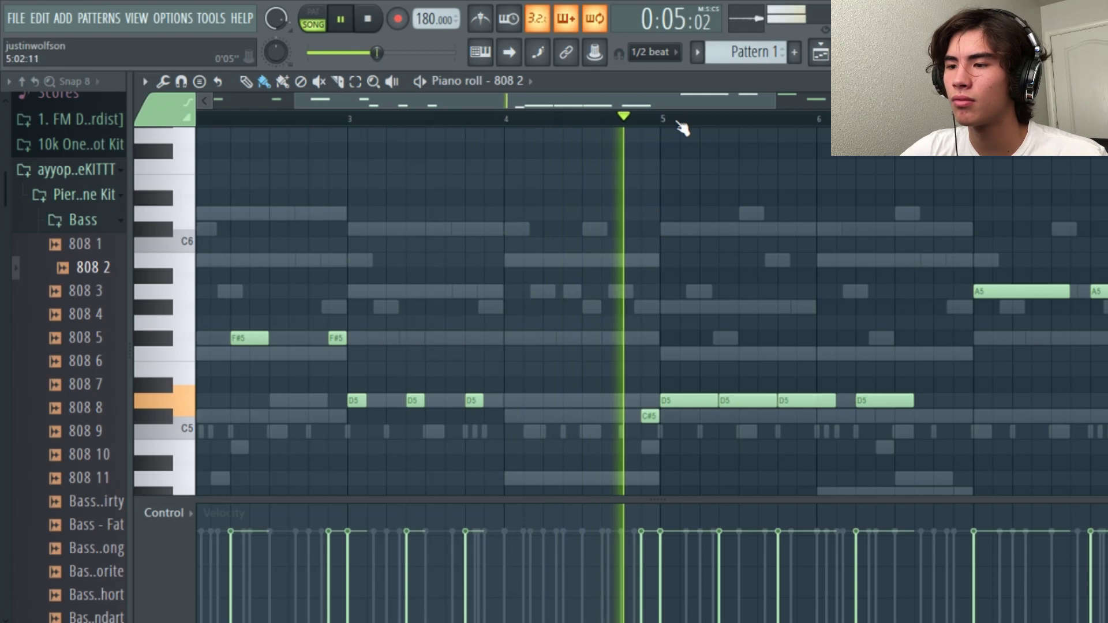
scroll(786, 412, right, 1)
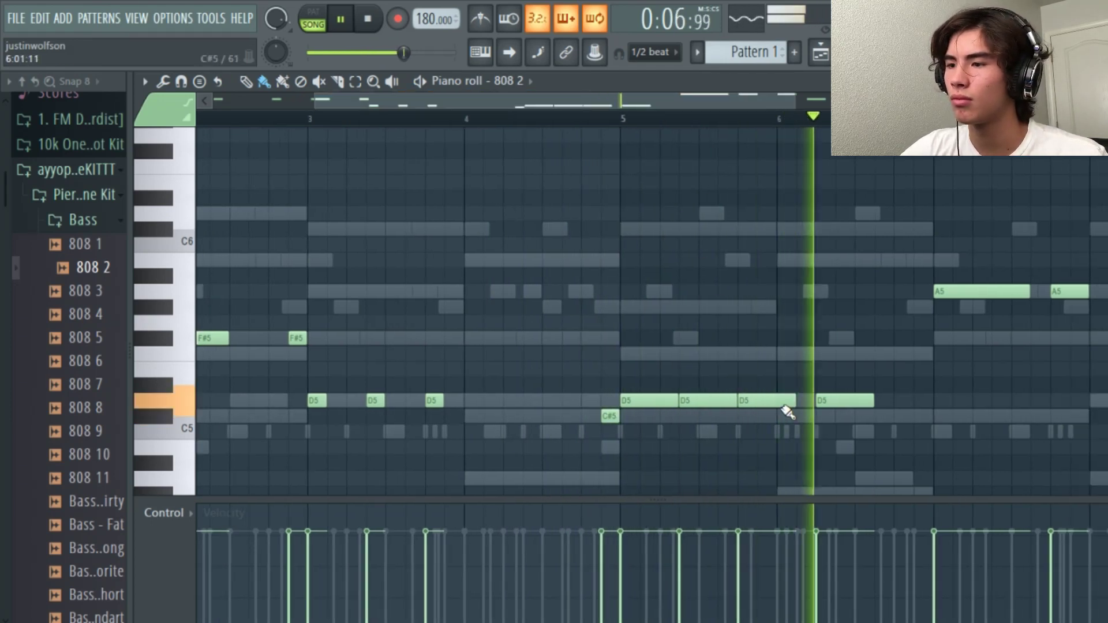
drag(729, 403, 695, 337)
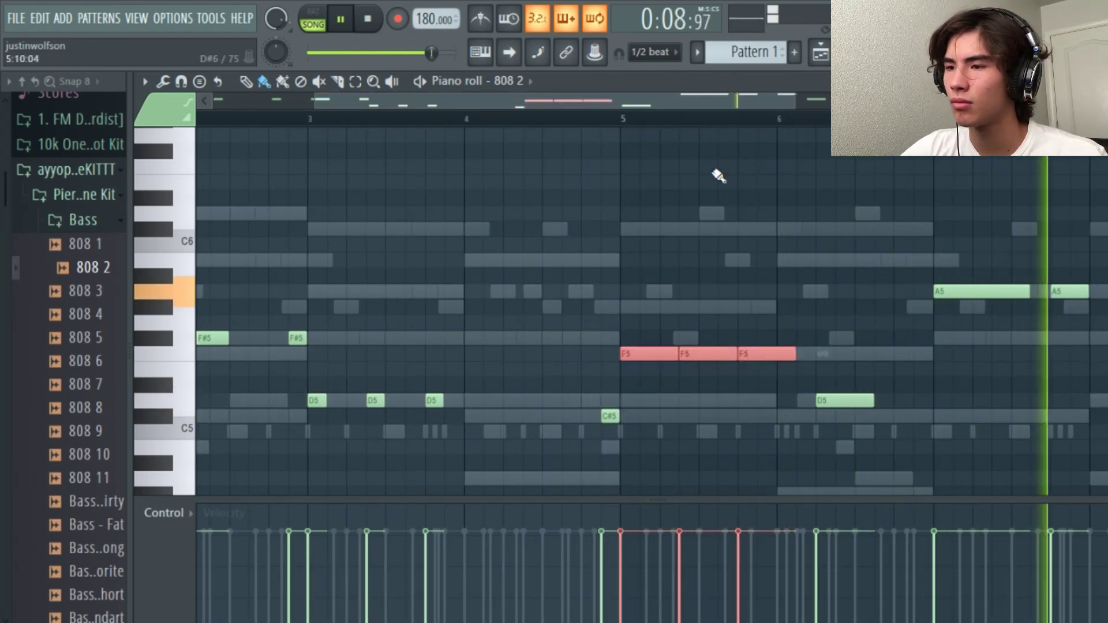
click(341, 20)
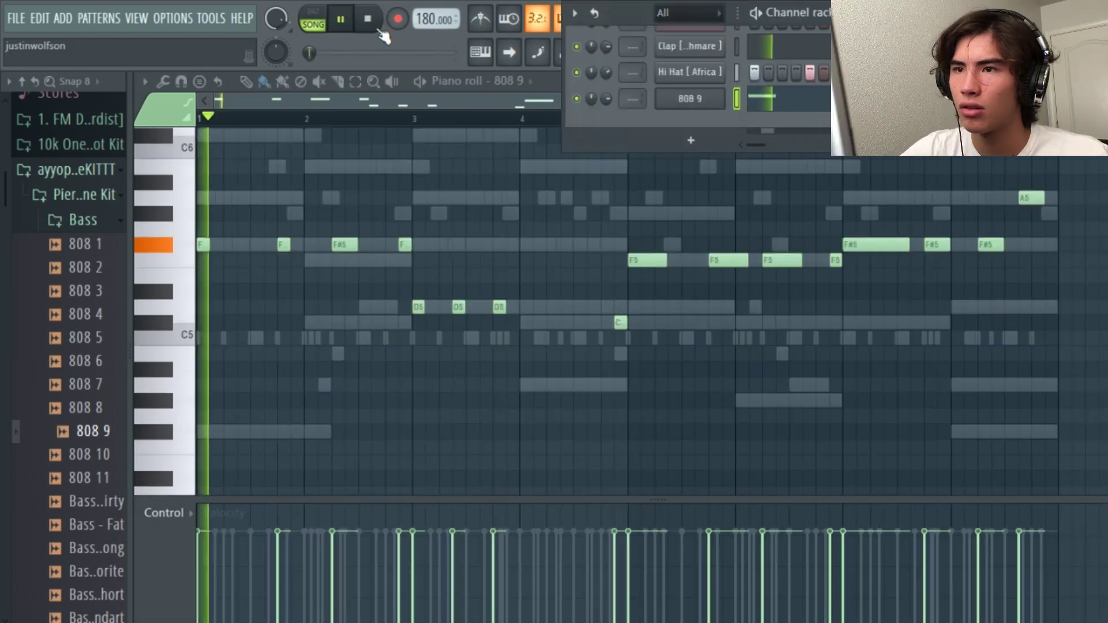
Step: Check the 808 9 channel's cut group and its sample fade-out settings
click(689, 98)
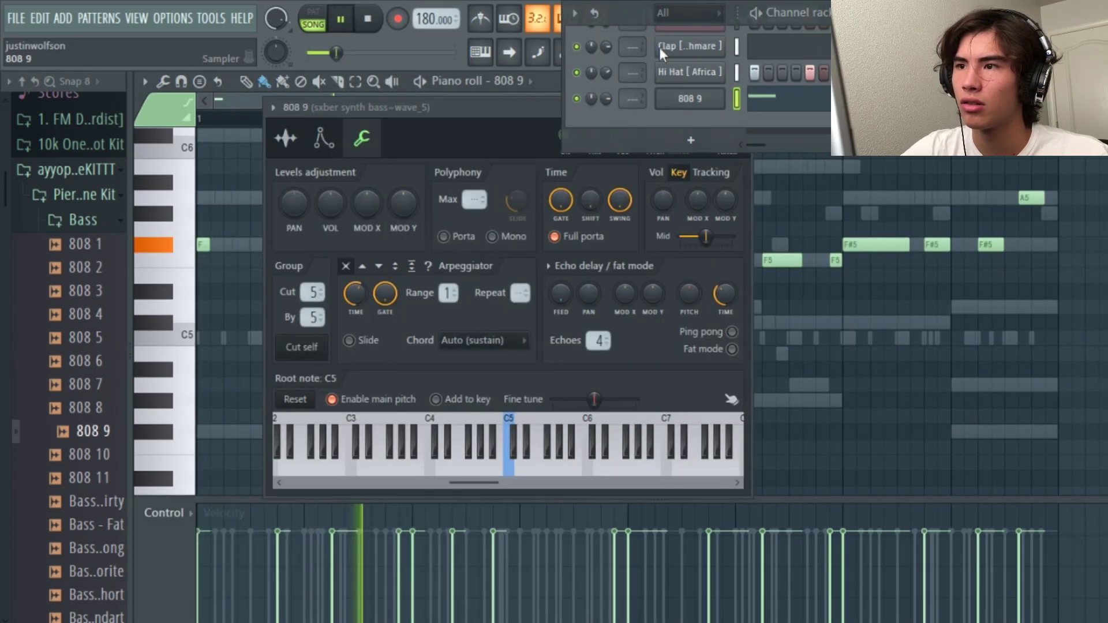
click(286, 138)
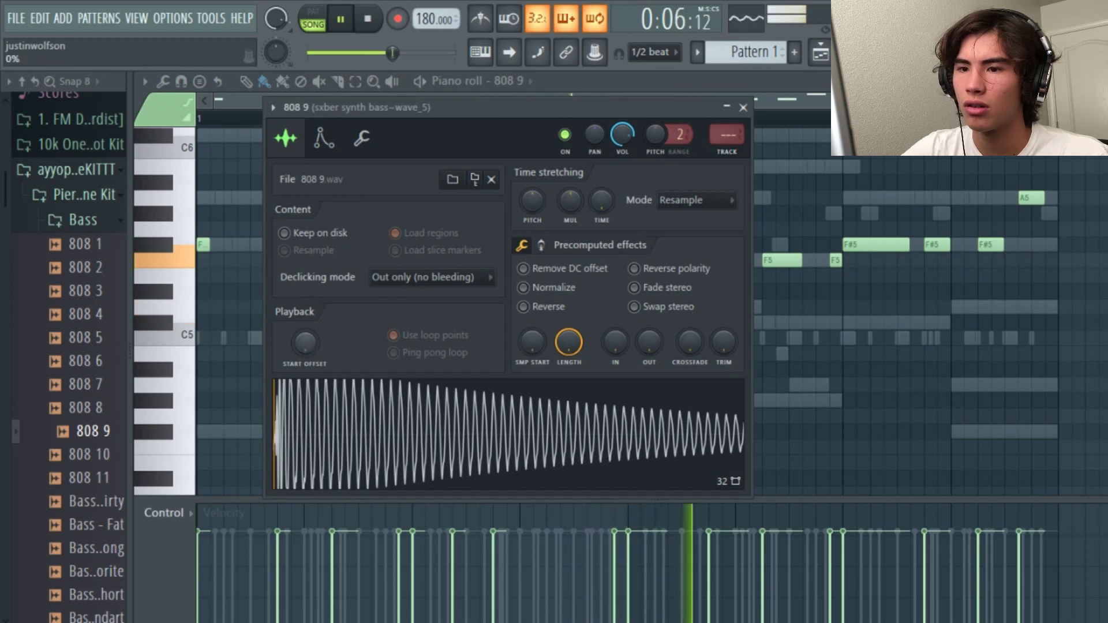
click(361, 138)
click(285, 139)
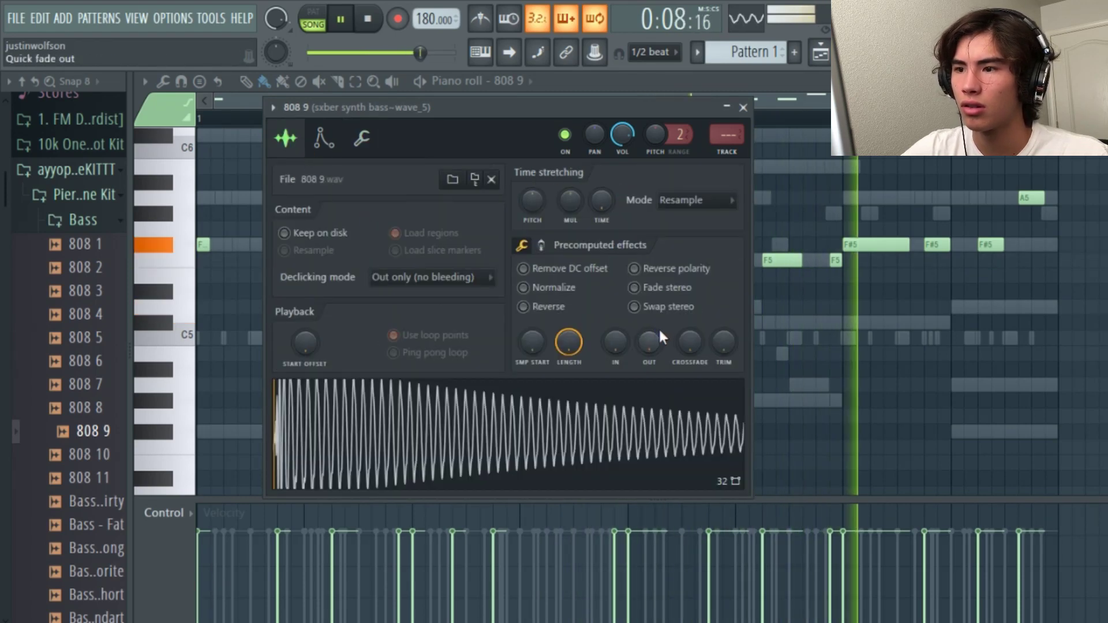
click(361, 139)
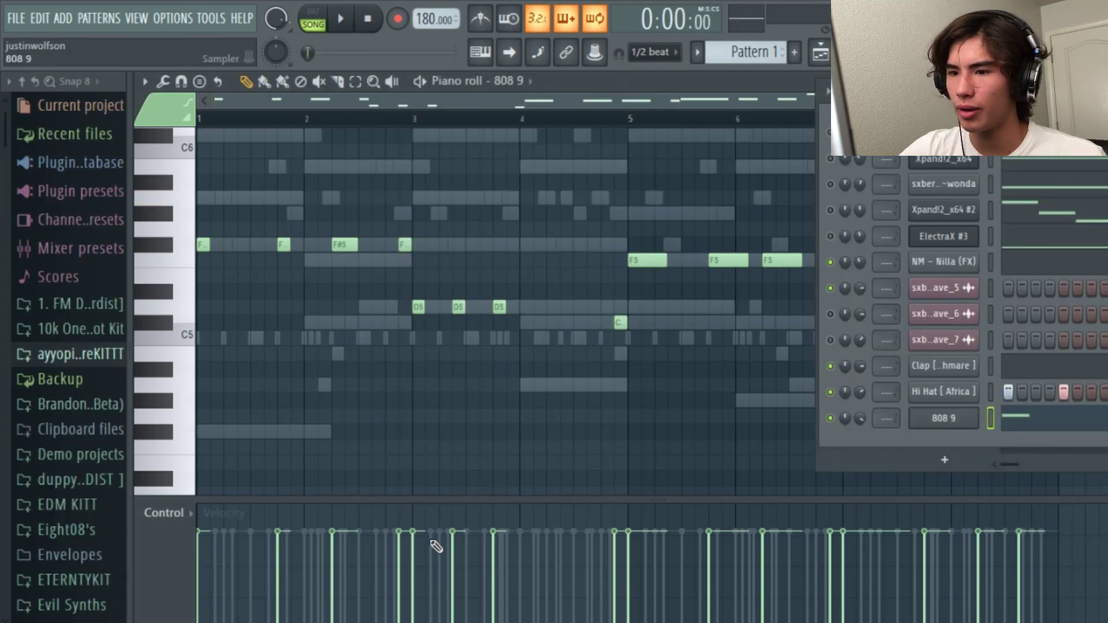
Step: Load 808 3 from the 808 folder of the Jay x NBA Kit as a new channel
scroll(109, 334, down, 6)
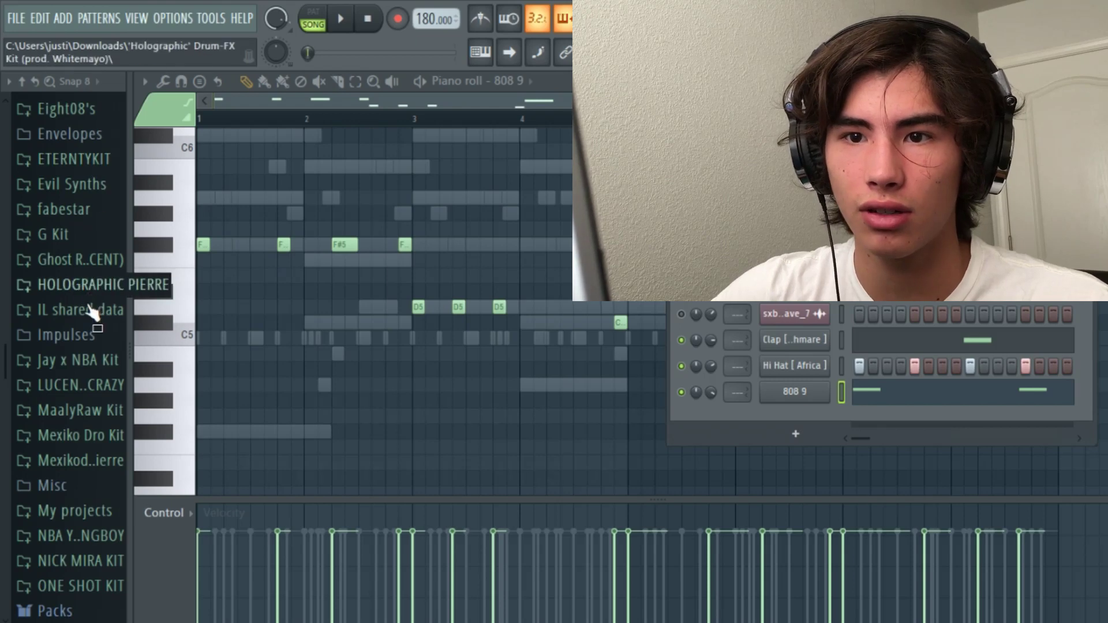
click(86, 362)
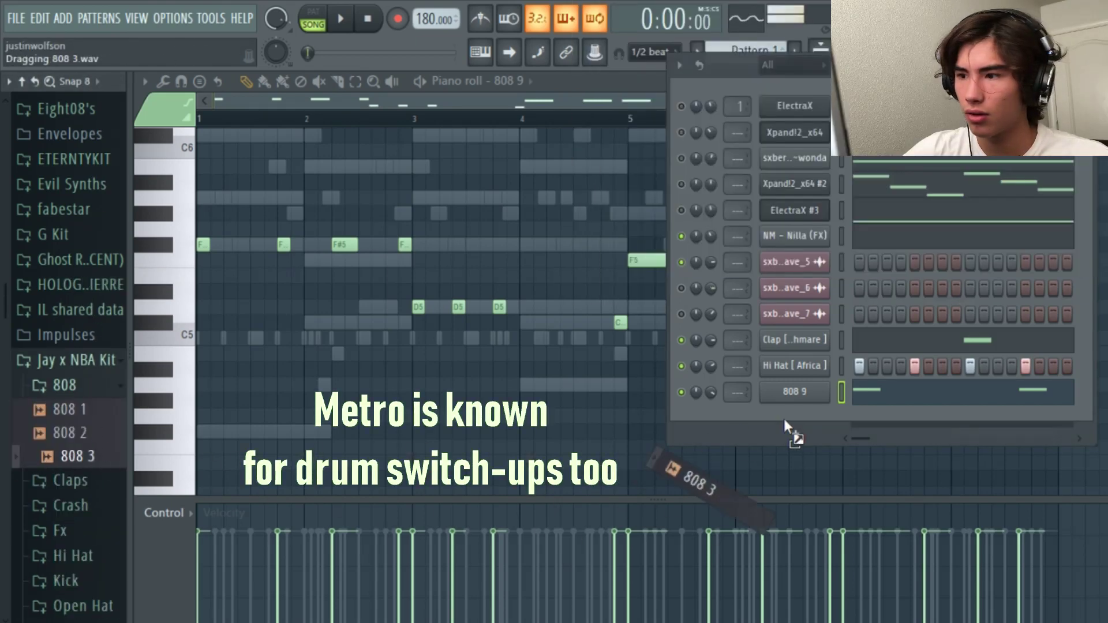
drag(766, 421, 776, 434)
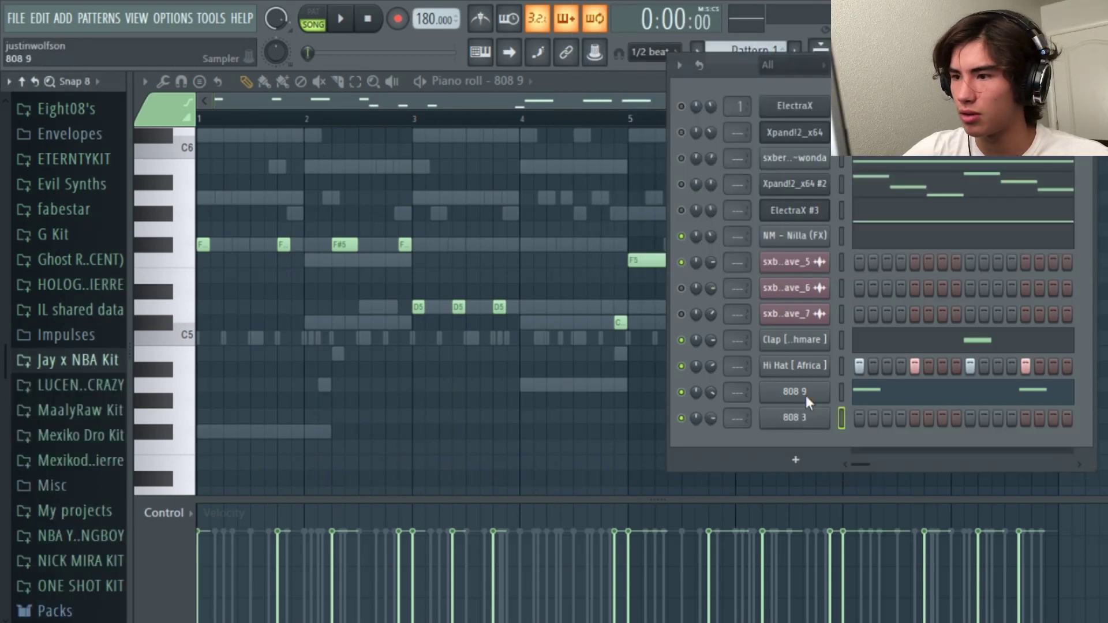
Step: Copy the notes of the 808 9 channel and paste them into the 808 3 channel
click(805, 396)
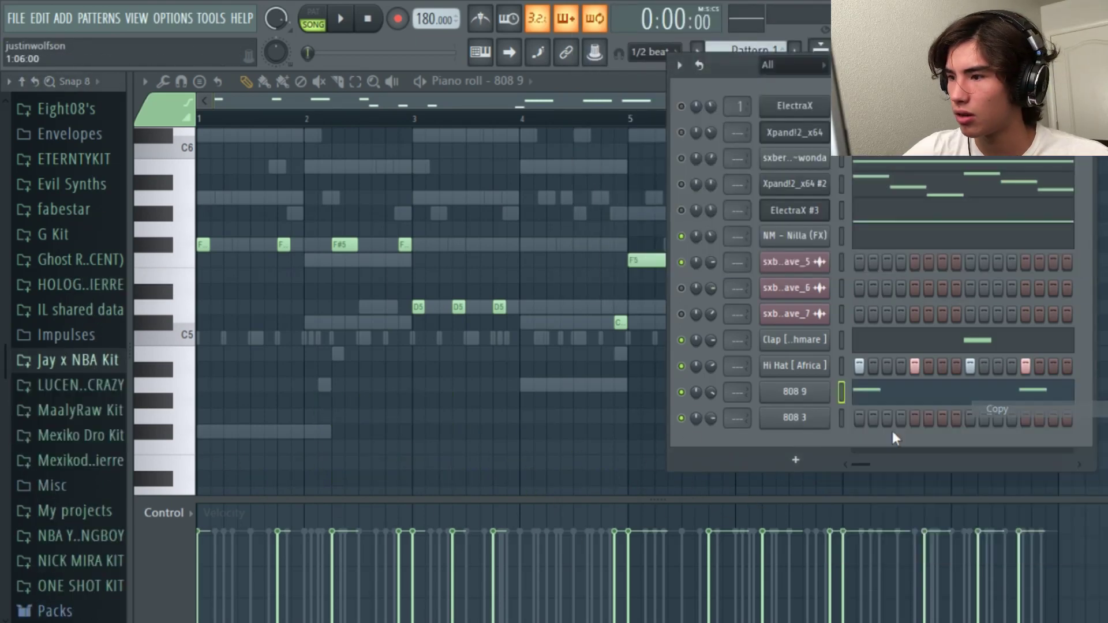
right_click(782, 428)
click(998, 444)
Step: Boost the 808 3 sample's level and give it a short fade-out in its sample settings
click(794, 418)
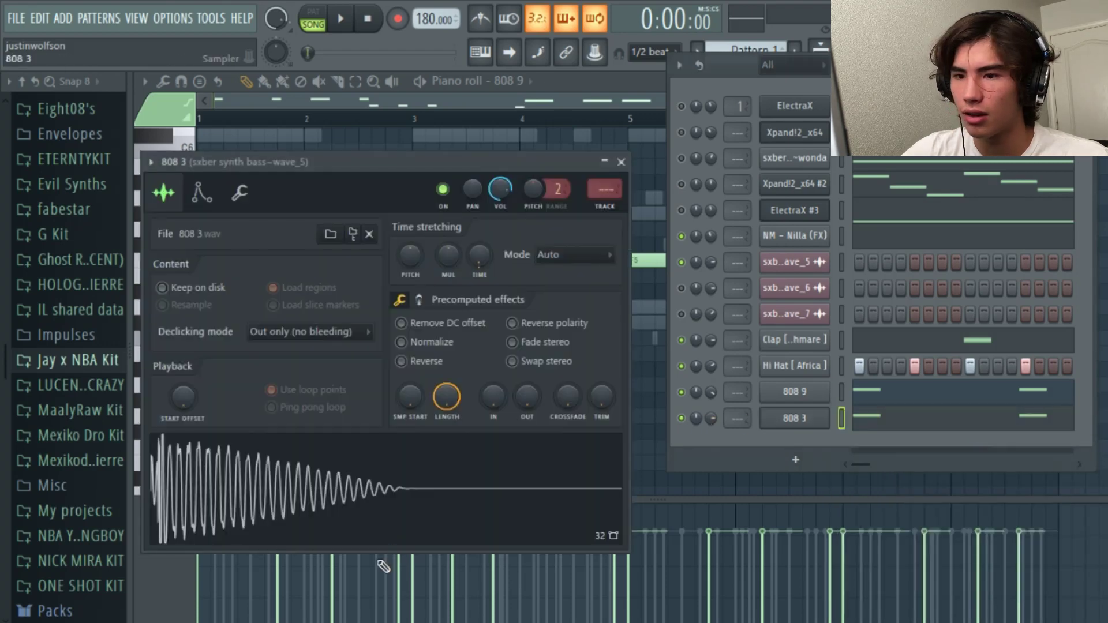
click(239, 192)
click(164, 192)
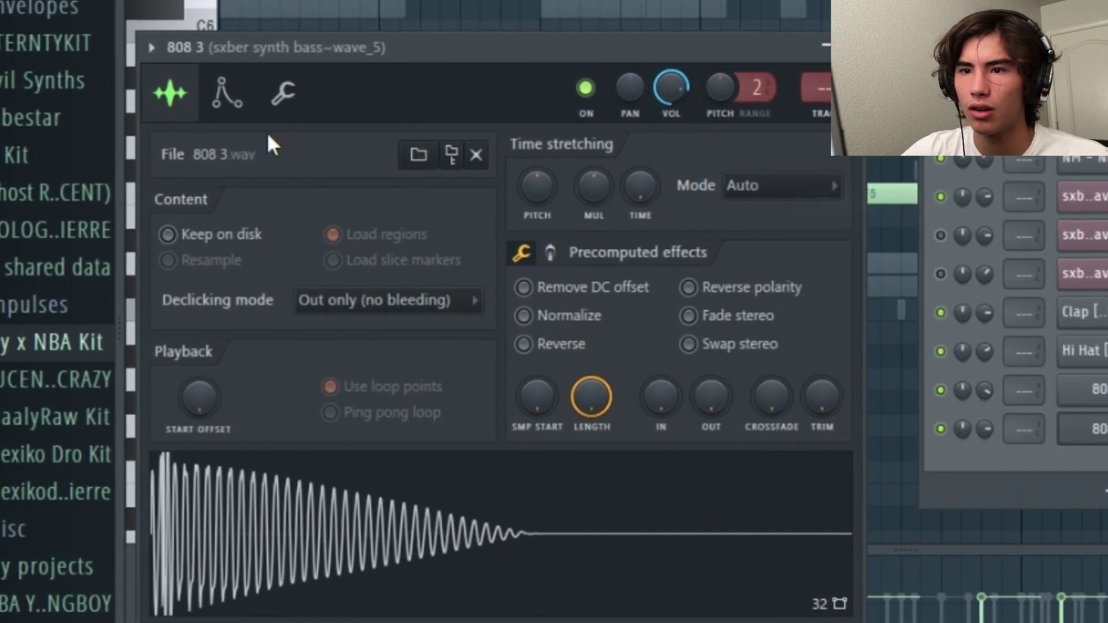
click(223, 101)
click(167, 101)
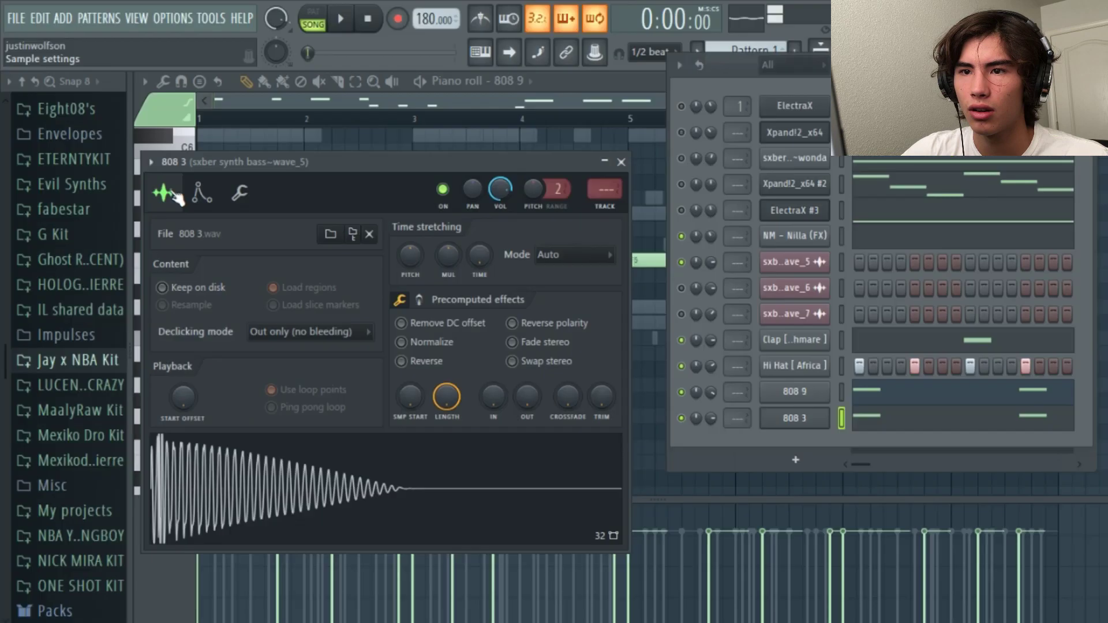
click(419, 299)
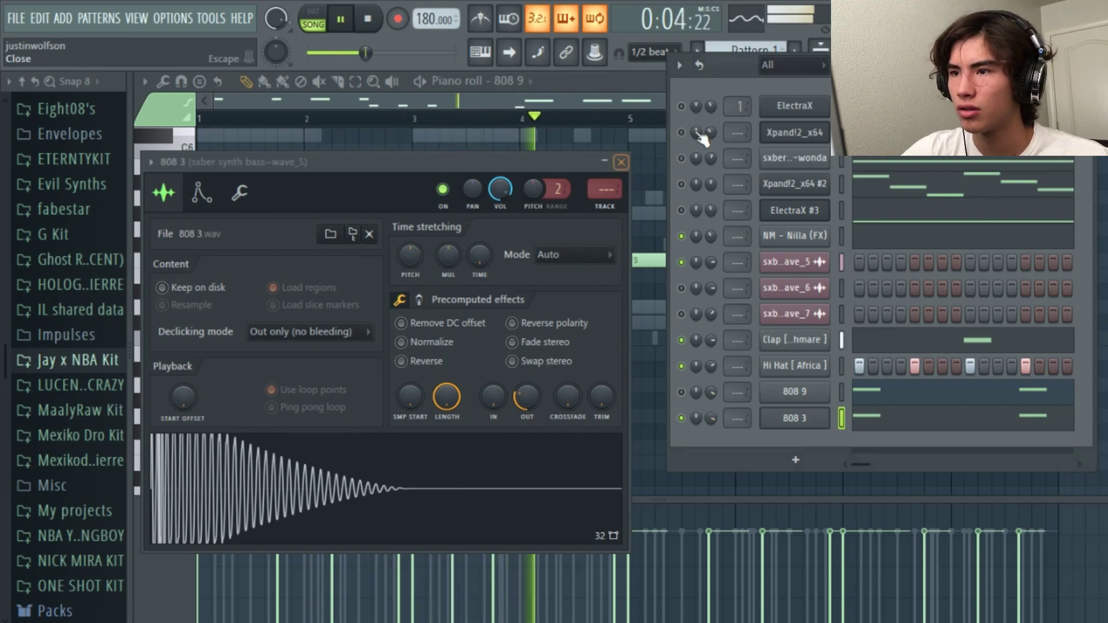
key(Escape)
key(space)
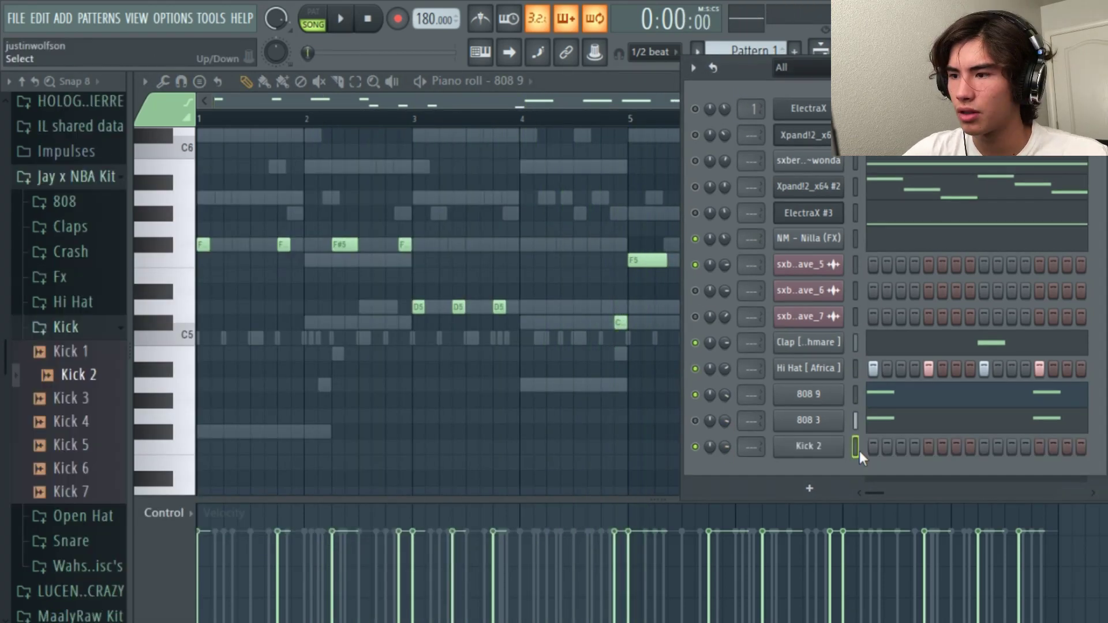
Step: Show the Kick 2 channel in the piano roll and add a half-beat C5 kick at the end of bar 1
key(space)
right_click(831, 448)
click(860, 420)
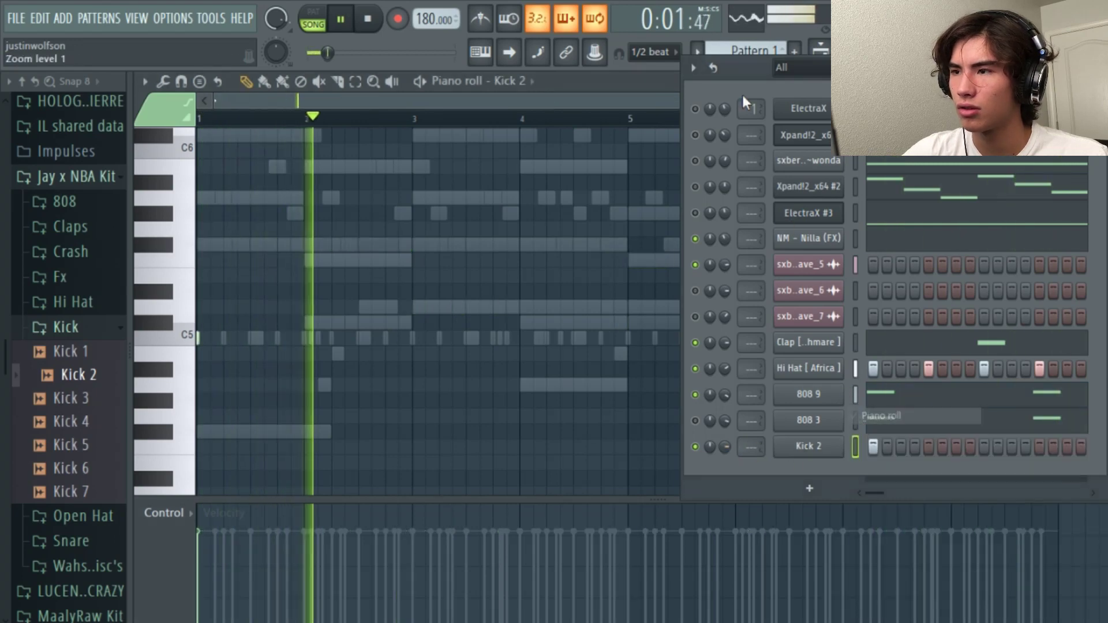
drag(742, 94, 1033, 179)
key(space)
scroll(379, 329, up, 2)
click(323, 337)
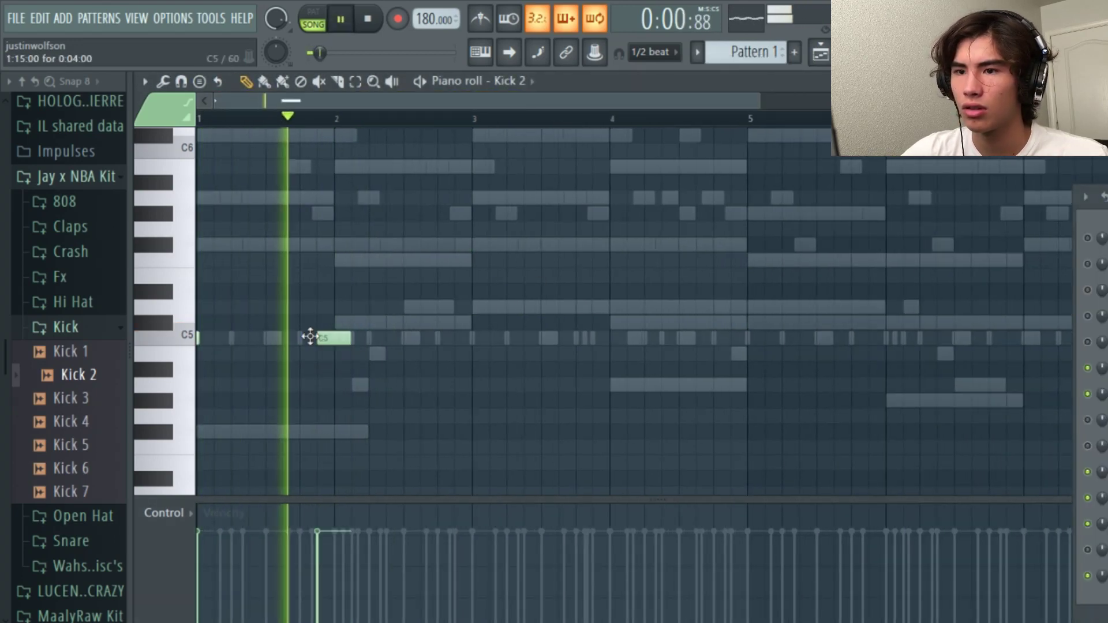
drag(349, 339, 335, 342)
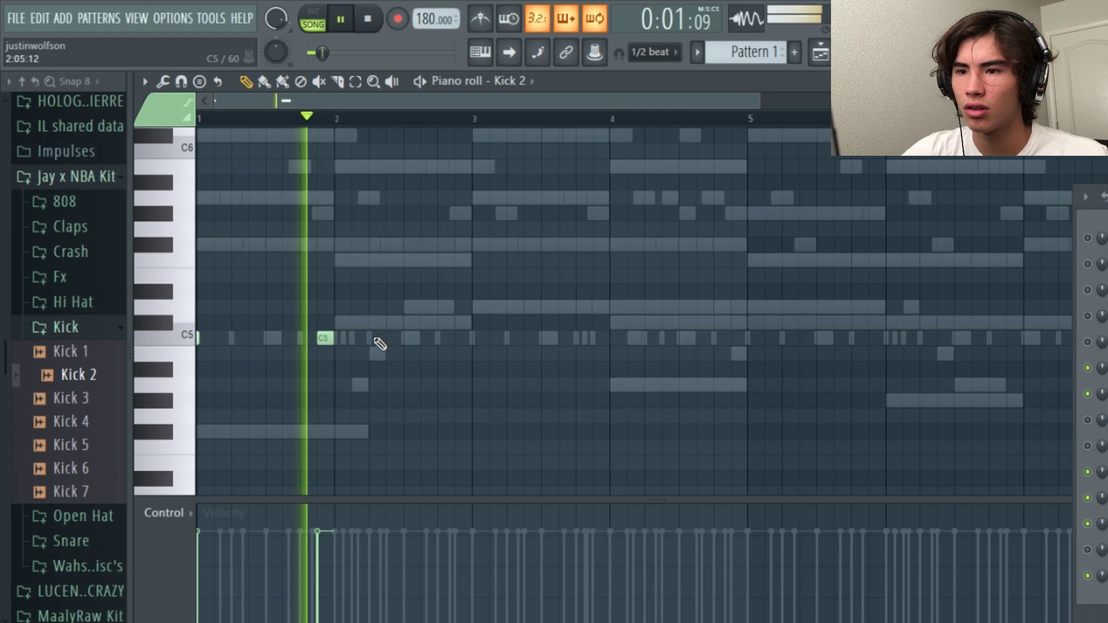
Step: Continue the half-beat C5 kicks early in bar 2, at the start of bar 3 and on into bar 4
click(478, 338)
click(581, 338)
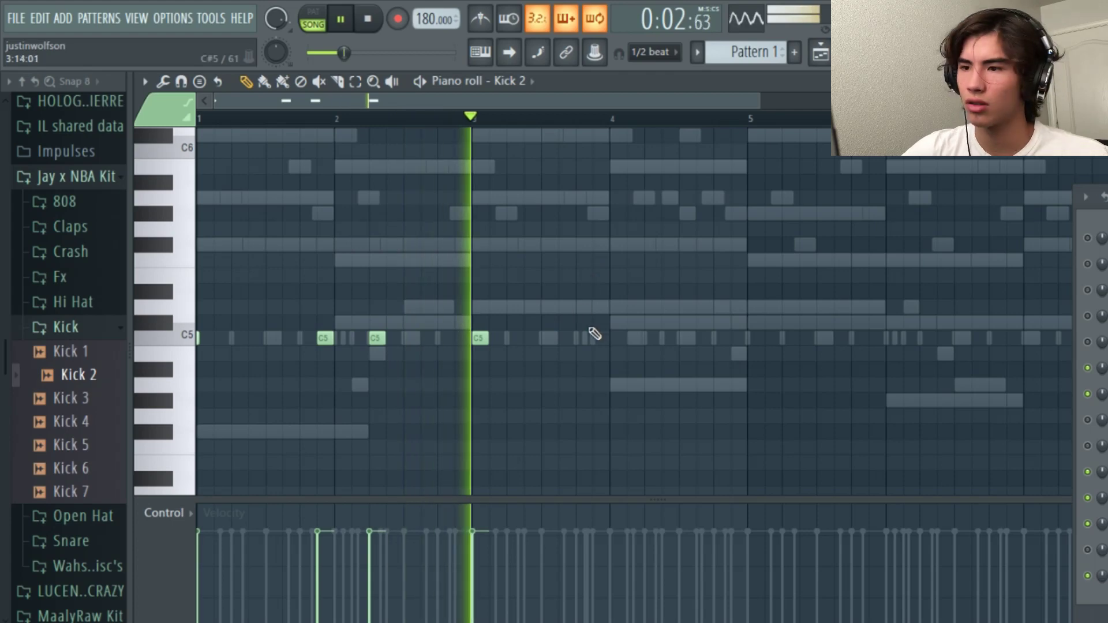
click(600, 338)
click(633, 338)
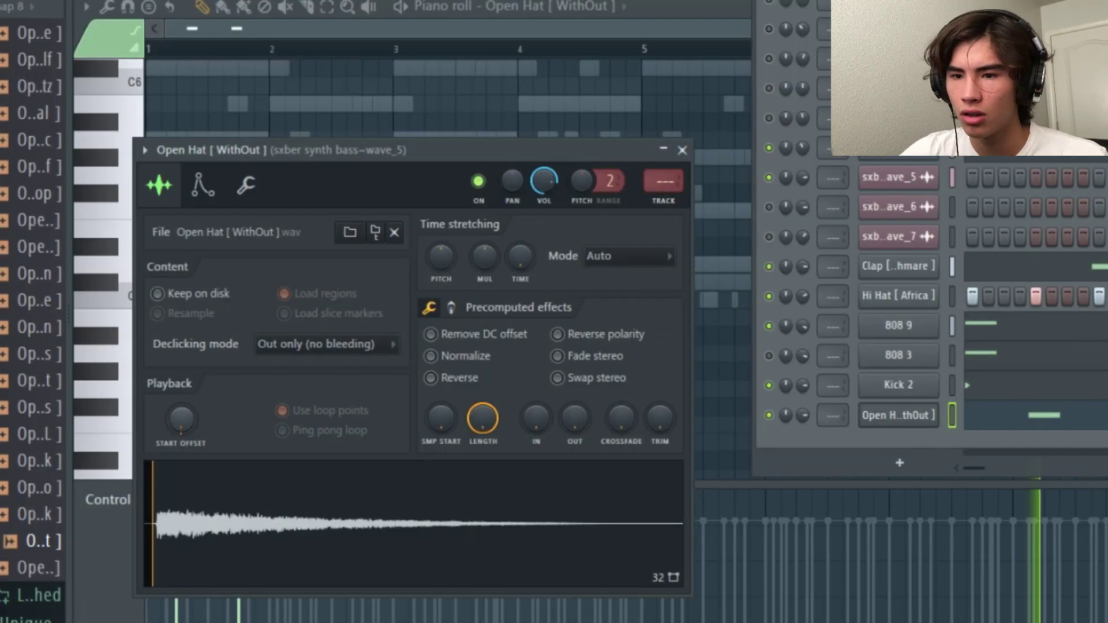
Step: Add open hat hits at C5 on beats 2 and 4 of bar 3, and one at A4 on beat 4 of bar 4
click(690, 151)
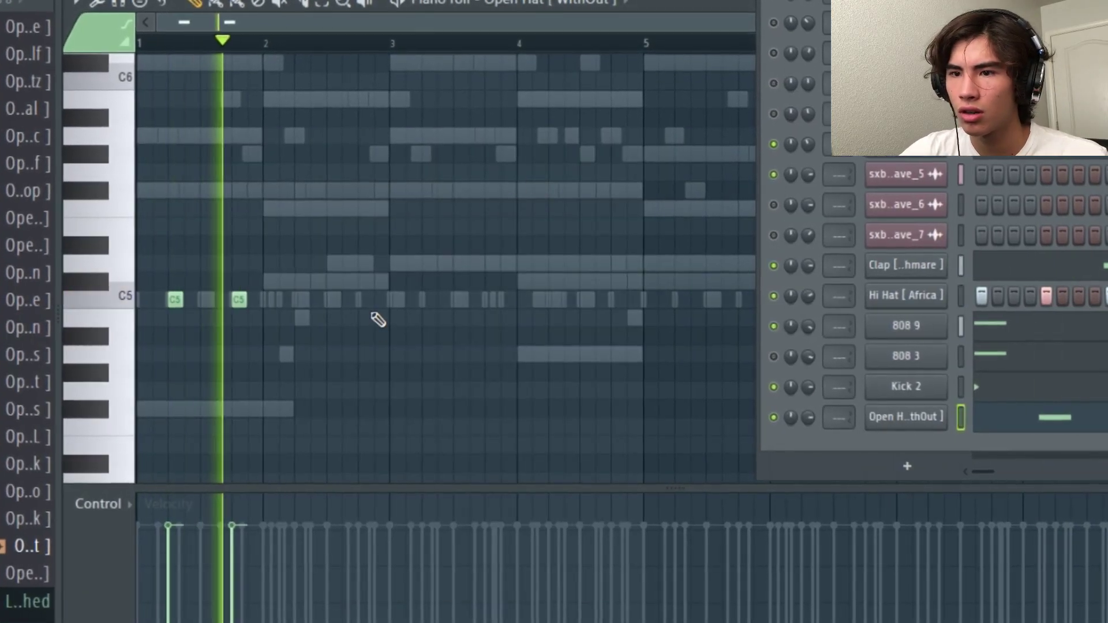
click(424, 299)
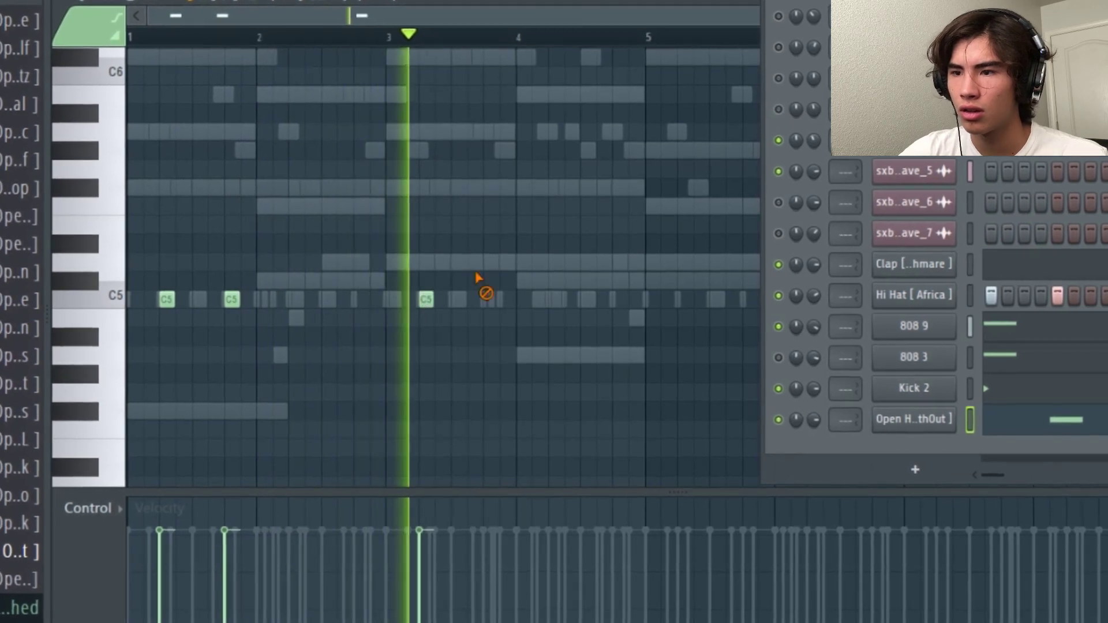
click(489, 299)
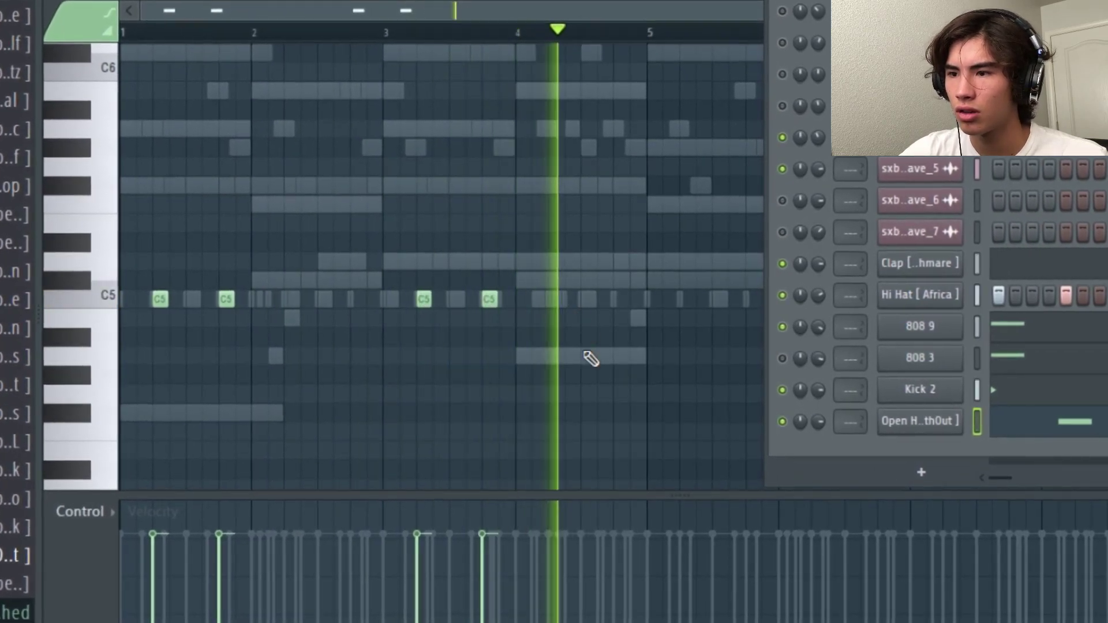
click(621, 356)
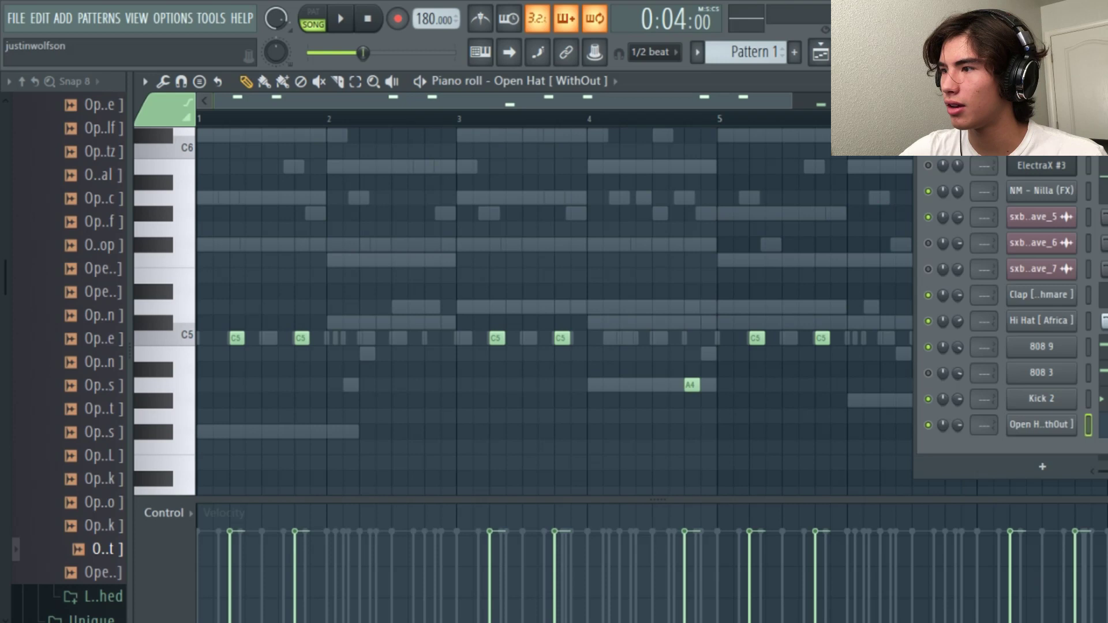
Step: Enable the volume envelope of the Open Hat [ WithOut ] channel and adjust its release time
click(1036, 417)
click(246, 237)
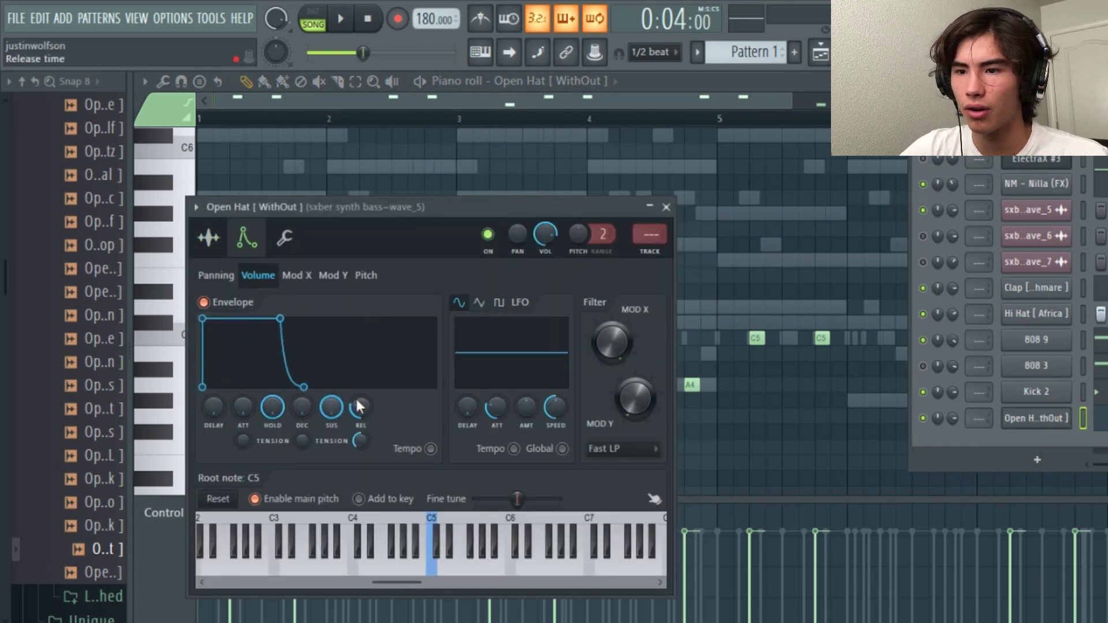
click(666, 207)
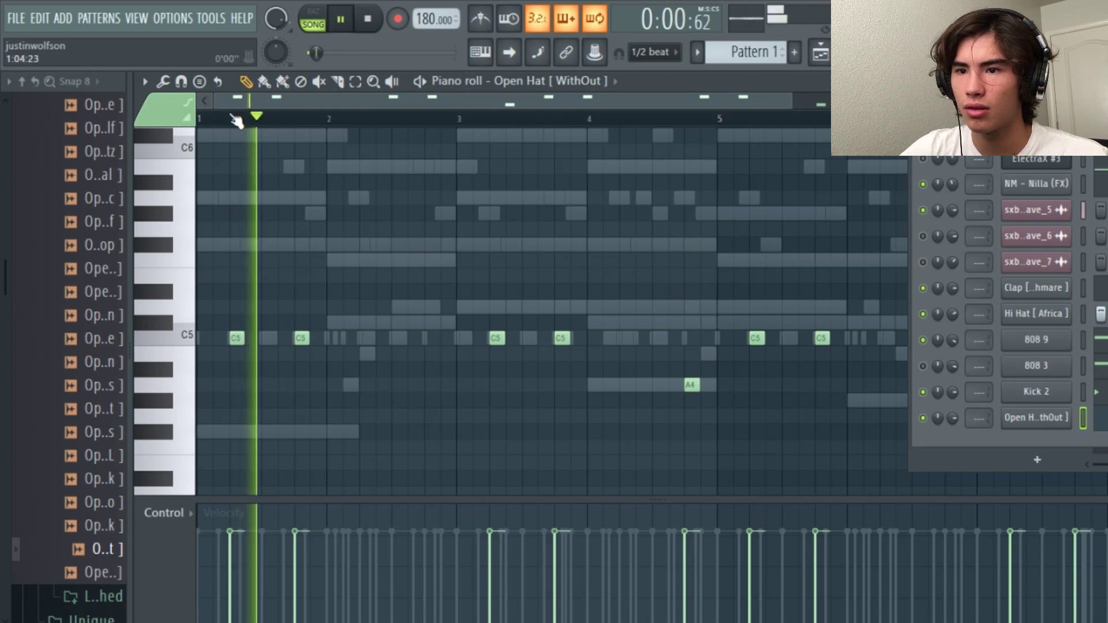
Step: Lengthen all Open Hat [ WithOut ] notes together so that each one lasts a full beat
key(ctrl+a)
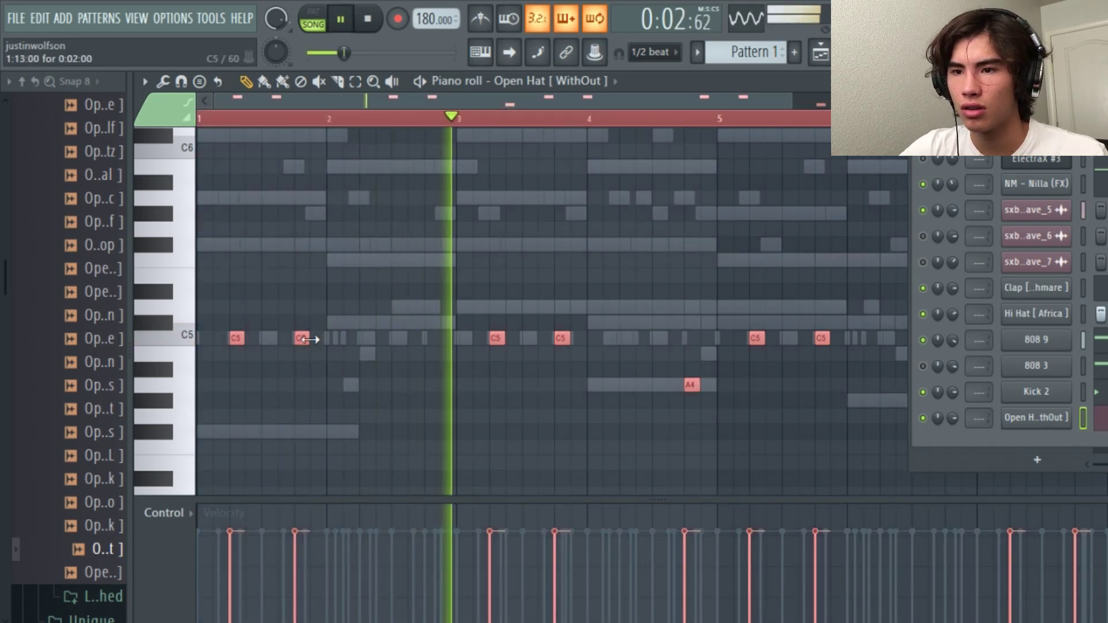
drag(310, 339, 327, 341)
ctrl+click(589, 136)
drag(606, 102, 691, 102)
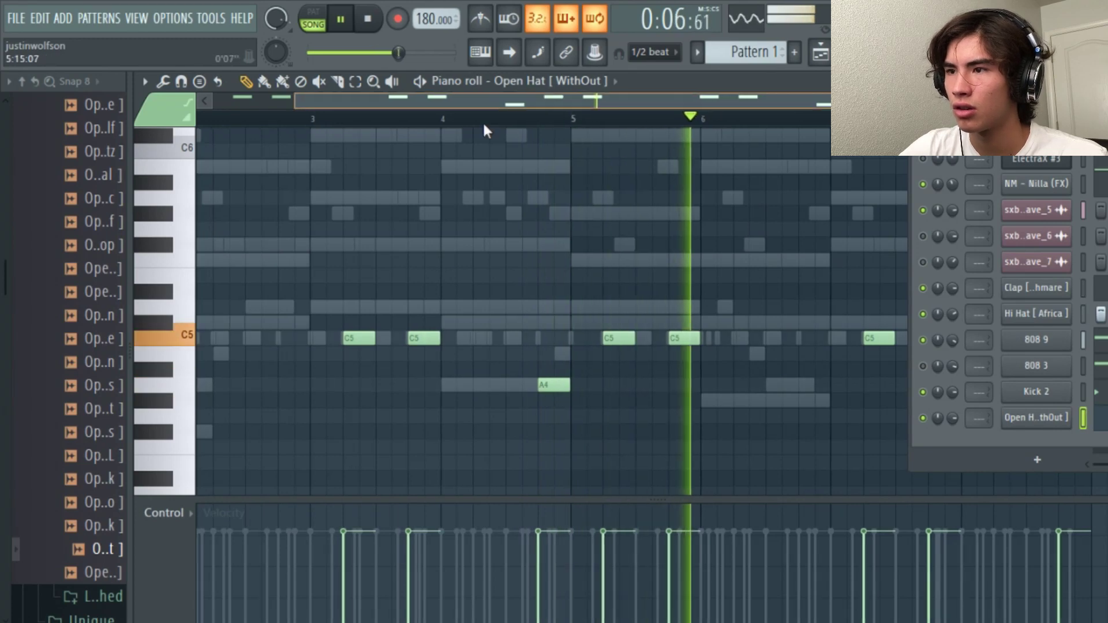
drag(483, 125, 424, 118)
drag(792, 101, 905, 101)
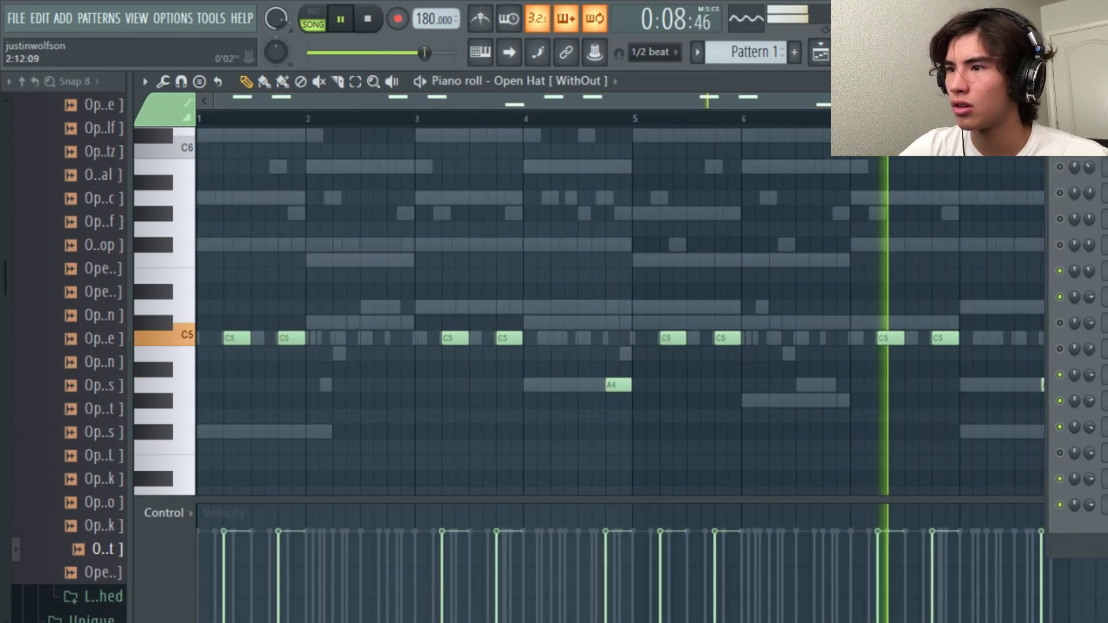
drag(1093, 99, 409, 86)
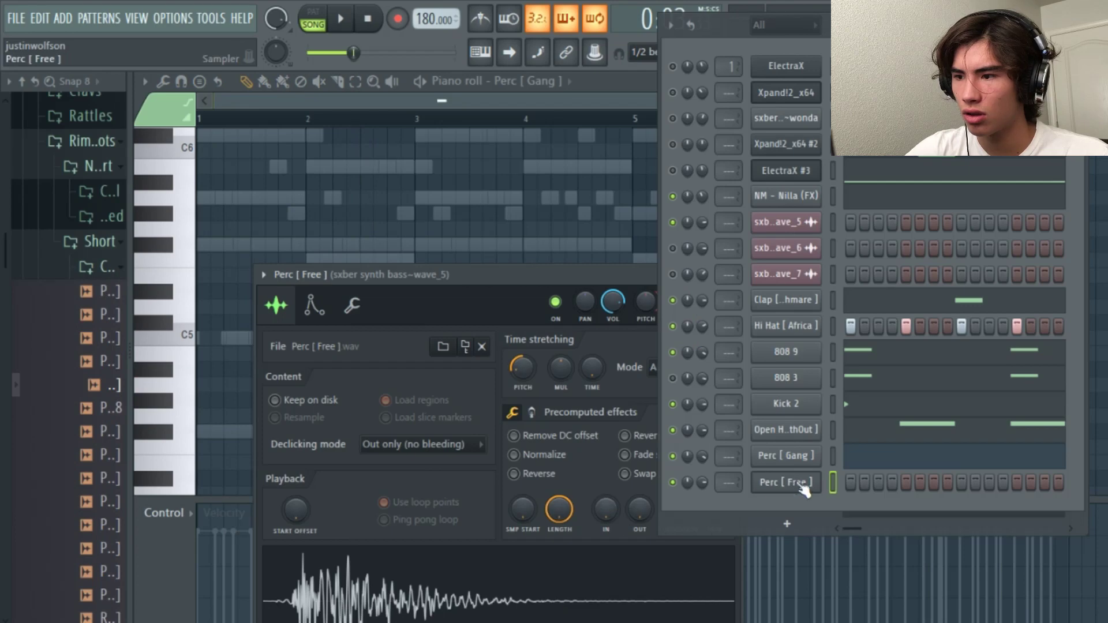
Step: Show the Perc [ Free ] channel in the piano roll and audition a half-beat C5 hit at the end of bar 3
right_click(799, 484)
click(856, 417)
key(space)
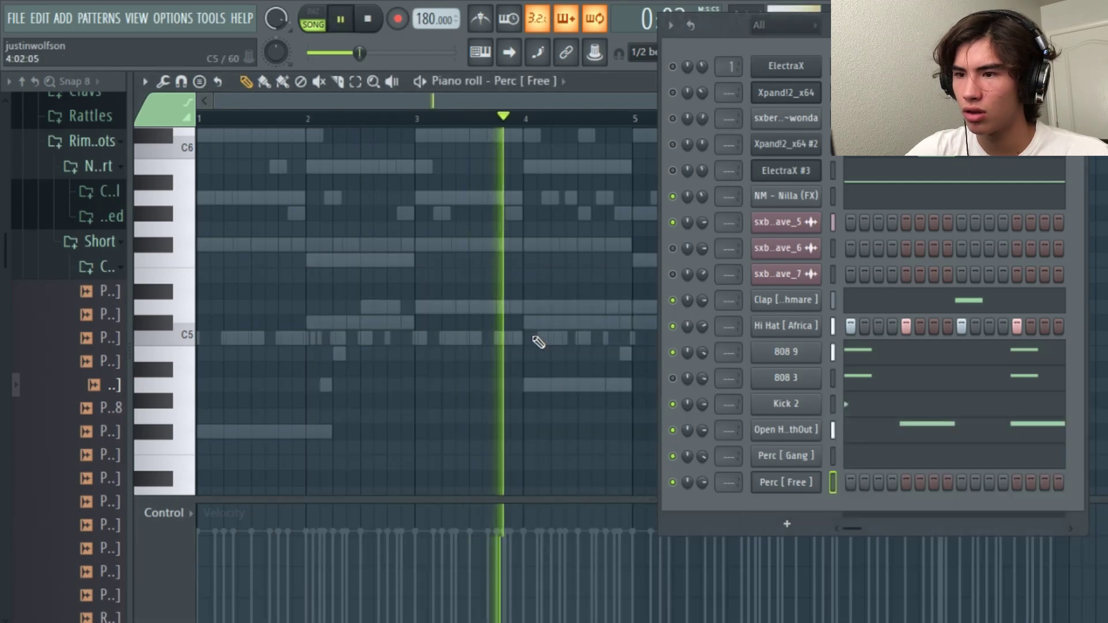
click(542, 338)
right_click(544, 337)
key(space)
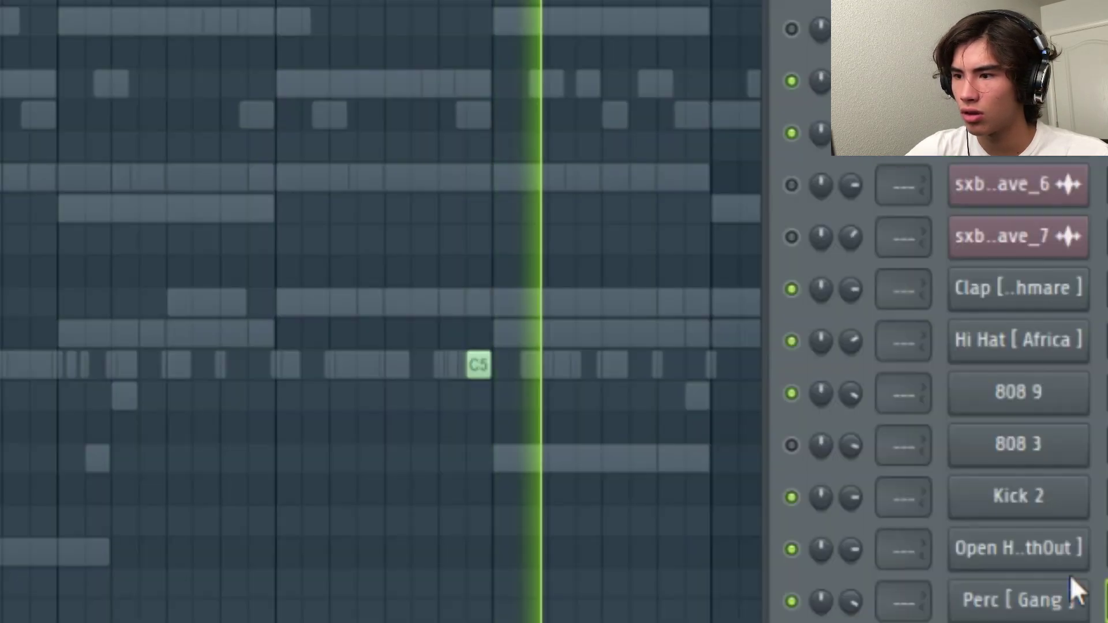
key(space)
key(space)
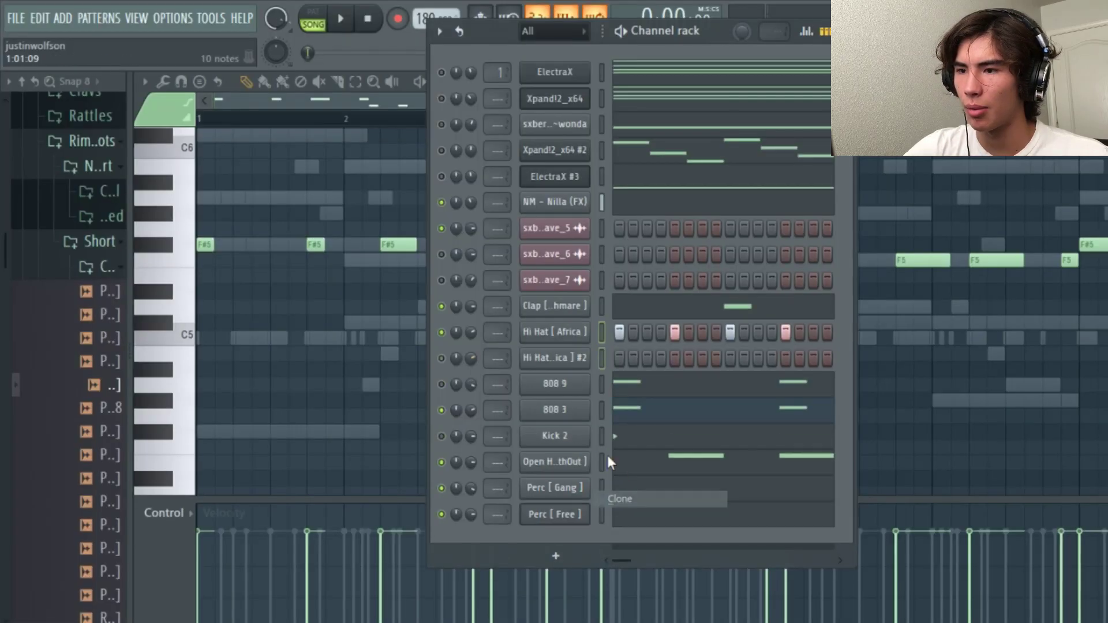
Step: Fill each 2 steps on the cloned Hi Hat [ Africa ] #2 channel and play the beat with the original hi-hat muted
right_click(581, 362)
click(750, 413)
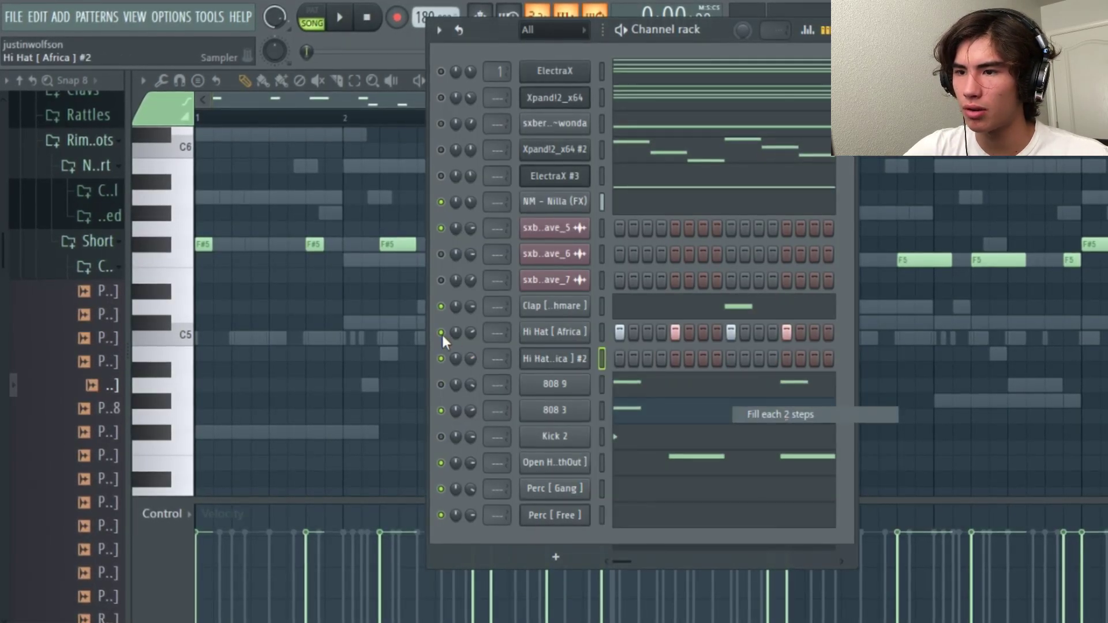
key(space)
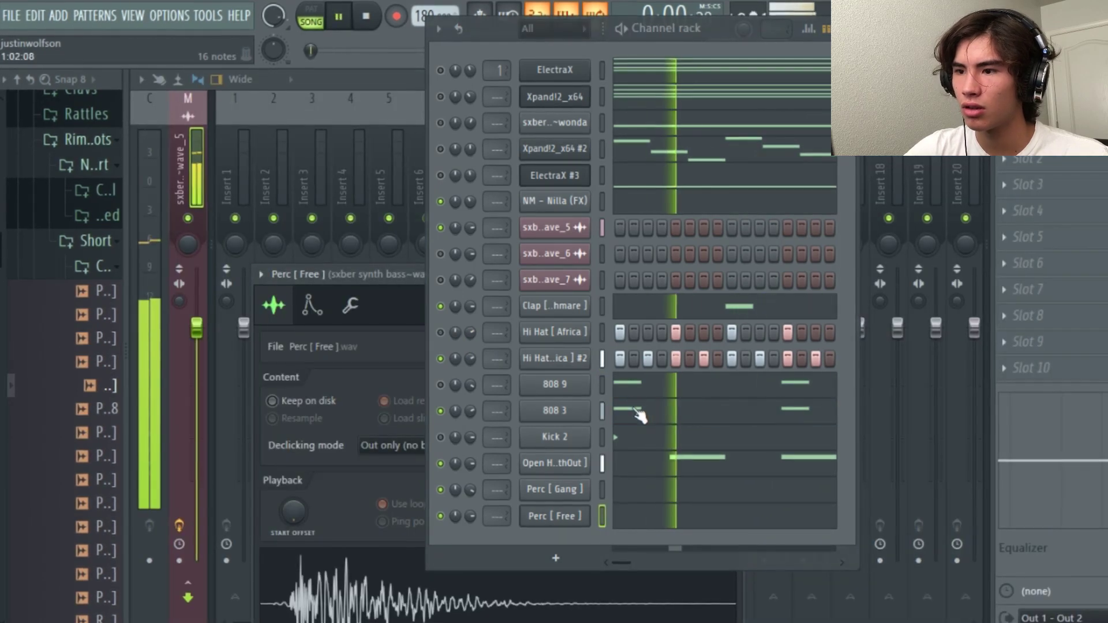
Step: In the 808 3 pattern, add a D5 in bar 4 and F5 notes in bars 5 and 6, and split bar 7's first F#5 into shorter hits
click(639, 412)
key(space)
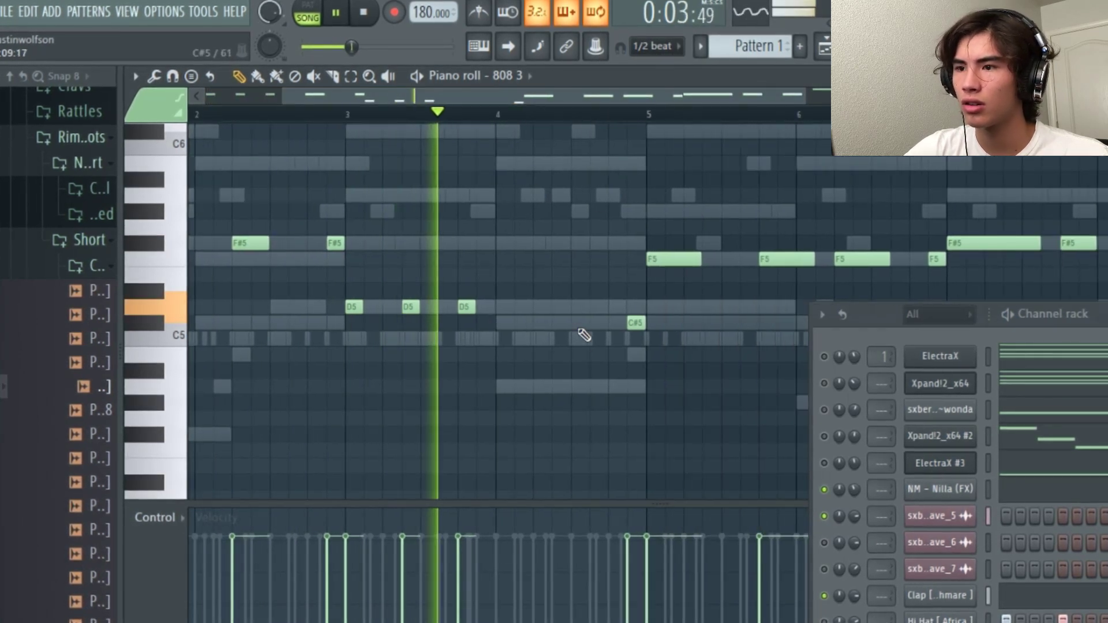
click(539, 307)
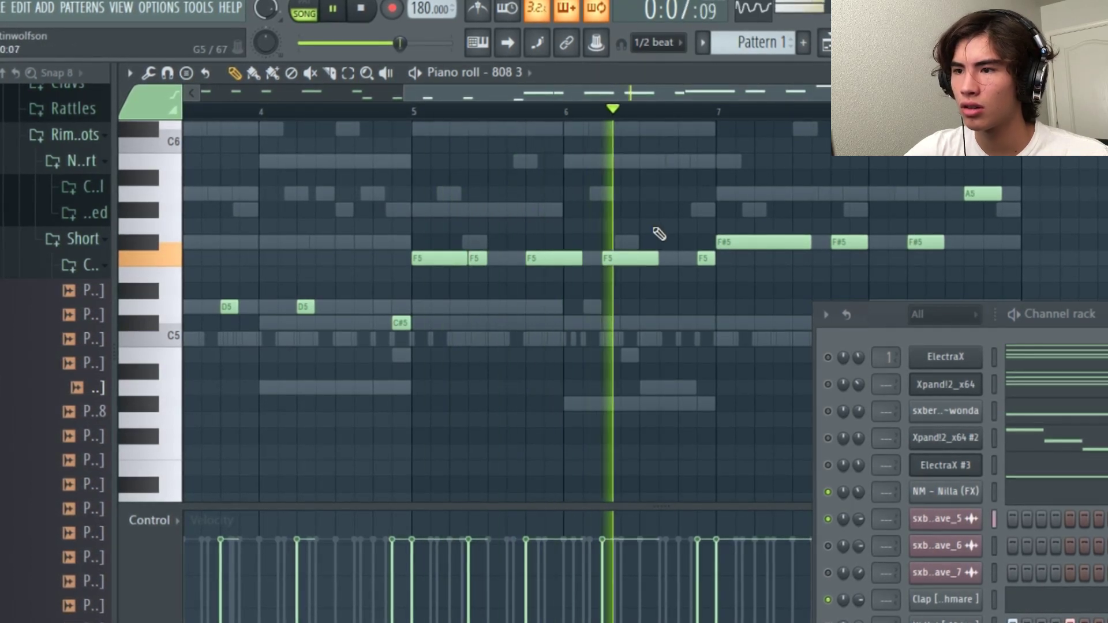
click(687, 258)
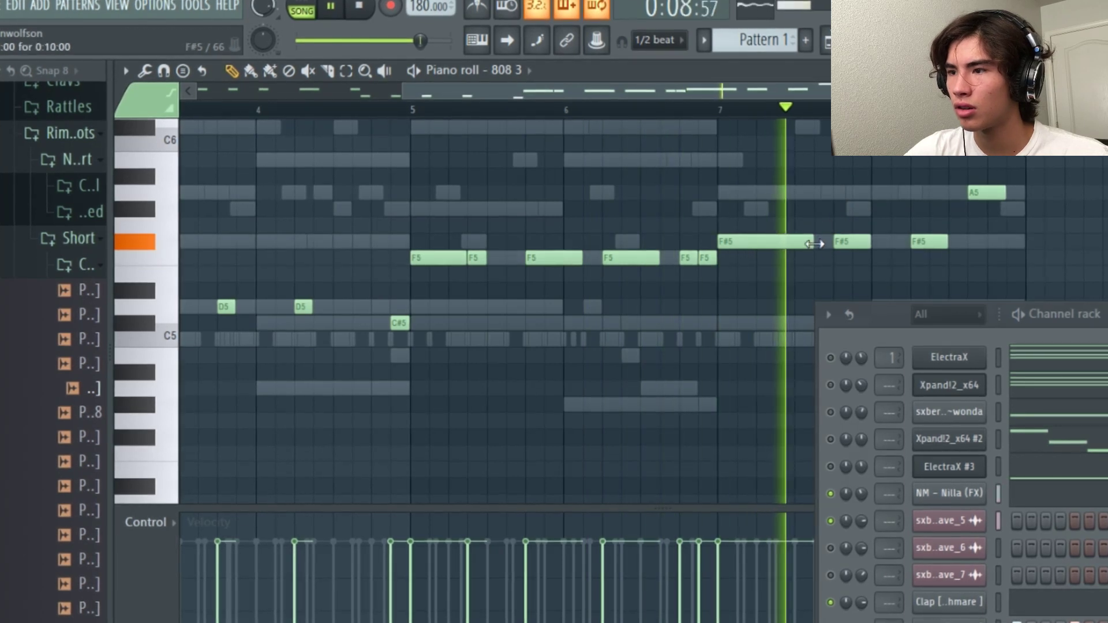
drag(812, 242, 775, 242)
click(786, 241)
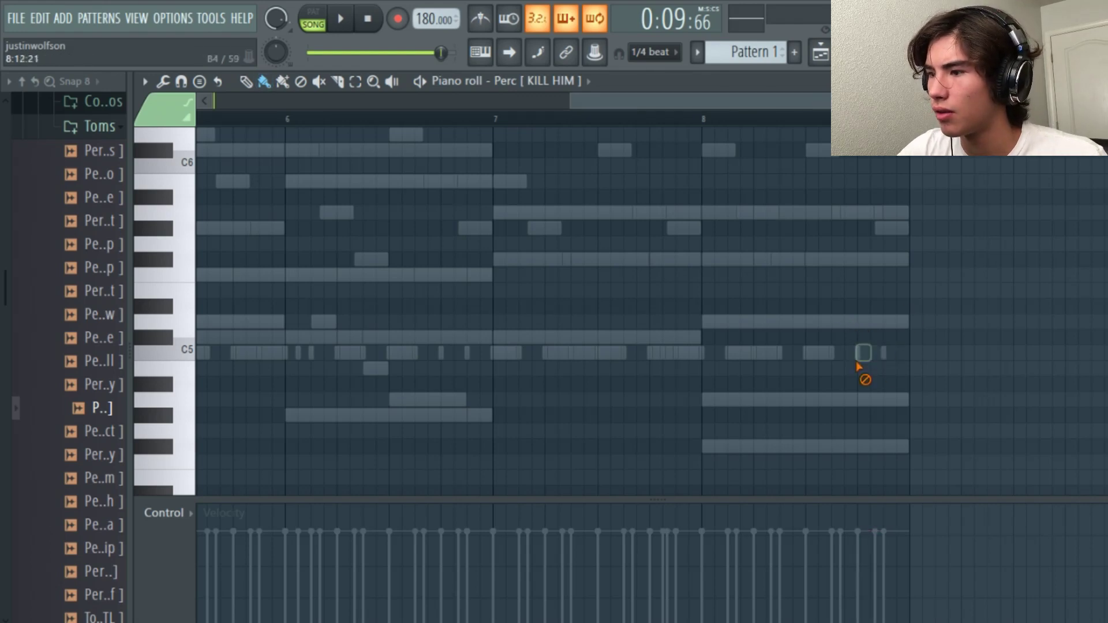
Step: Place a C5 Perc [ KILL HIM ] hit near the end of bar 8 and add fast C5 rolls to the Hi Hat [ Africa ] #2 pattern
drag(883, 362, 892, 355)
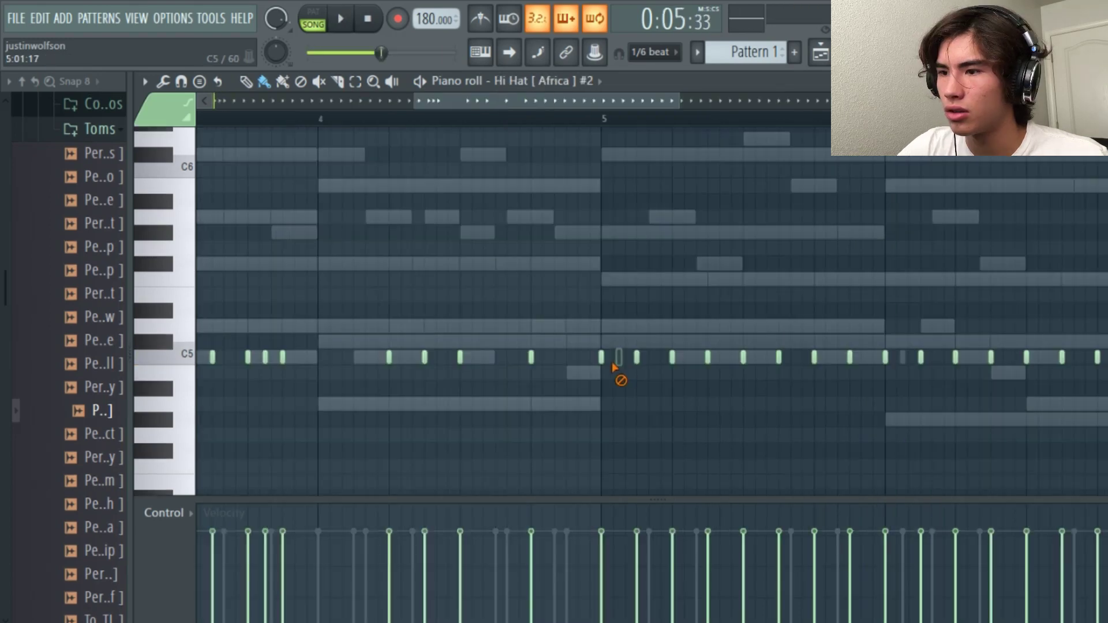
click(508, 192)
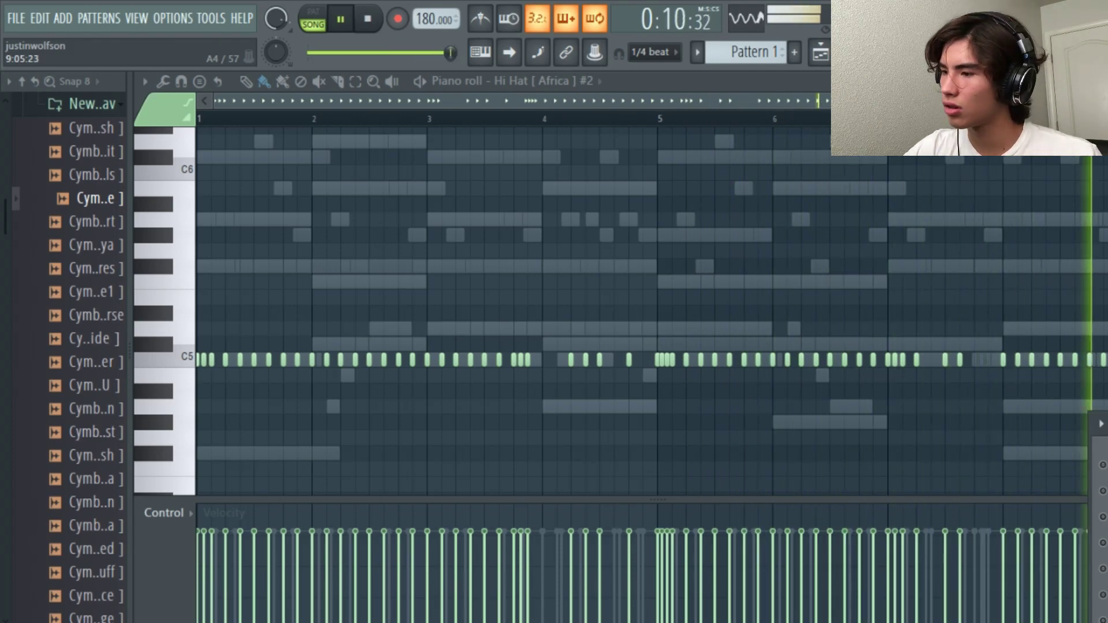
Step: Mute 808 9 and enable 808 3 in the channel rack while playing the beat, and move the rack out of the way
key(space)
key(F6)
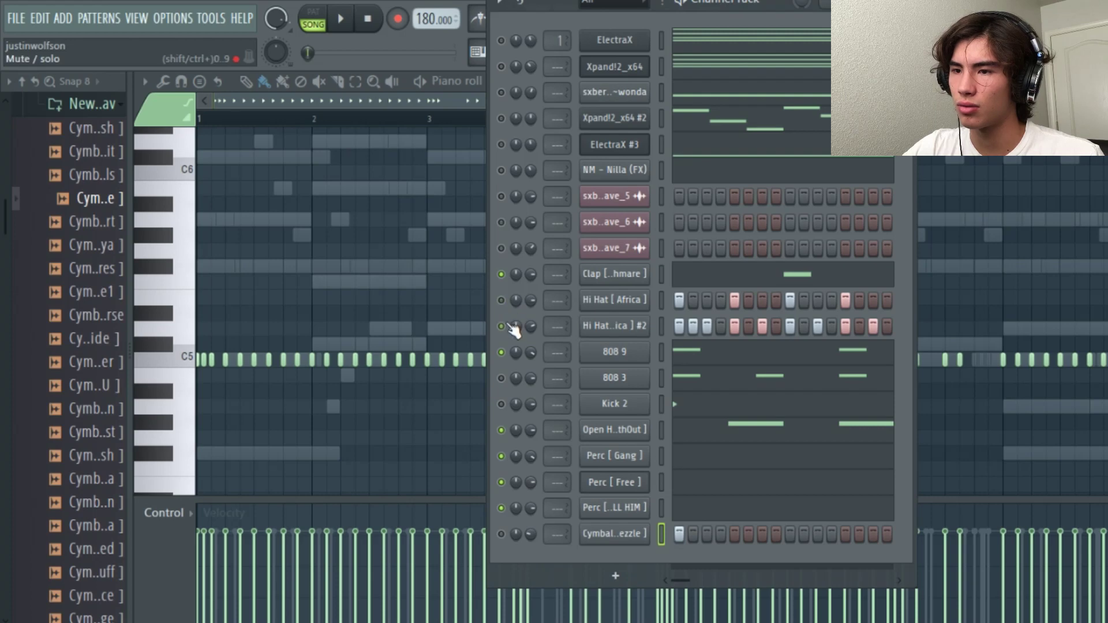
key(space)
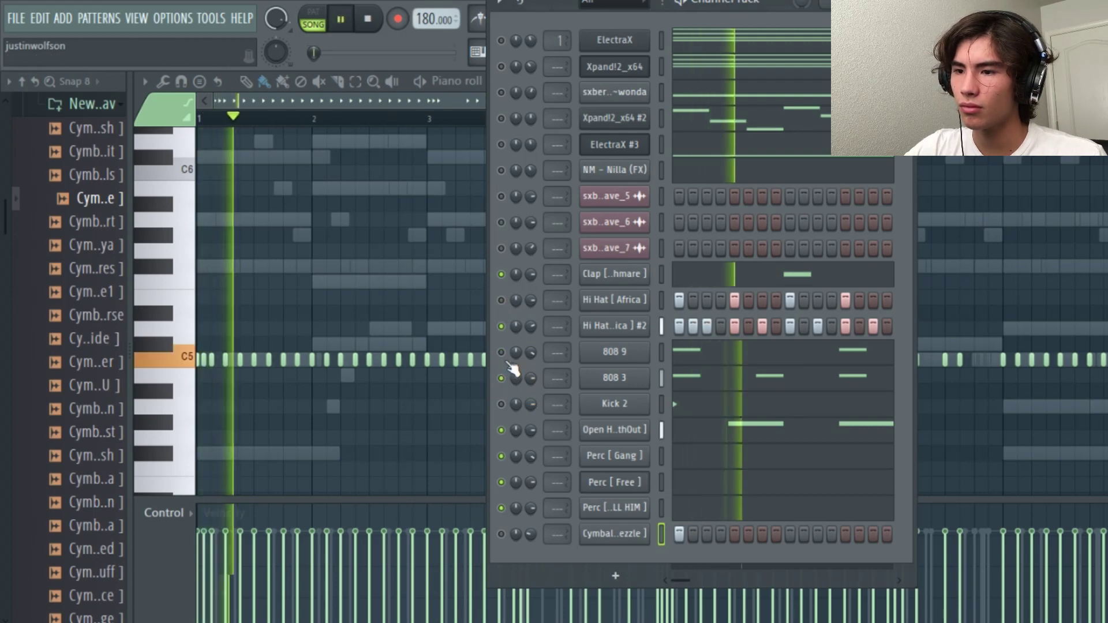
drag(584, 58, 1107, 458)
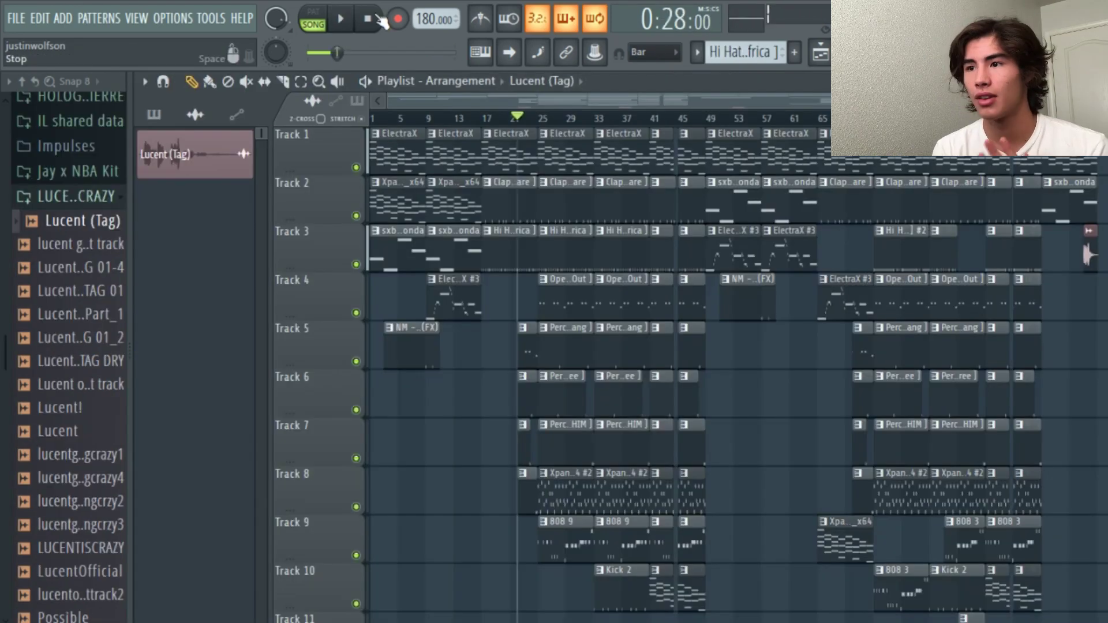
Step: Return the arrangement's playback to the start and collapse the file browser beside the playlist
key(space)
drag(132, 187, 53, 197)
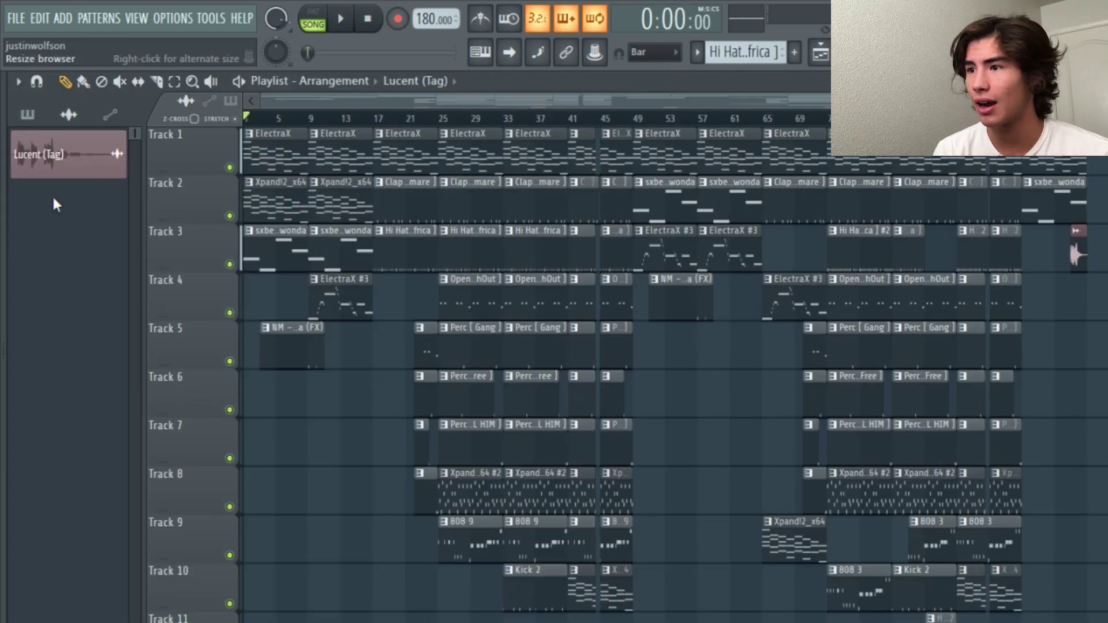